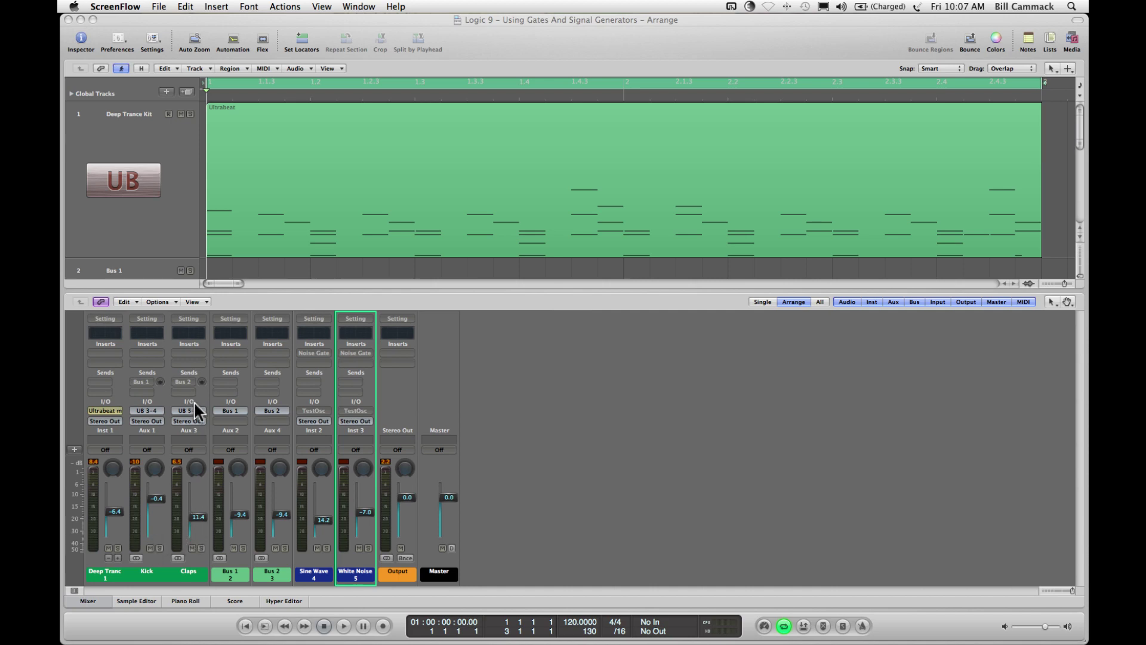
# Step: Open the Deep Trance Kit's Ultrabeat and start its built-in step sequencer playing
pyautogui.click(112, 411)
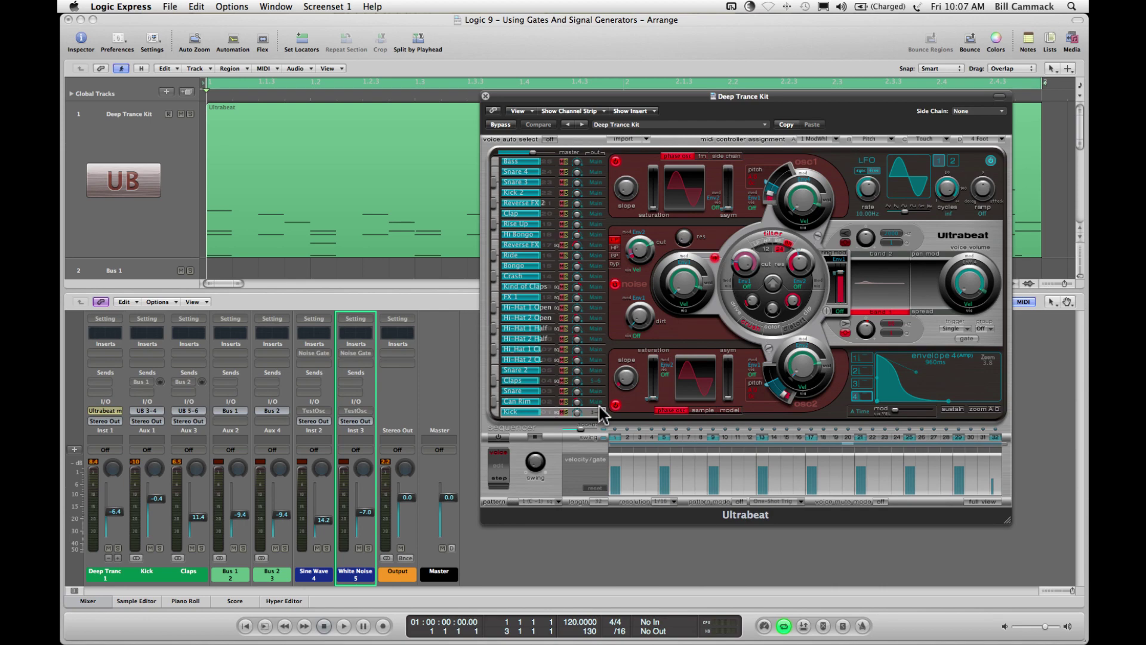
pyautogui.click(499, 436)
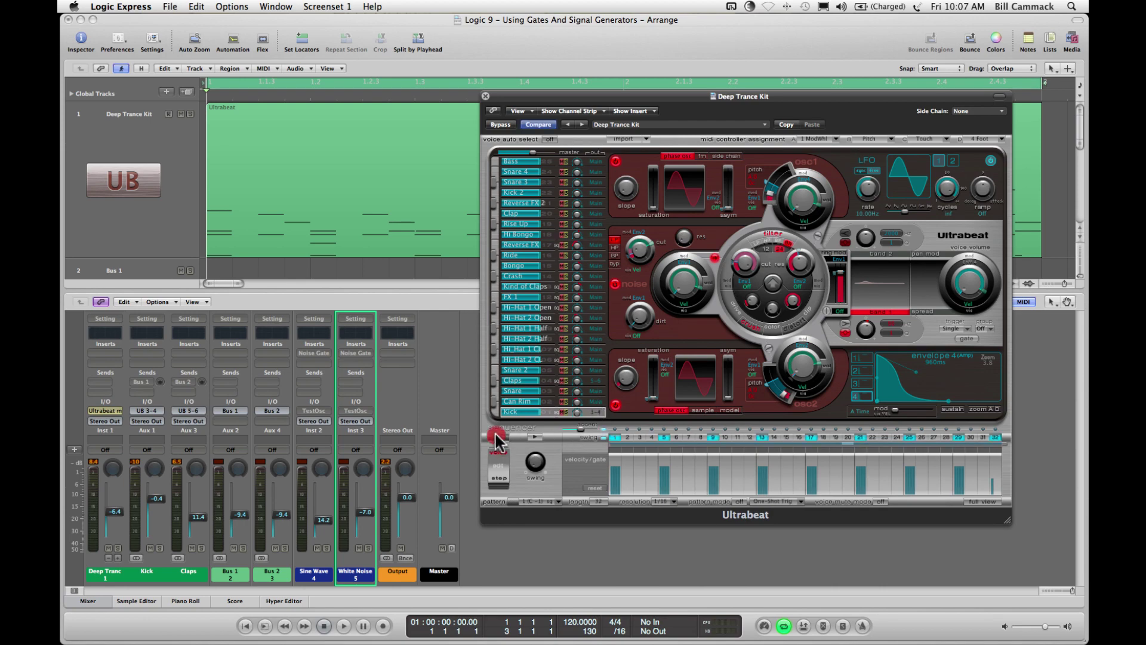
pyautogui.click(535, 436)
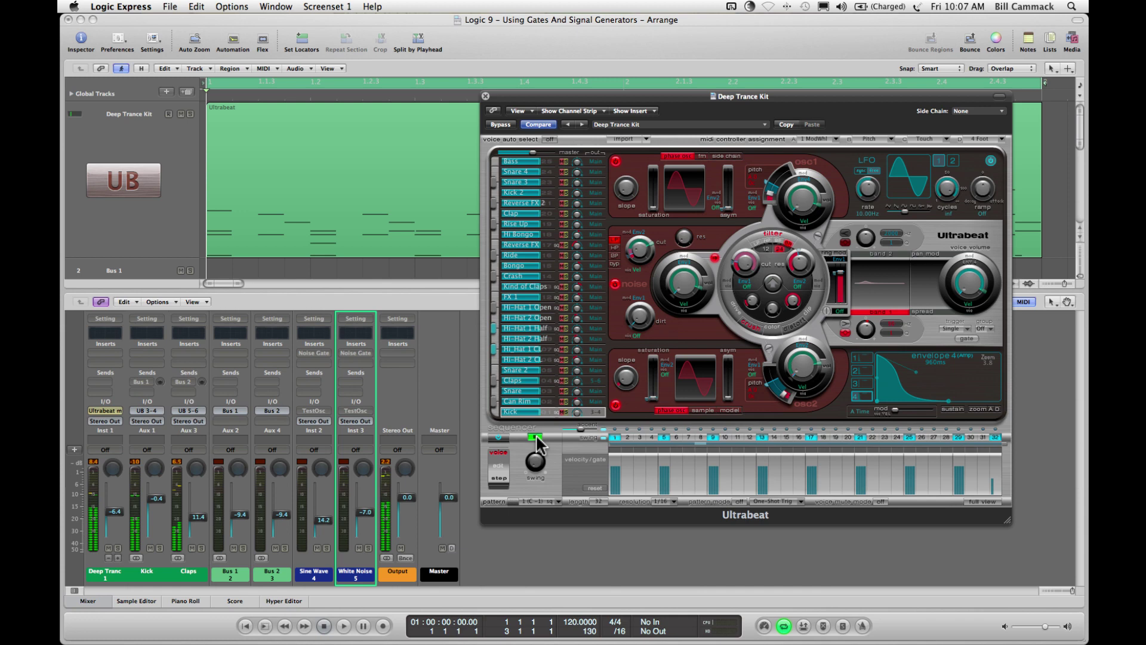
# Step: Solo and unsolo the Kick, Claps and Deep Trance Kit channels in turn
pyautogui.click(159, 548)
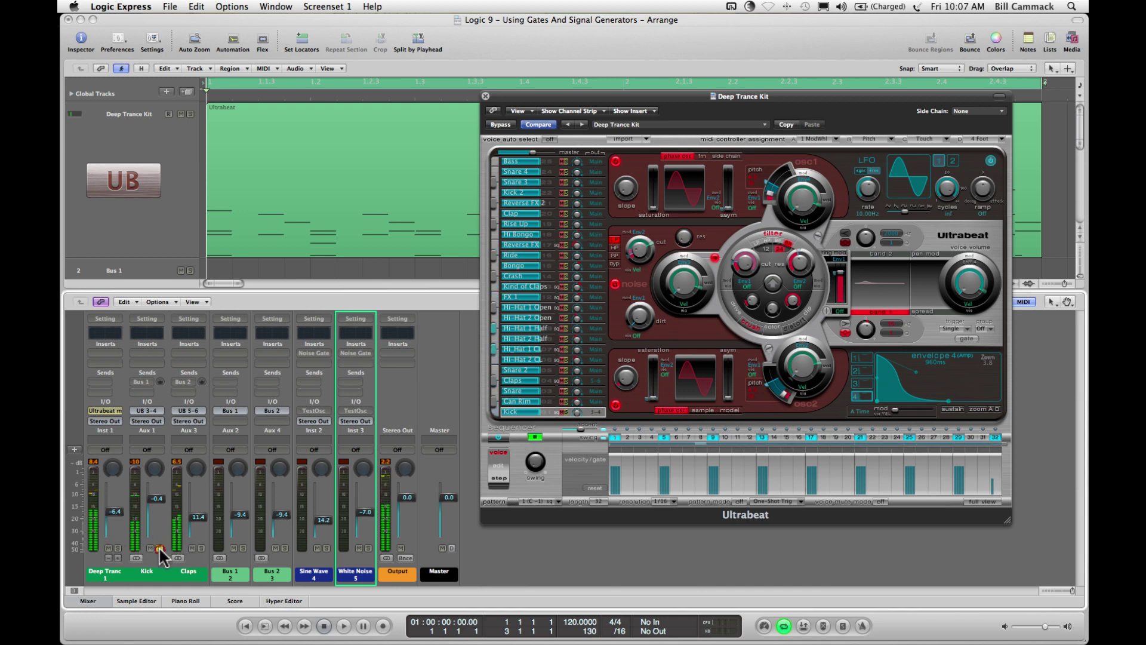
pyautogui.click(159, 548)
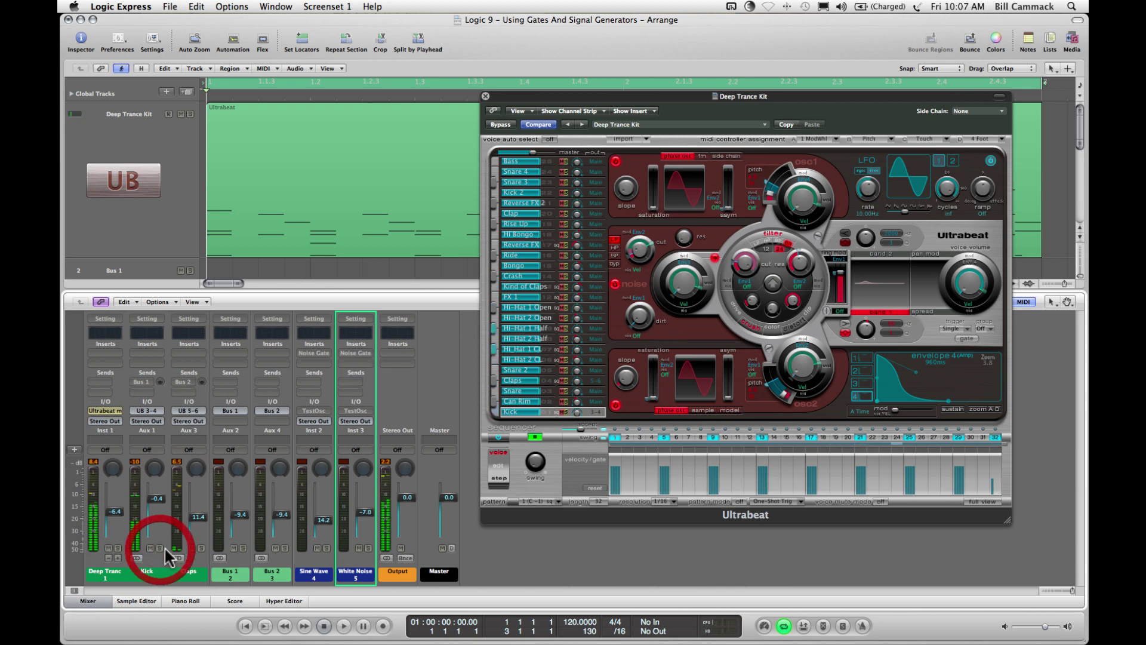
pyautogui.click(201, 548)
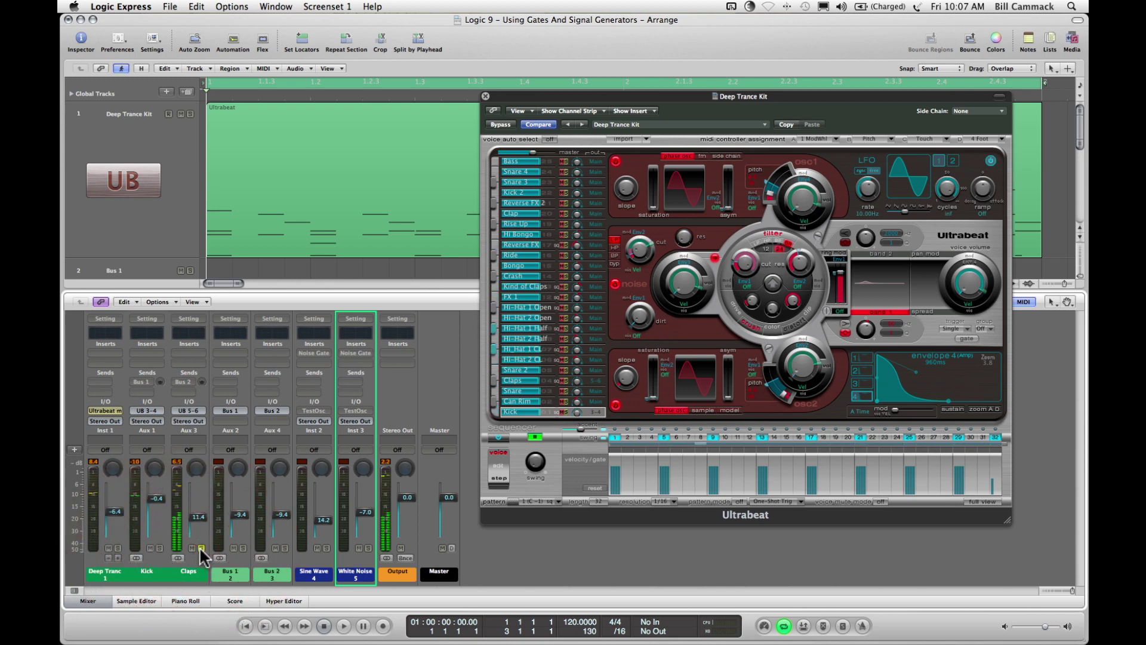
pyautogui.click(201, 548)
pyautogui.click(117, 547)
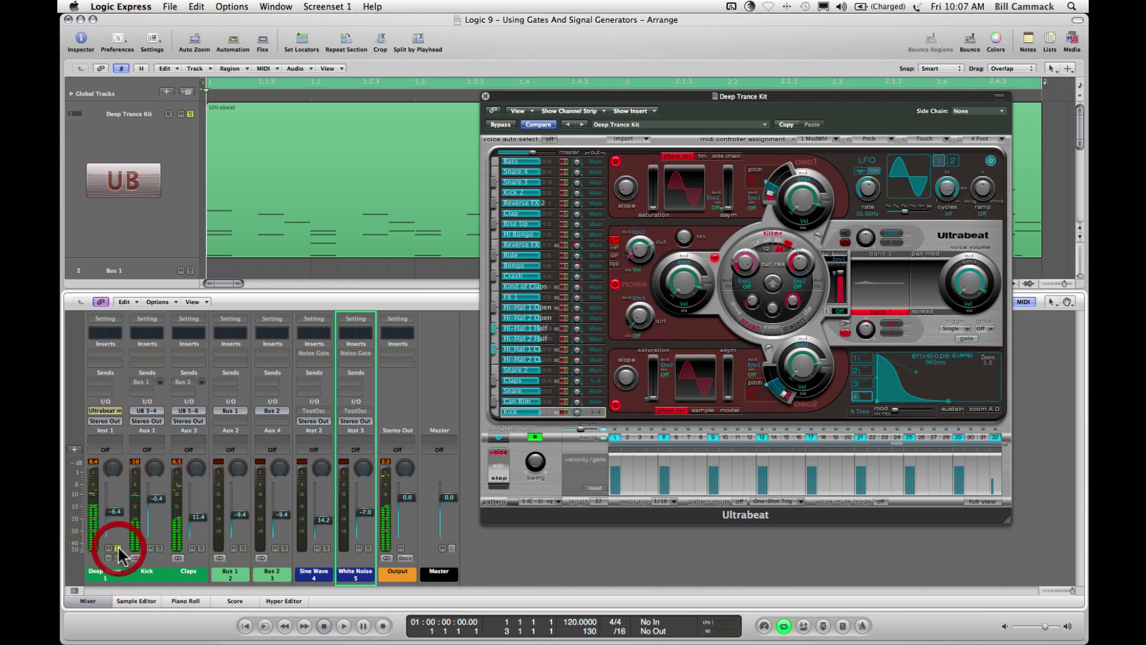
pyautogui.click(118, 547)
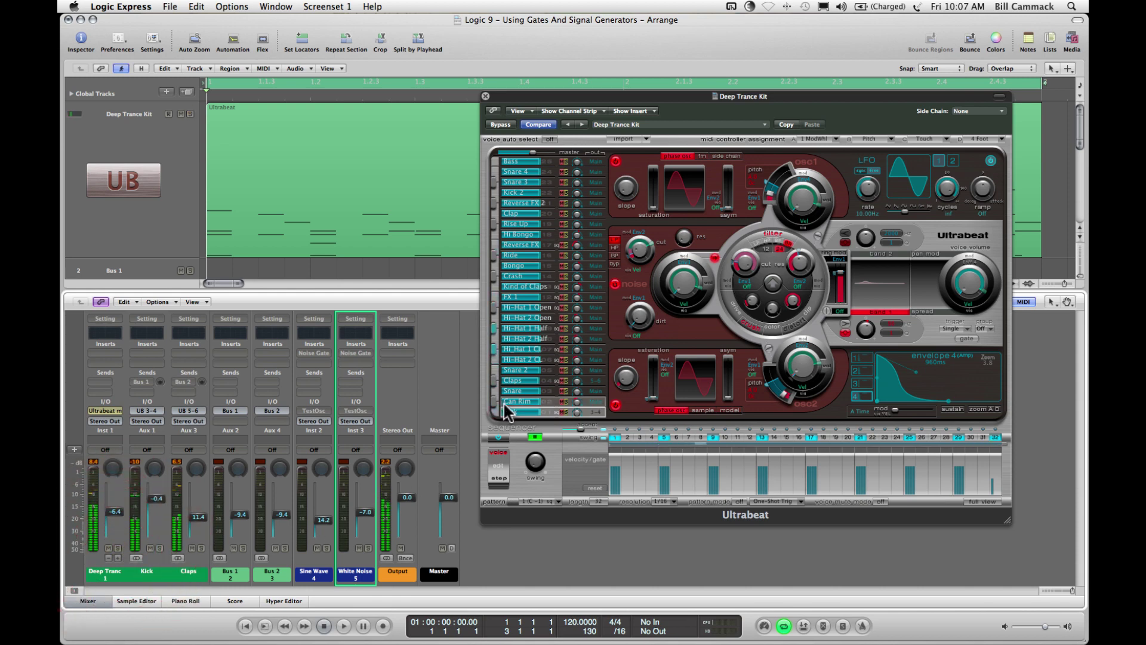
# Step: Stop Ultrabeat's sequencer and close the Ultrabeat window
pyautogui.click(498, 437)
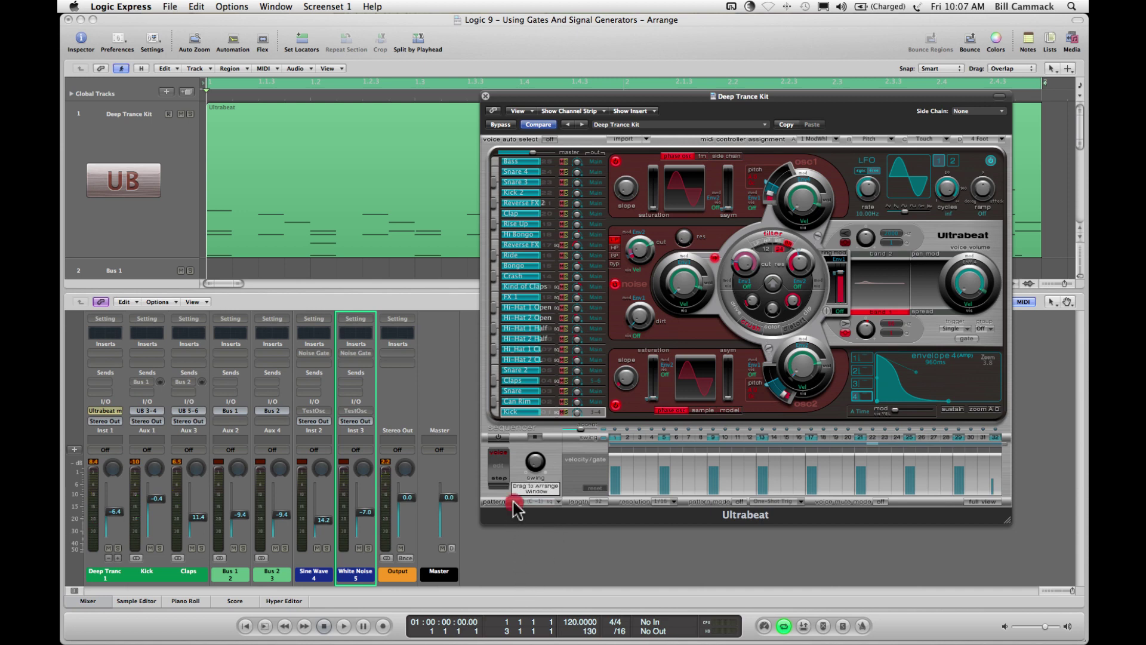
pyautogui.moveTo(514, 508)
pyautogui.mouseDown()
pyautogui.moveTo(304, 188)
pyautogui.moveTo(467, 400)
pyautogui.moveTo(507, 502)
pyautogui.mouseUp()
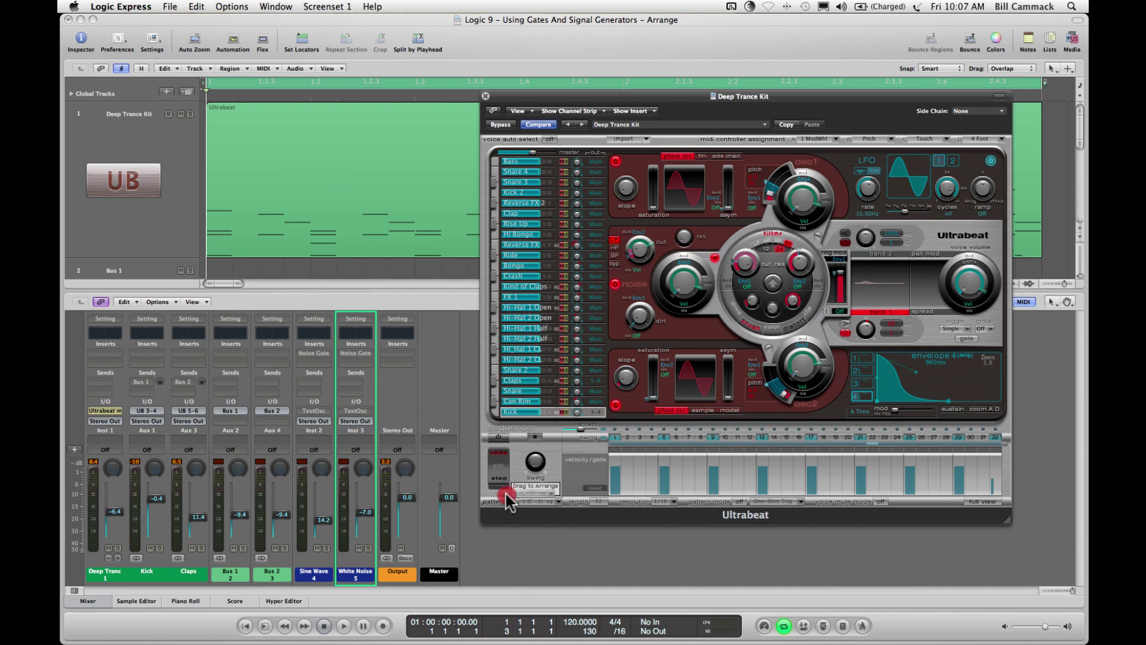
pyautogui.click(485, 96)
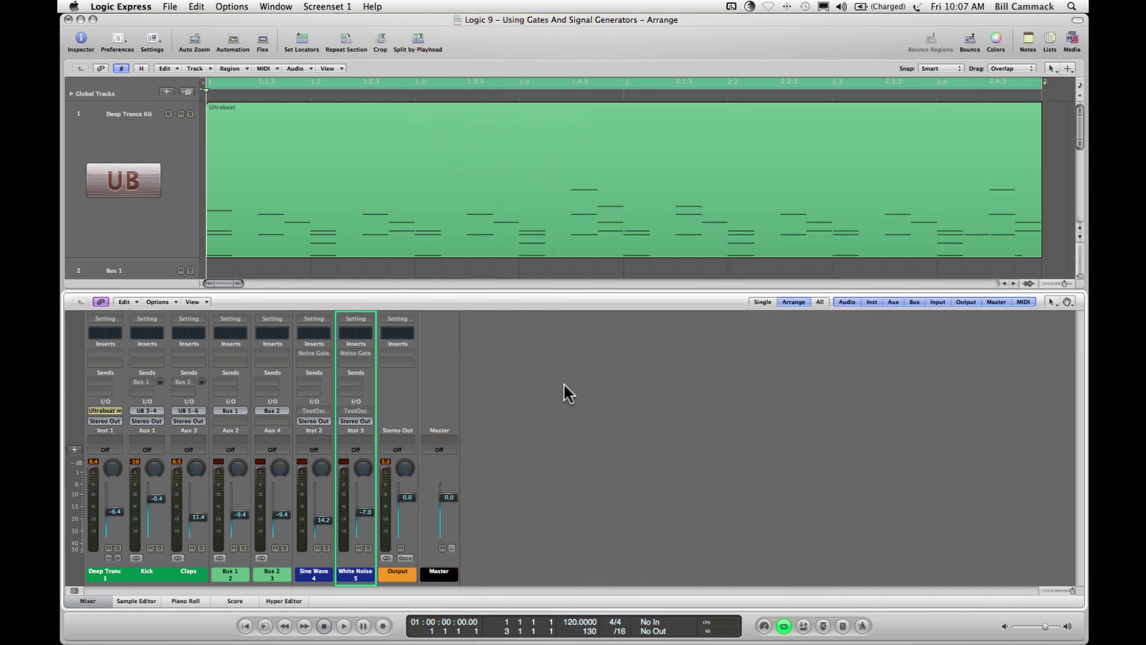
pyautogui.press('space')
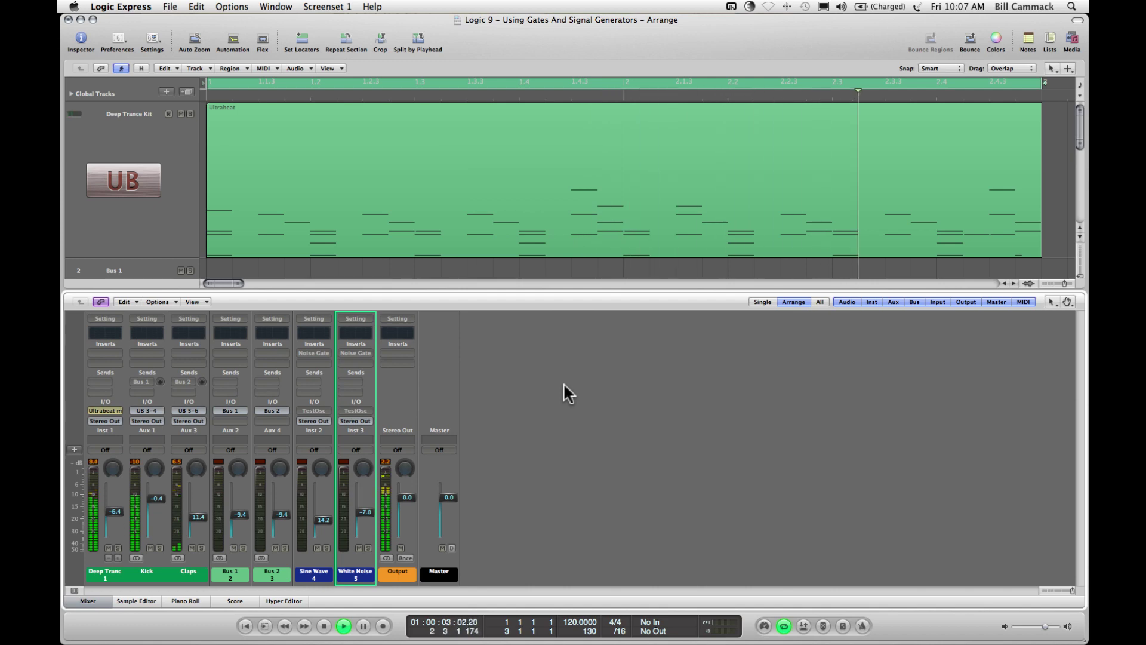
pyautogui.press('space')
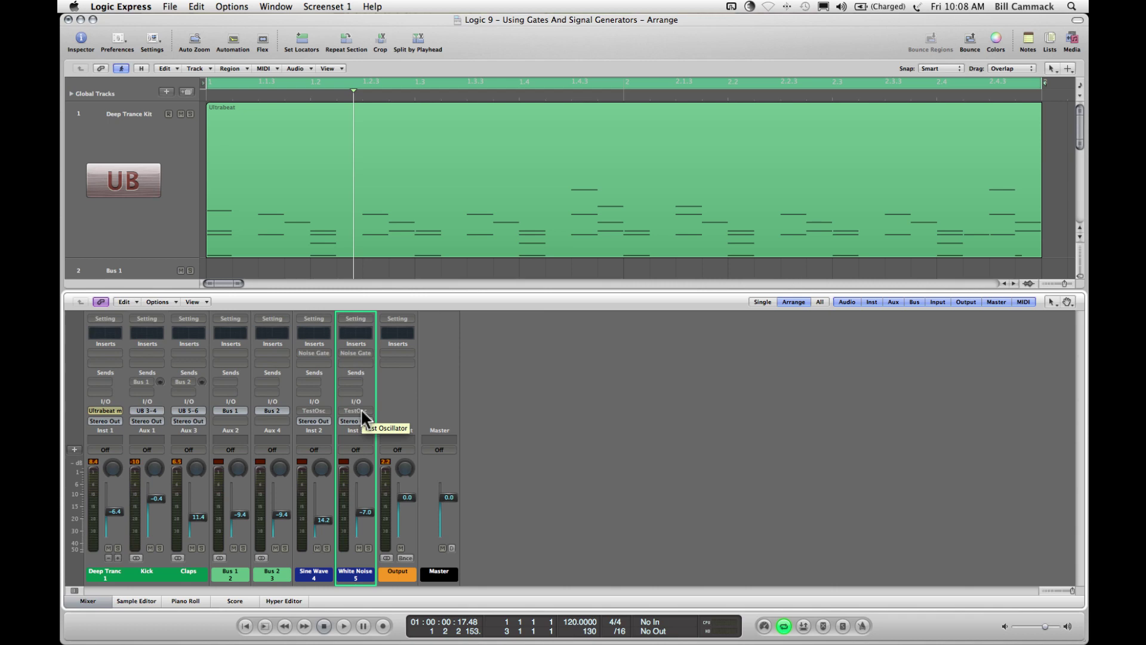
pyautogui.click(314, 353)
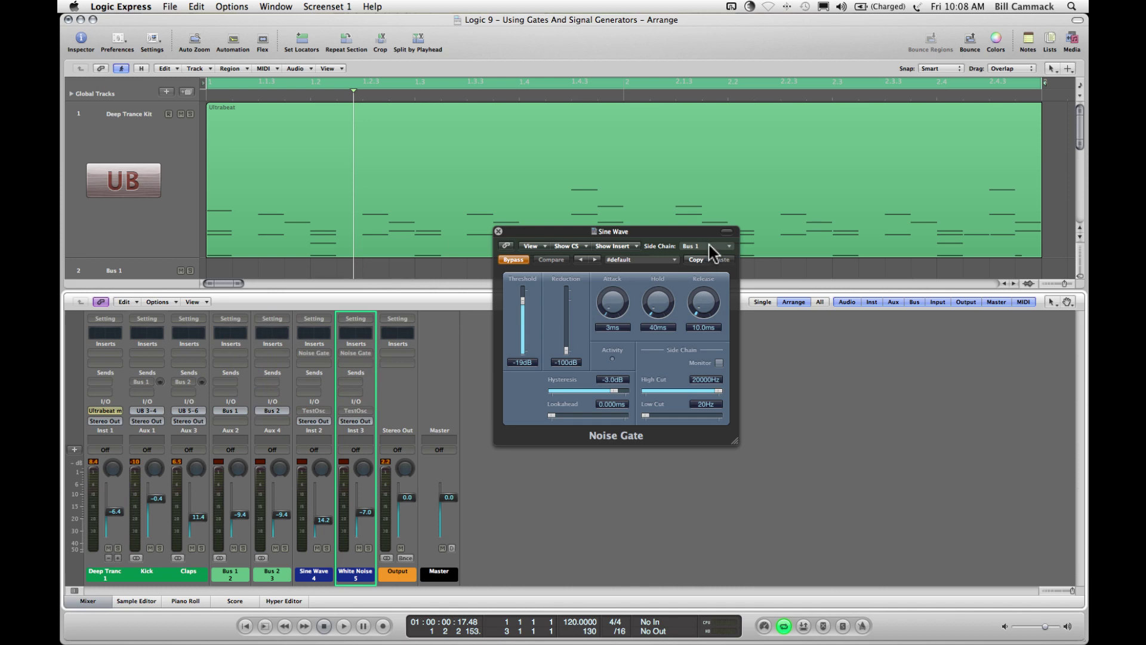
pyautogui.moveTo(712, 252)
pyautogui.mouseDown()
pyautogui.moveTo(724, 250)
pyautogui.moveTo(734, 280)
pyautogui.moveTo(721, 249)
pyautogui.moveTo(700, 246)
pyautogui.moveTo(724, 263)
pyautogui.moveTo(688, 246)
pyautogui.mouseUp()
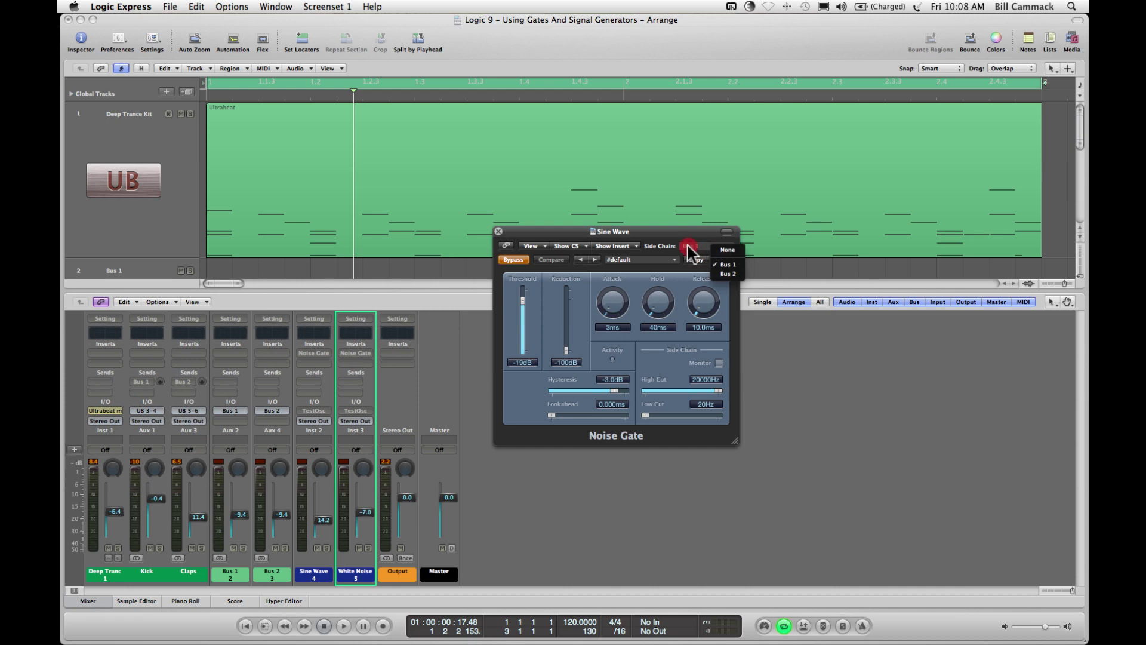
pyautogui.moveTo(694, 250)
pyautogui.mouseDown()
pyautogui.moveTo(734, 265)
pyautogui.moveTo(685, 230)
pyautogui.mouseUp()
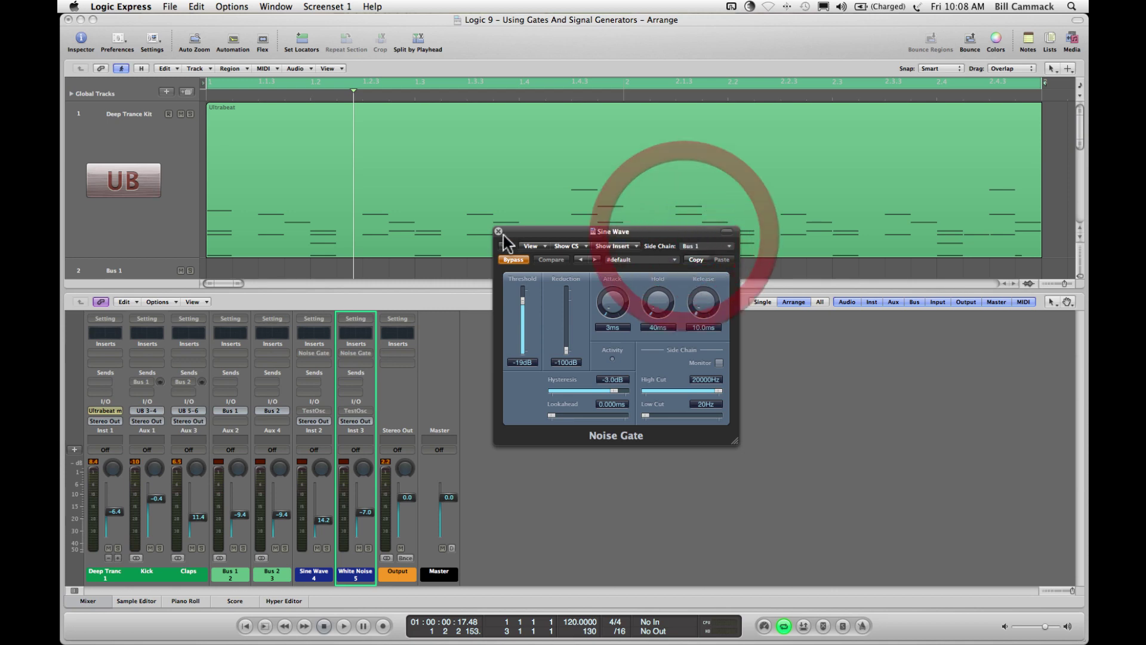
pyautogui.click(498, 231)
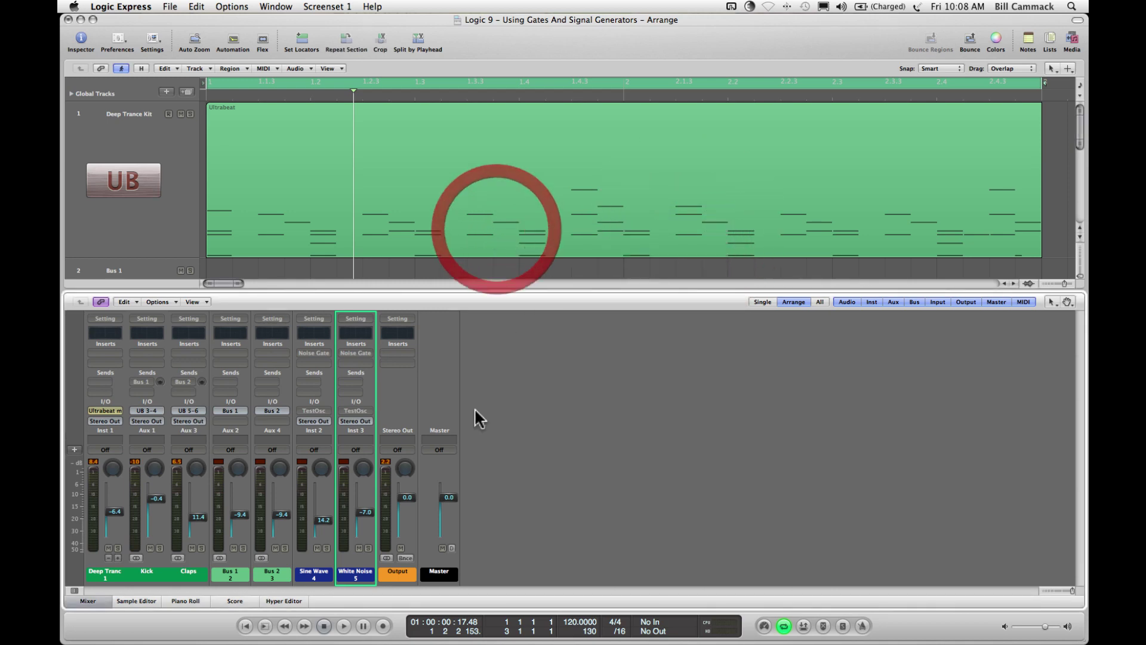
# Step: With Kick soloed and playback running, activate the Kick's Bus 1 send at 0.0 dB
pyautogui.click(159, 548)
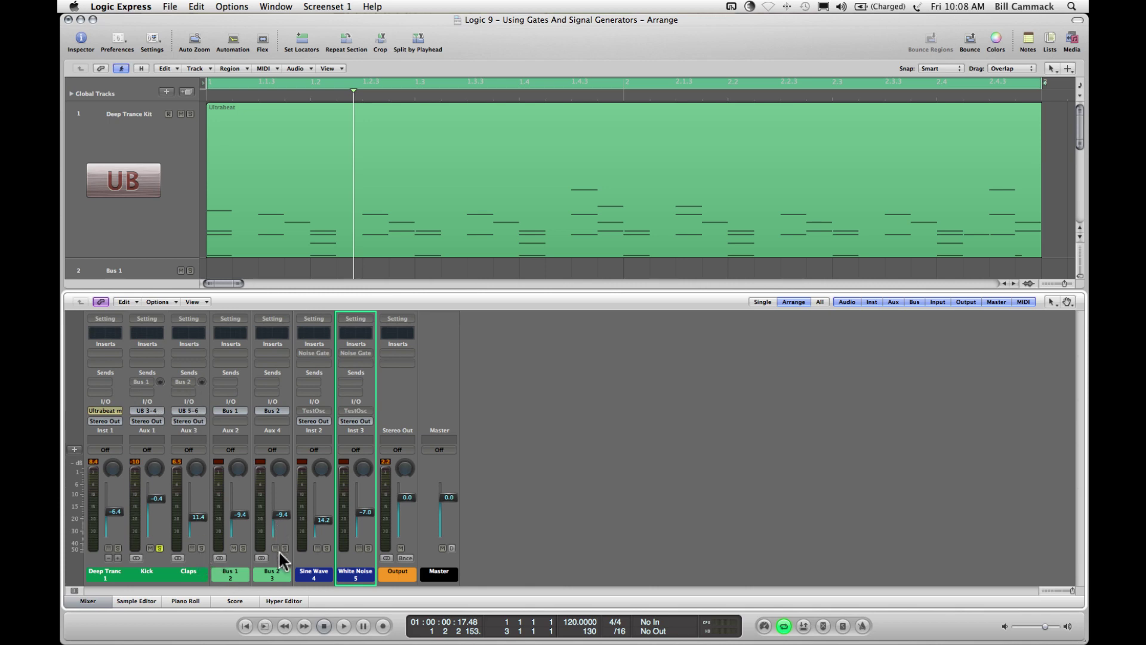
pyautogui.click(232, 420)
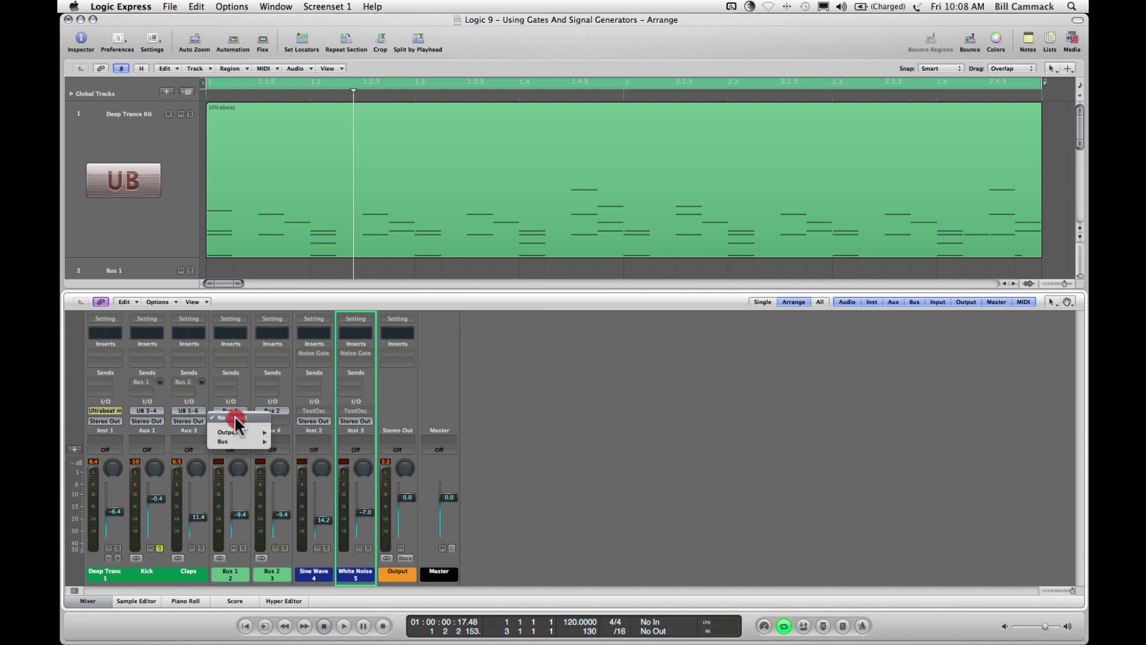
pyautogui.click(232, 417)
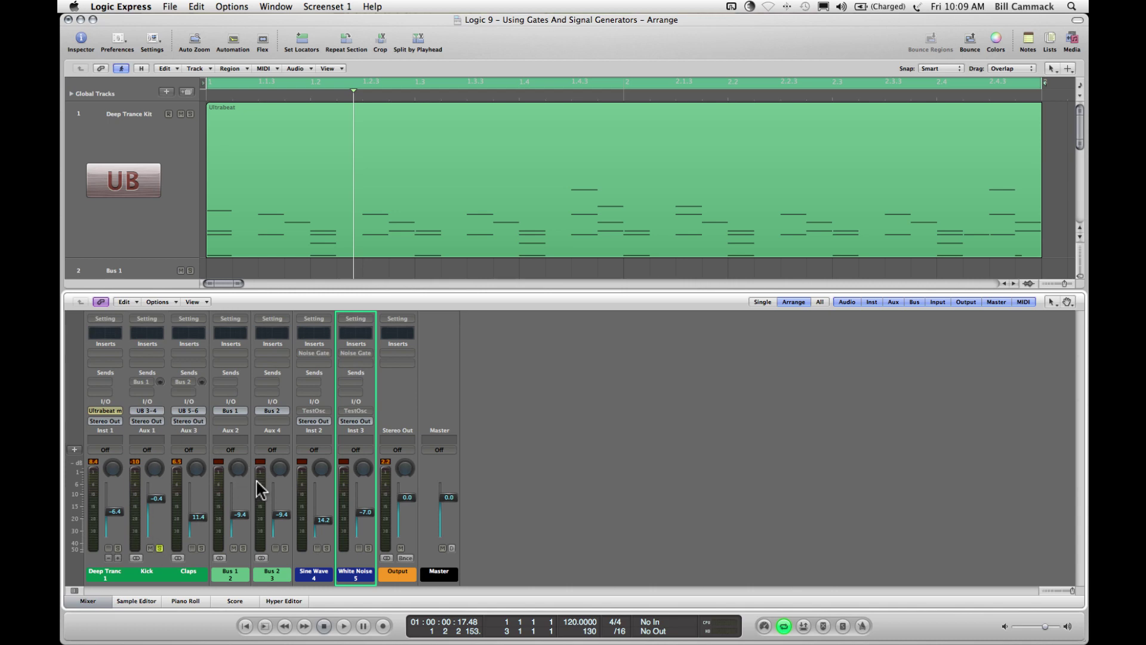
pyautogui.press('space')
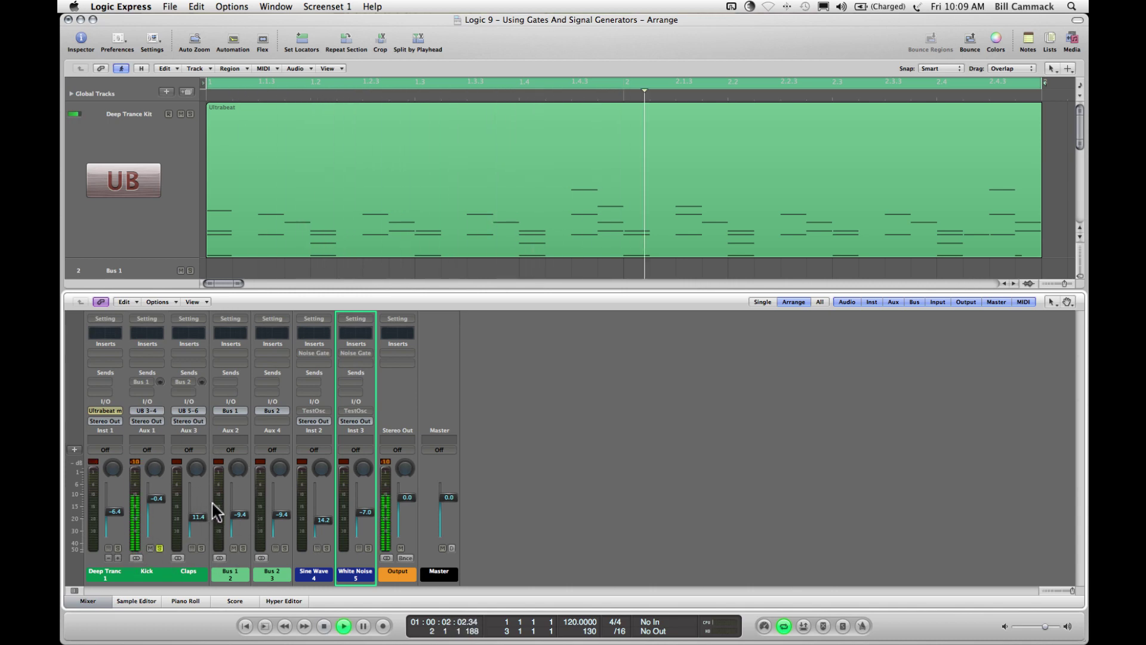
pyautogui.click(142, 381)
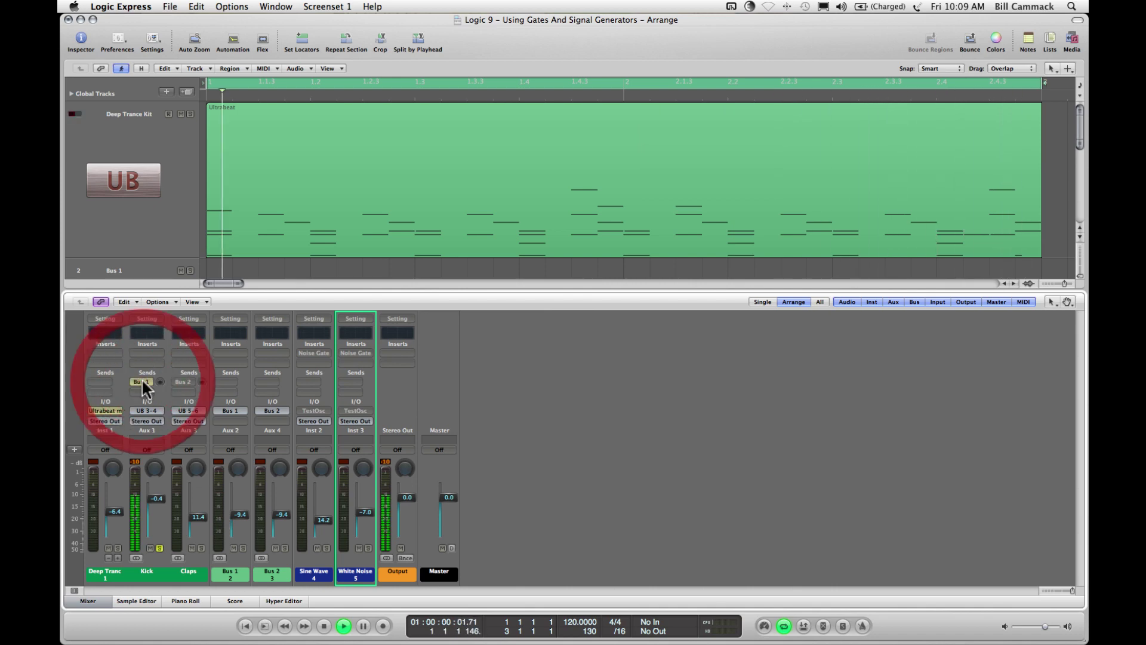
pyautogui.keyDown('alt'); pyautogui.click(160, 381); pyautogui.keyUp('alt')
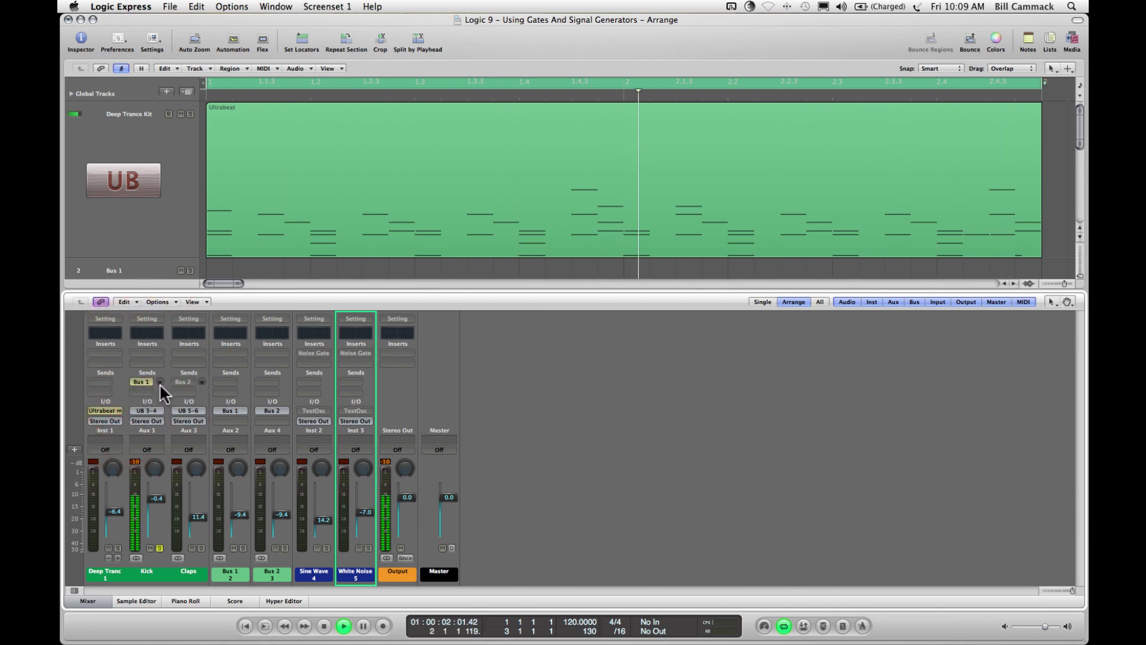
# Step: Move the solo from Kick to Bus 1, and briefly solo the Claps channel
pyautogui.click(242, 548)
pyautogui.click(160, 548)
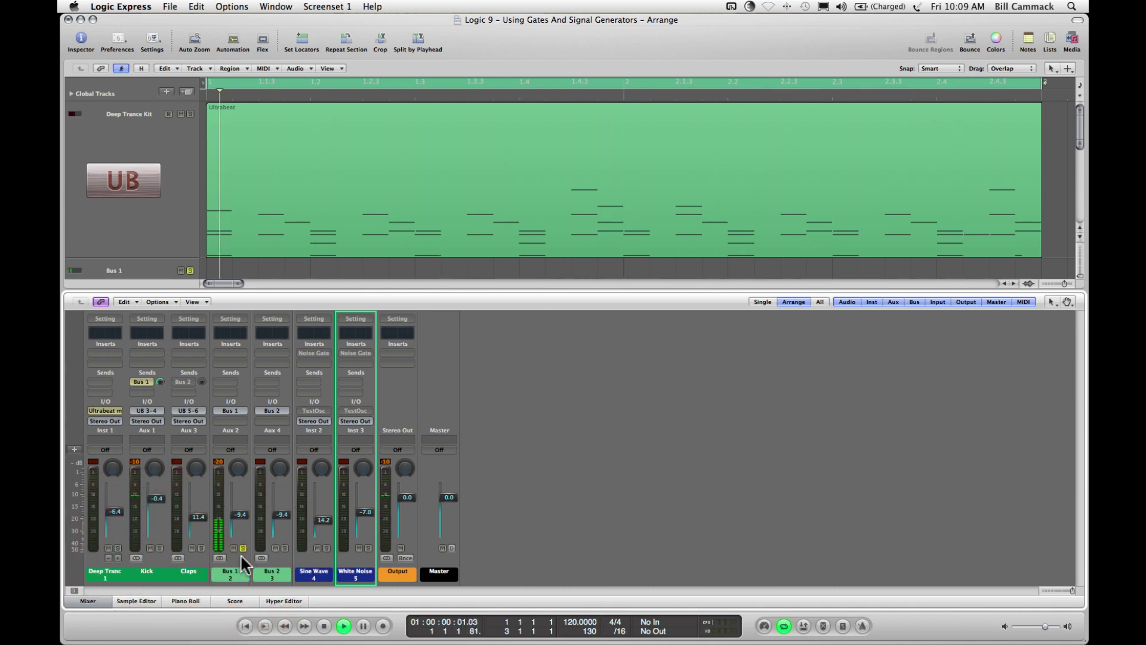
pyautogui.click(202, 548)
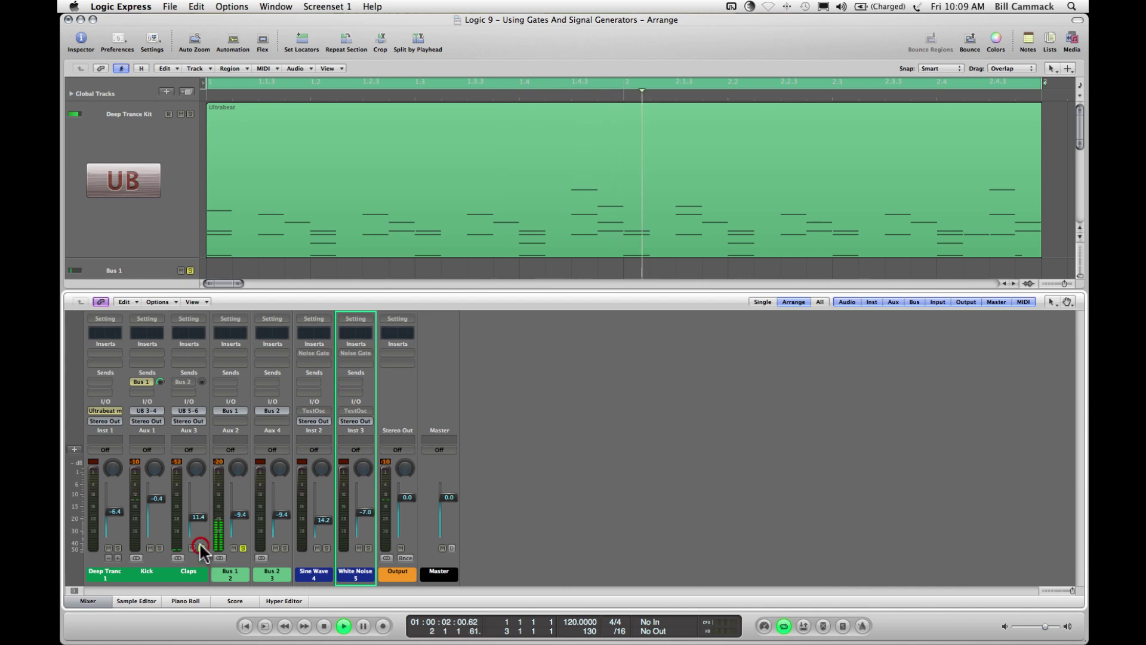
pyautogui.click(201, 548)
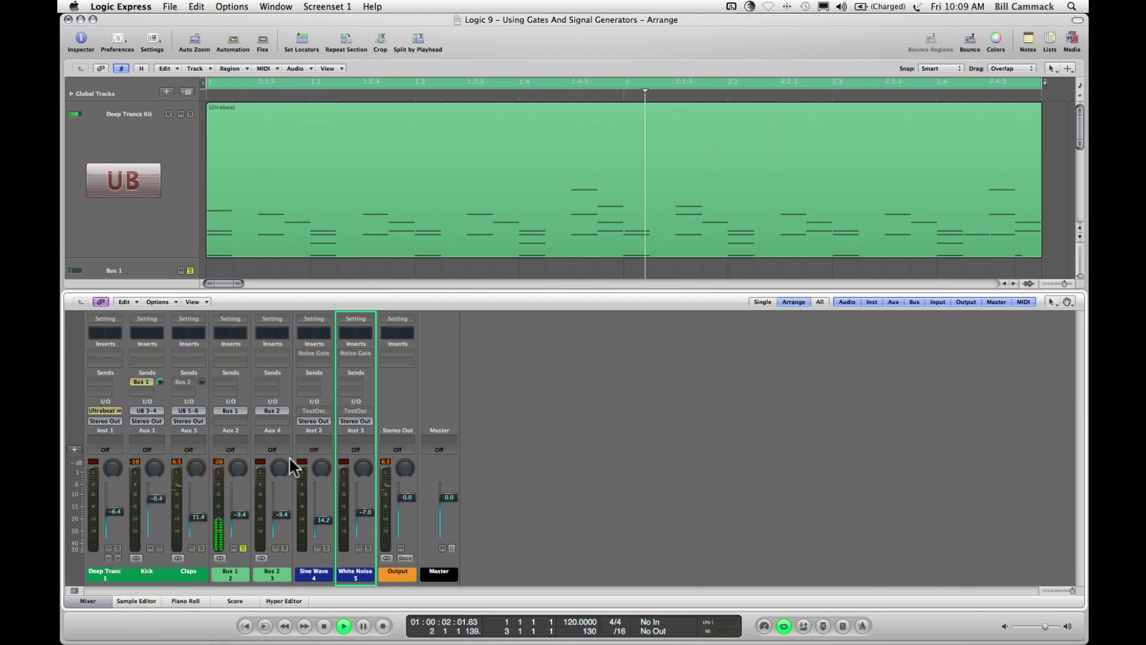
# Step: Switch on the Sine Wave channel's Noise Gate and compare it bypassed and active
pyautogui.click(314, 353)
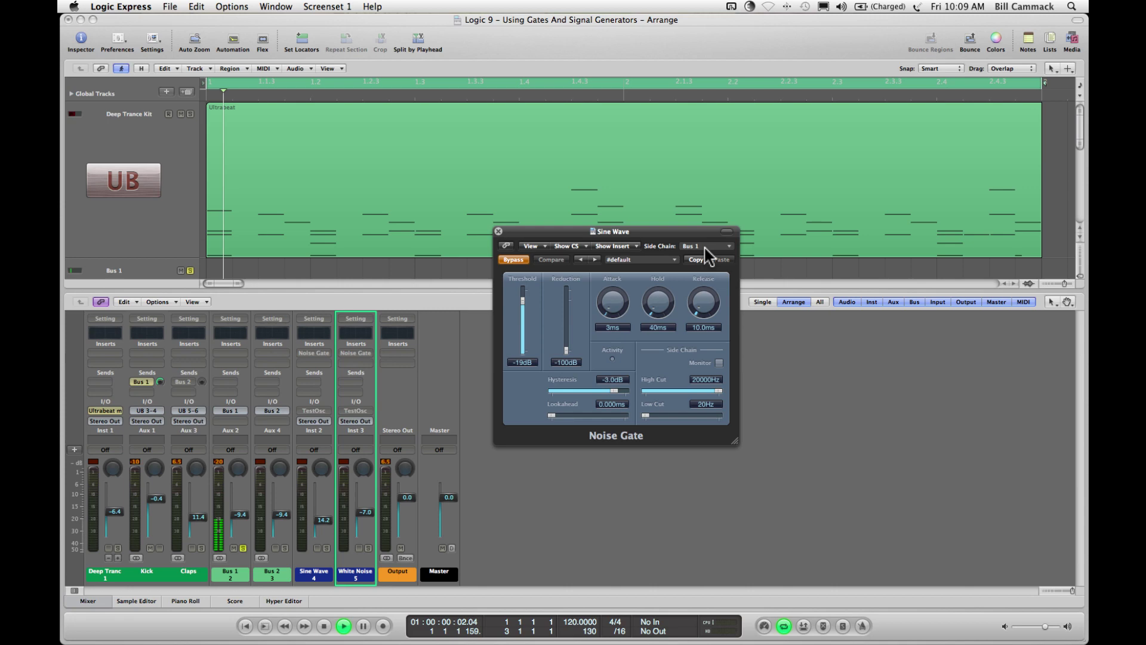
pyautogui.click(513, 260)
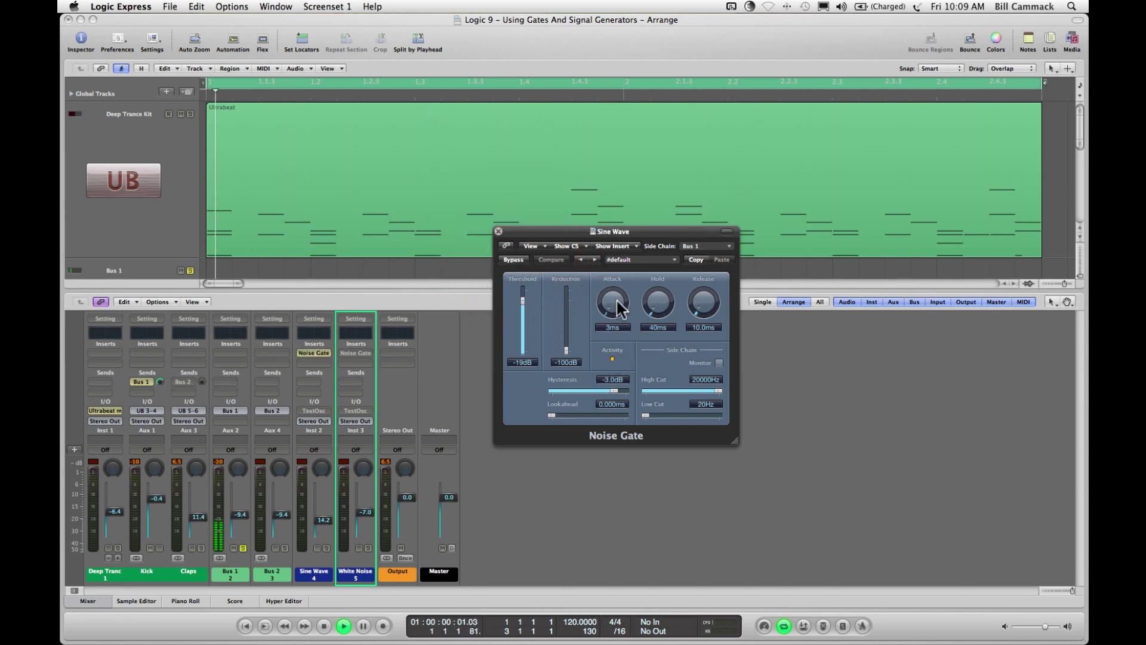
pyautogui.moveTo(566, 236); pyautogui.dragTo(331, 363)
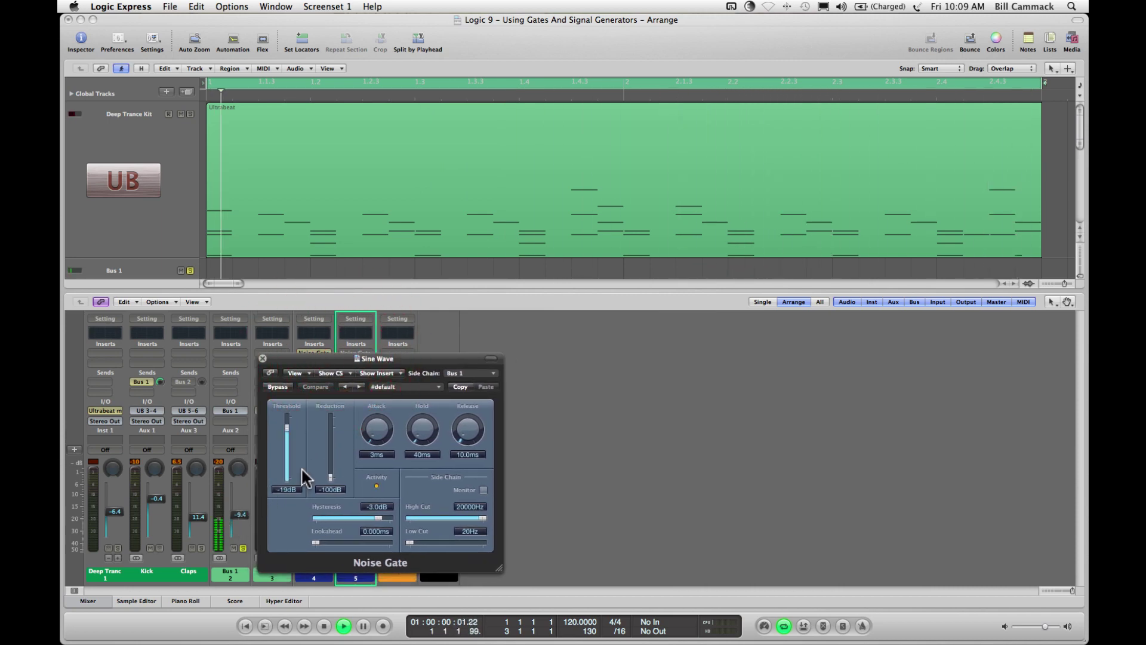
pyautogui.click(275, 387)
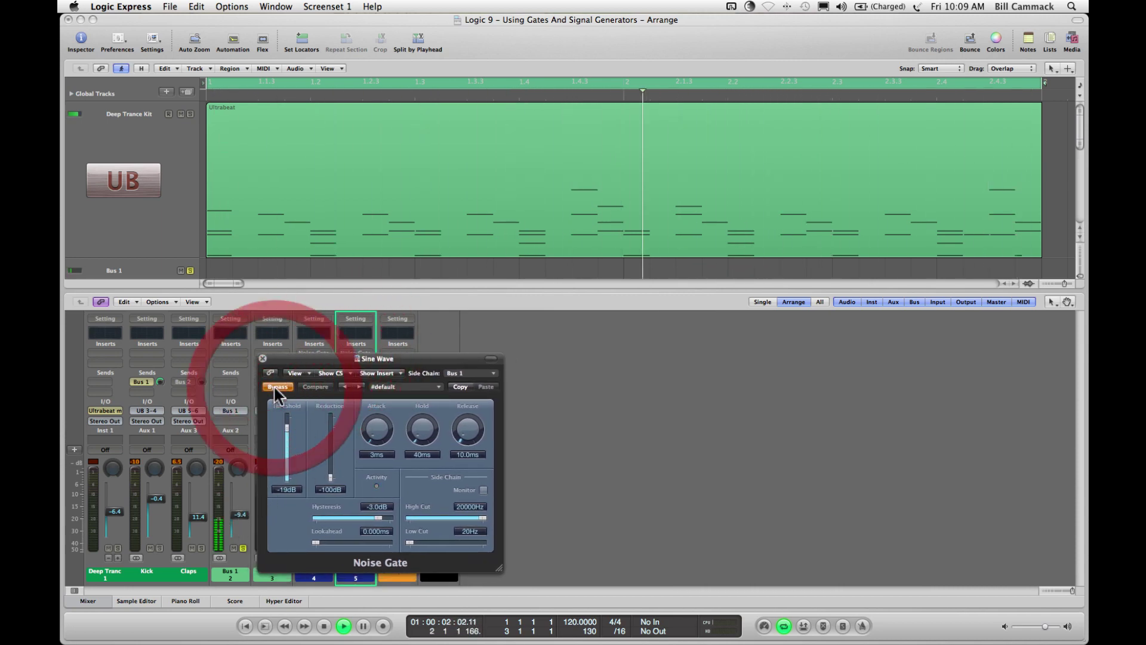
pyautogui.click(274, 386)
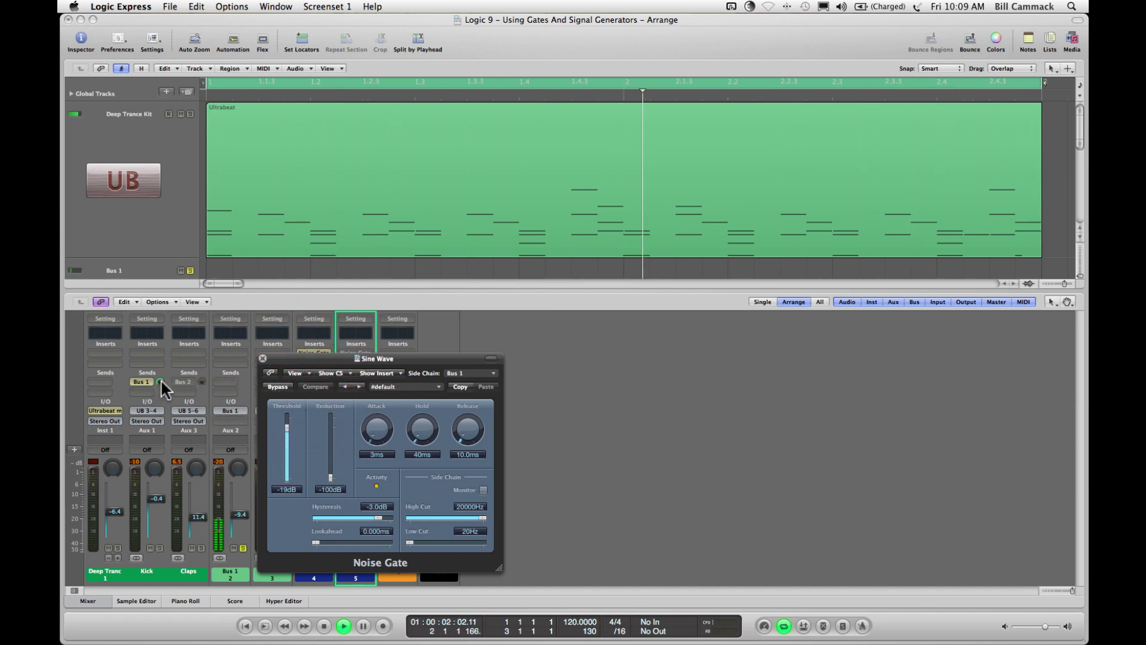
# Step: Pull the Kick's Bus 1 send down, reset it to 0.0, and close the gate window
pyautogui.moveTo(160, 380); pyautogui.dragTo(181, 640)
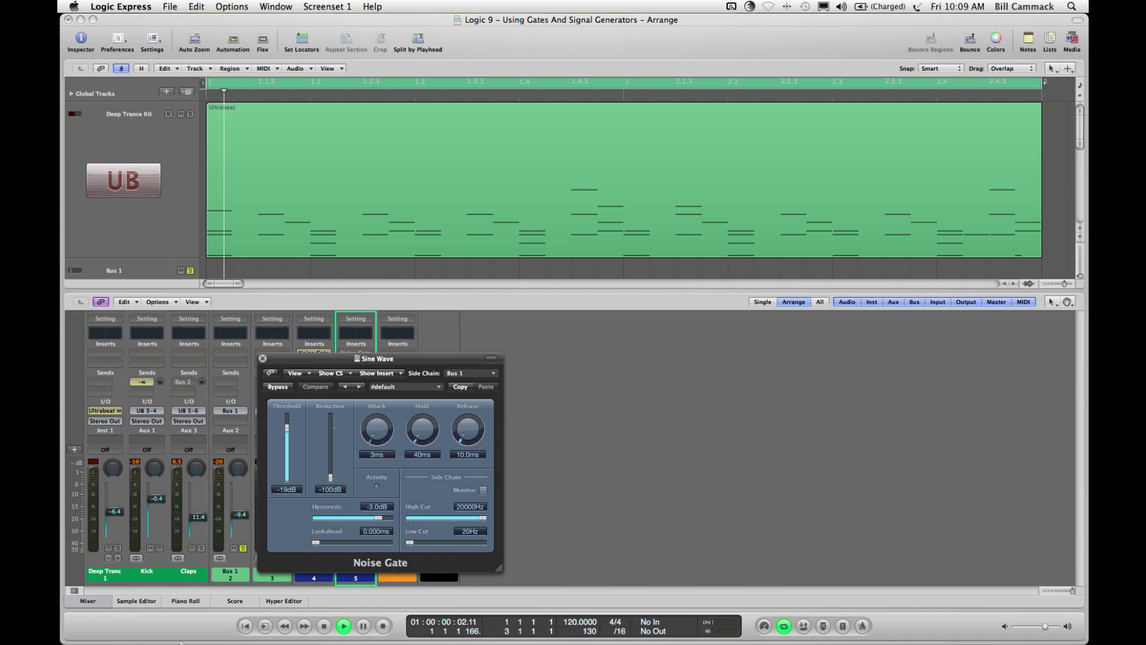
pyautogui.keyDown('alt'); pyautogui.click(160, 382); pyautogui.keyUp('alt')
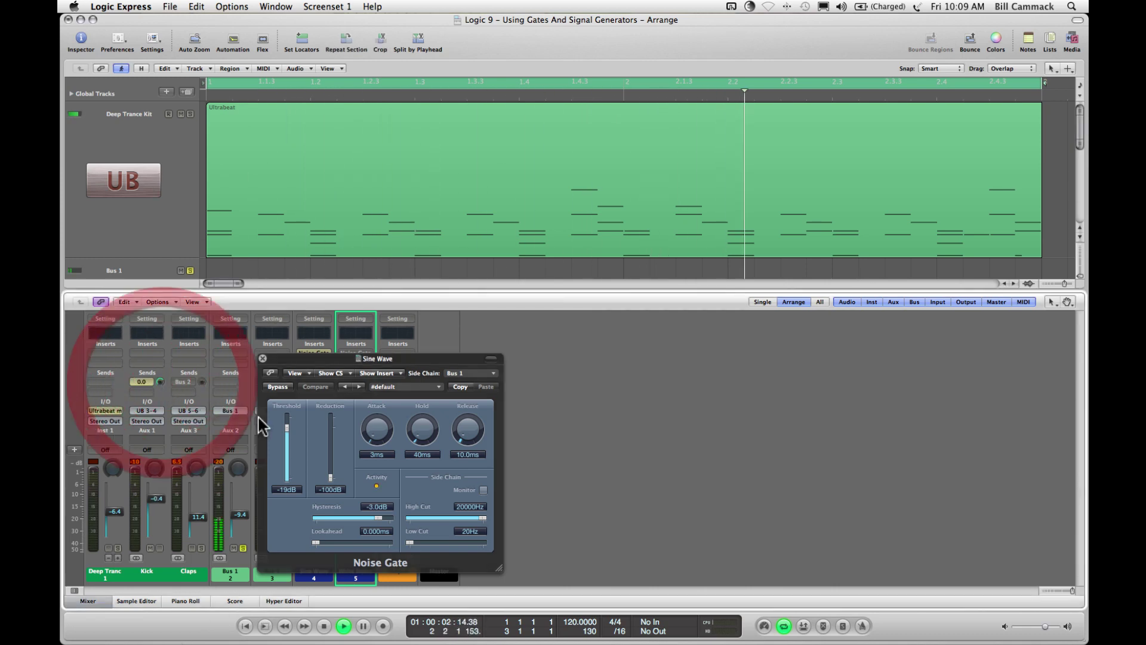
pyautogui.click(262, 358)
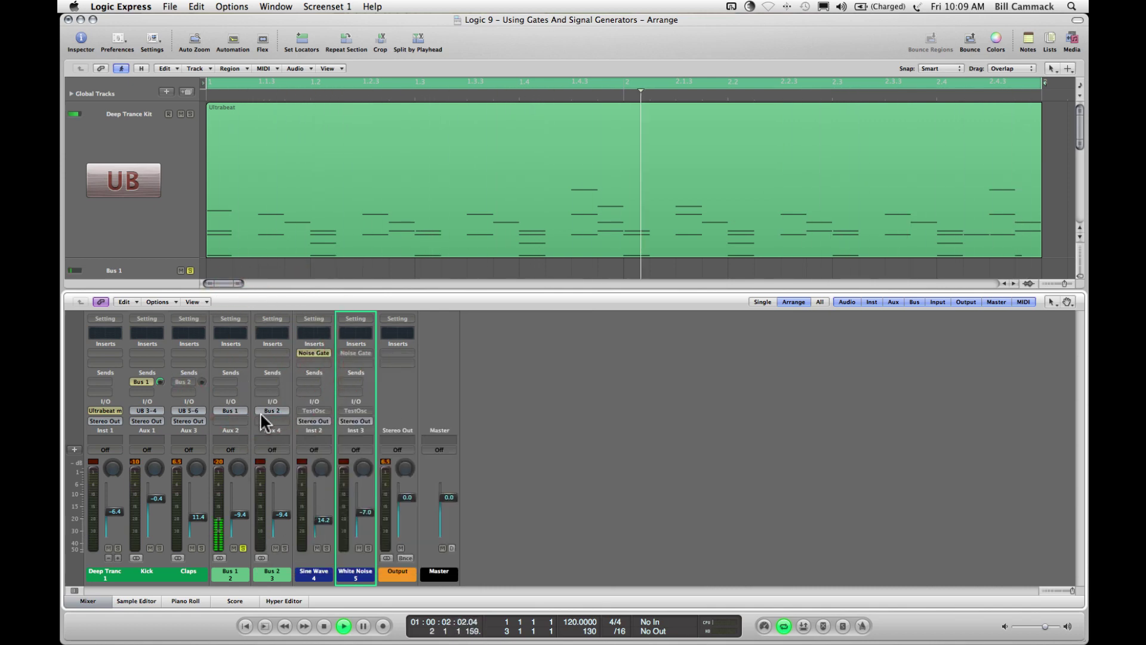
# Step: Check the Sine Wave and White Noise Test Oscillator windows, closing each again
pyautogui.click(315, 410)
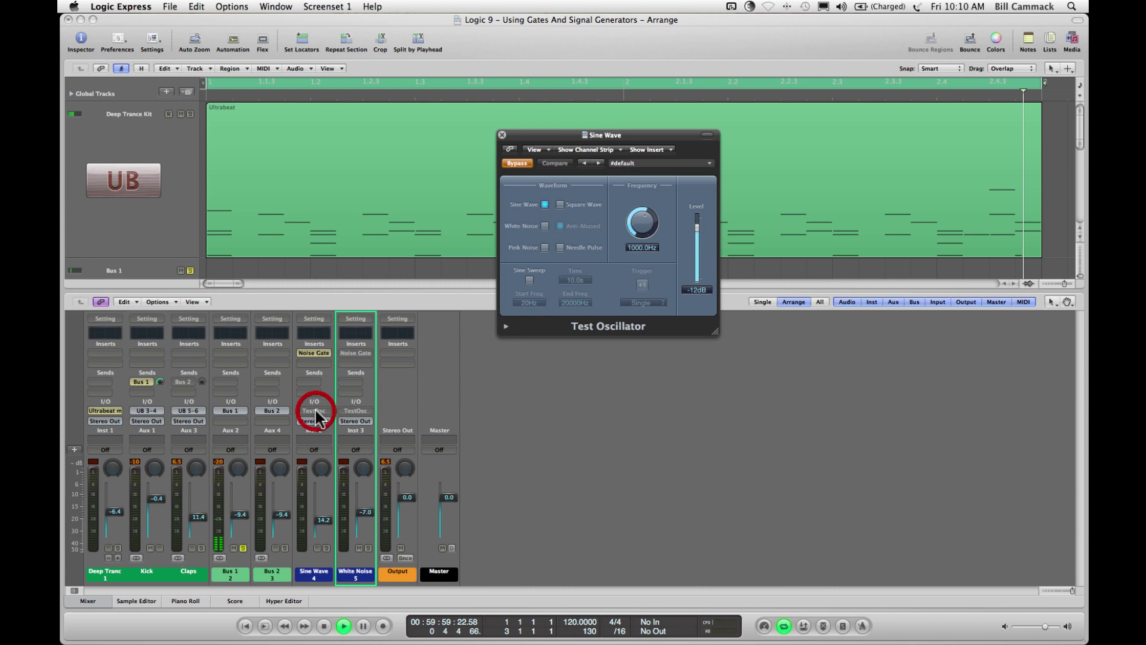
pyautogui.click(501, 135)
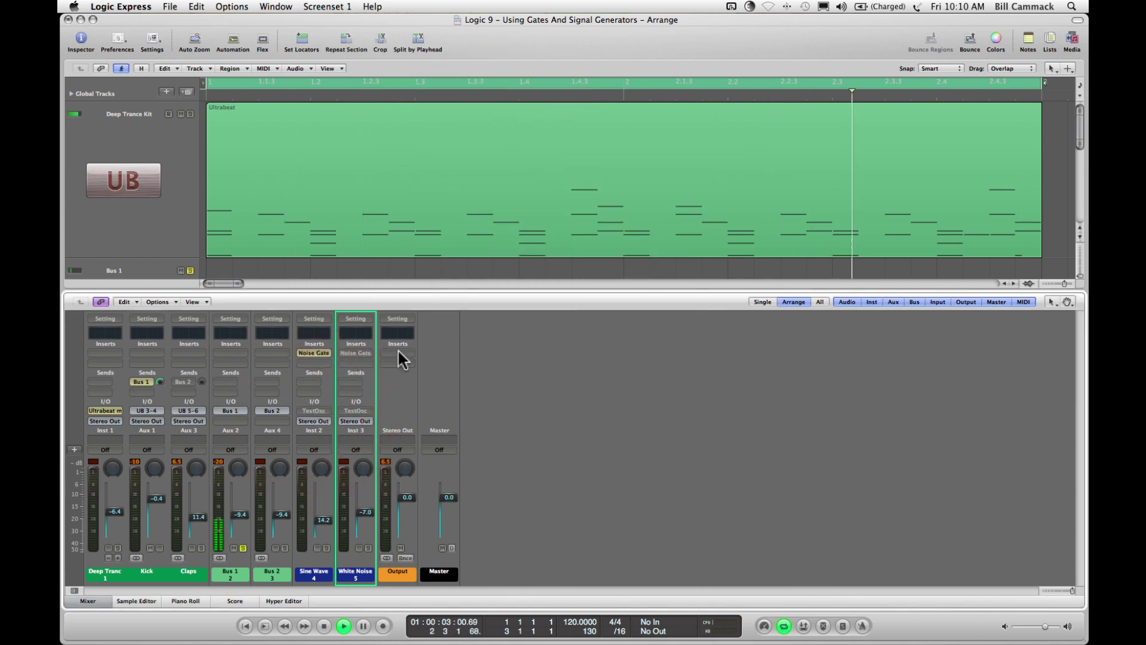
pyautogui.click(357, 411)
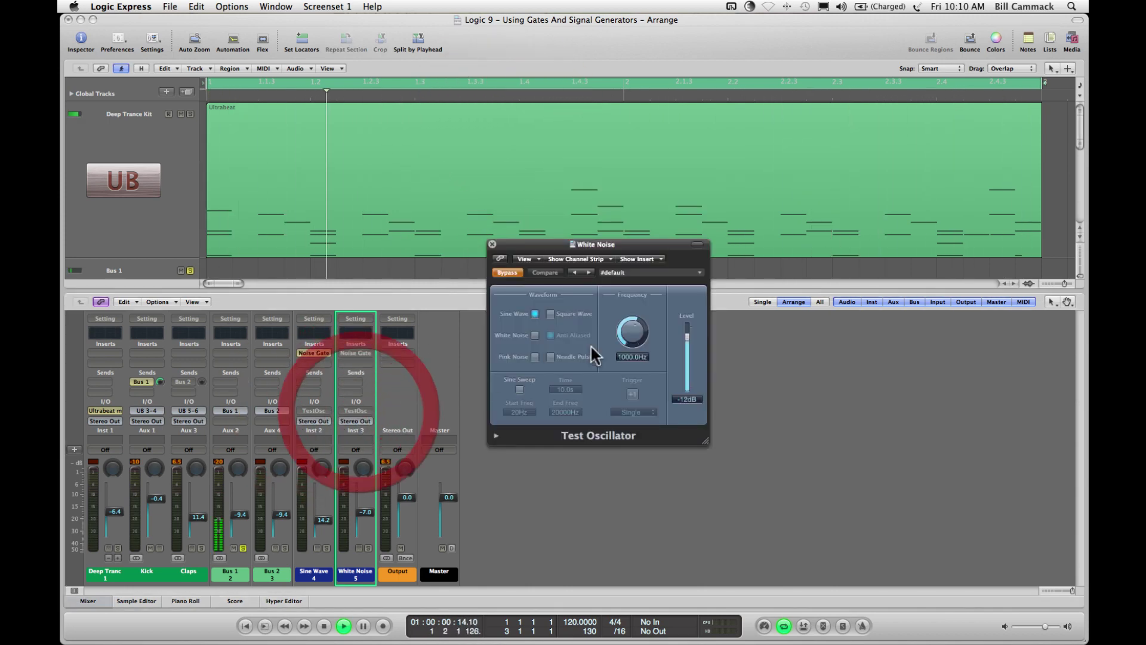
pyautogui.click(492, 245)
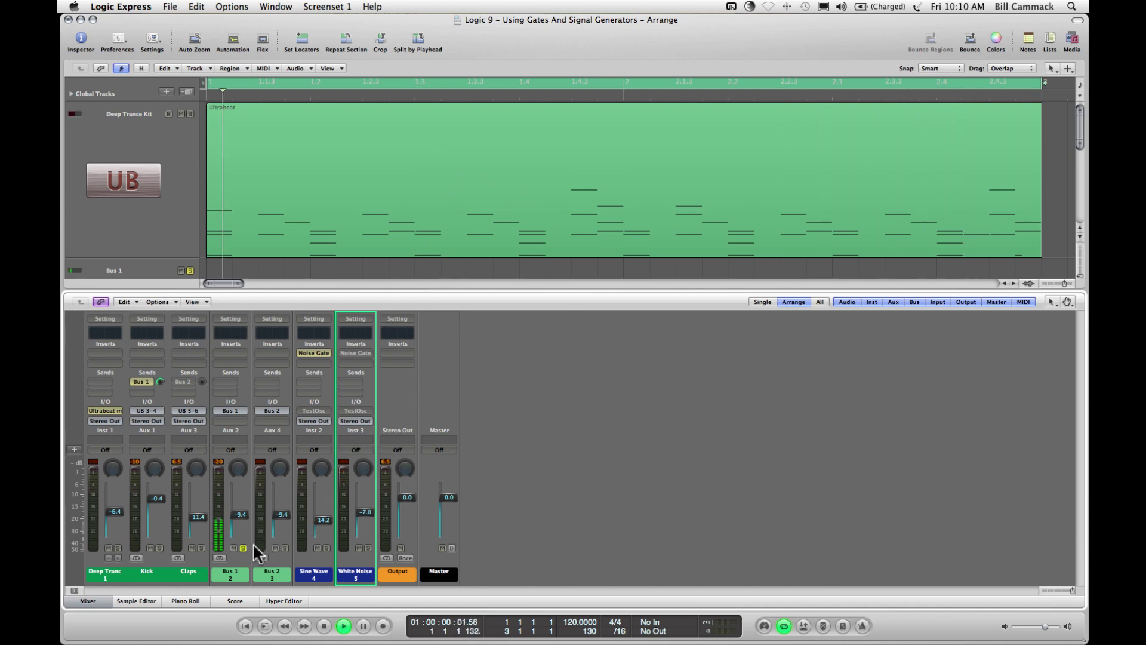
# Step: Solo Claps instead of Bus 1, restart playback, enable the Claps Bus 2 send, open White Noise's Noise Gate
pyautogui.press('space')
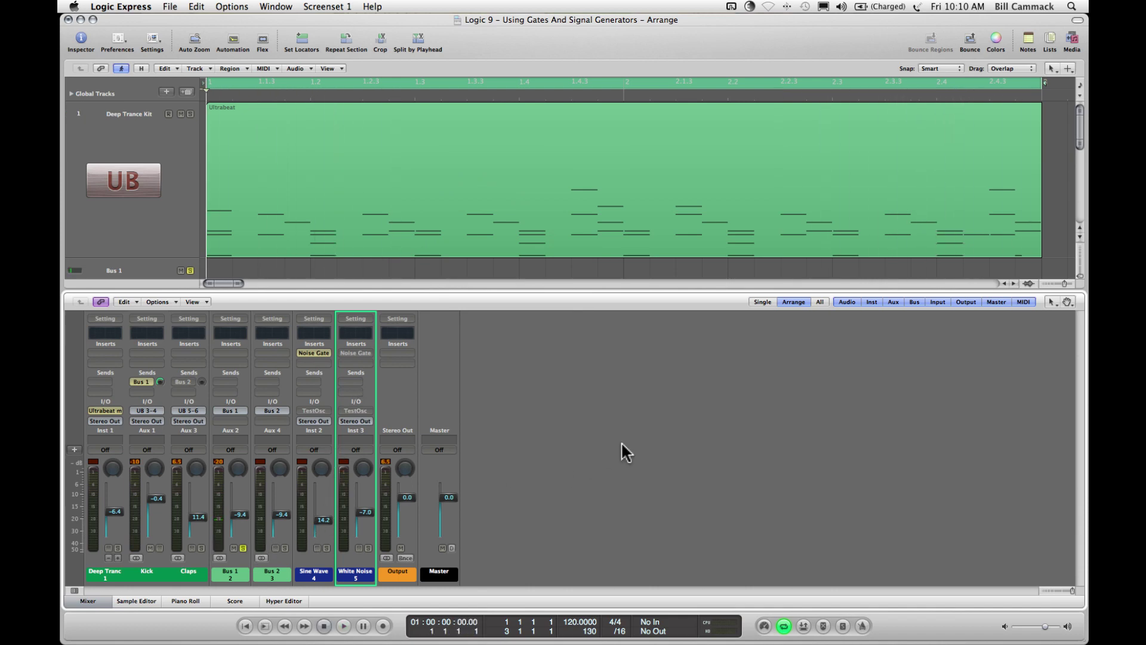
pyautogui.click(201, 548)
pyautogui.click(242, 548)
pyautogui.press('space')
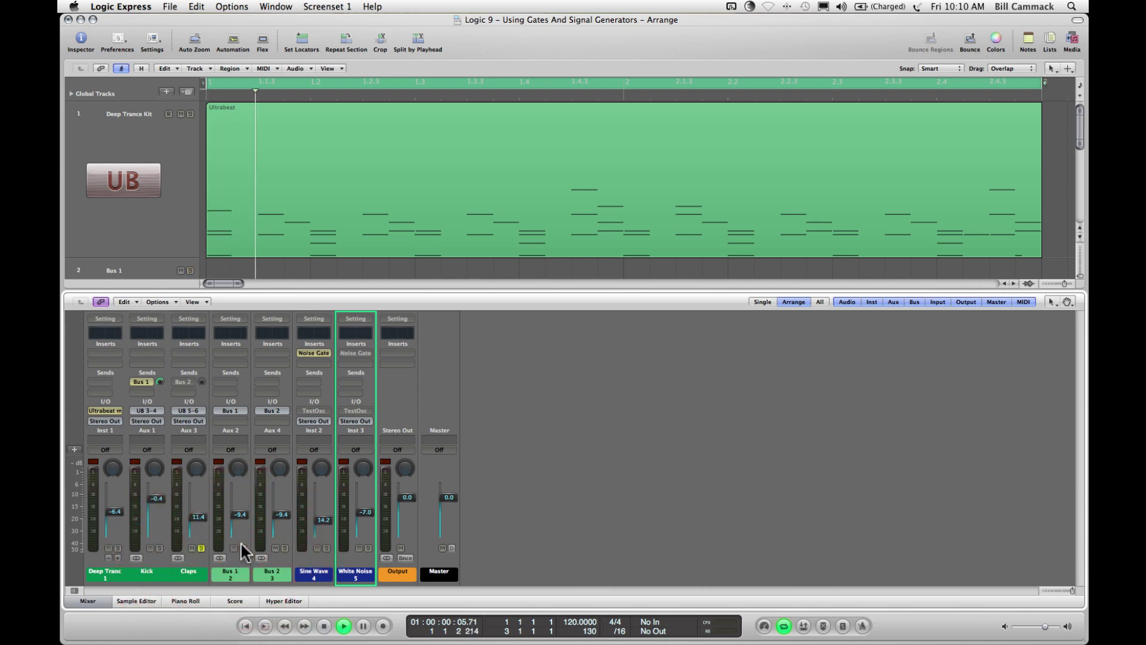
pyautogui.click(183, 382)
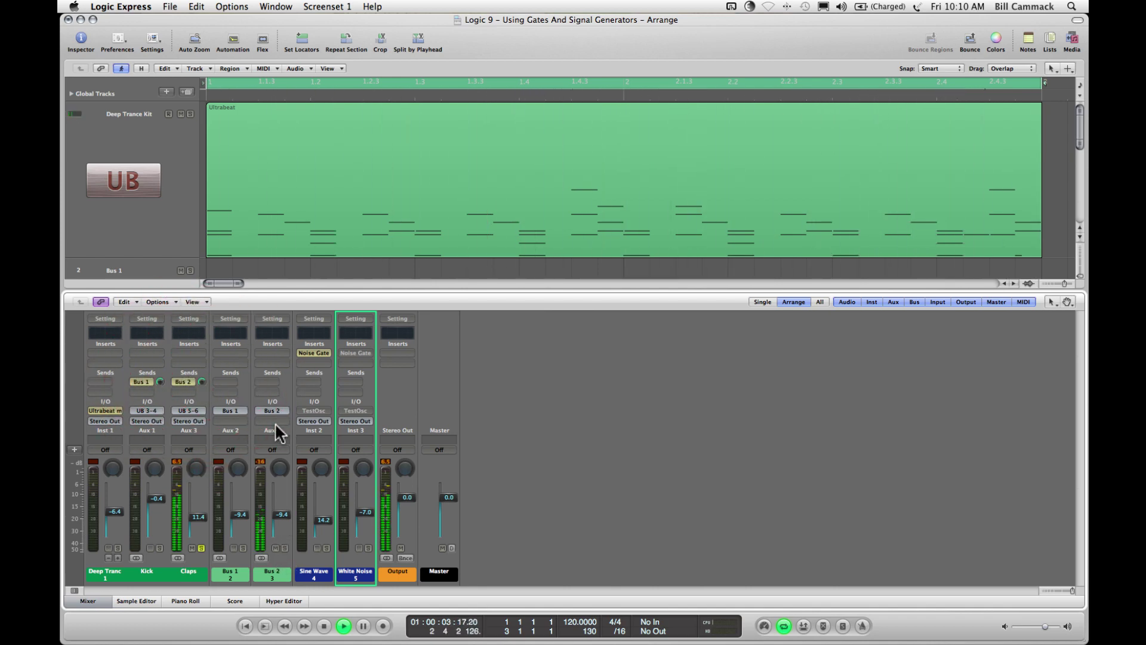
pyautogui.click(356, 352)
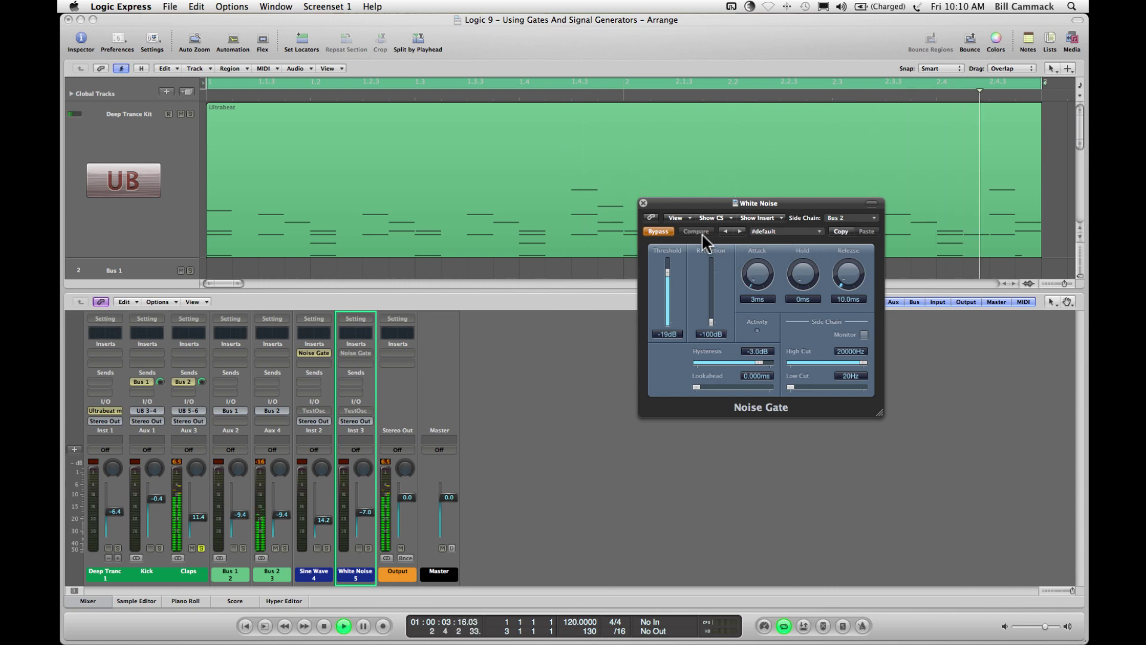
# Step: Switch on the White Noise Noise Gate keyed from Bus 2 and close its window
pyautogui.click(662, 233)
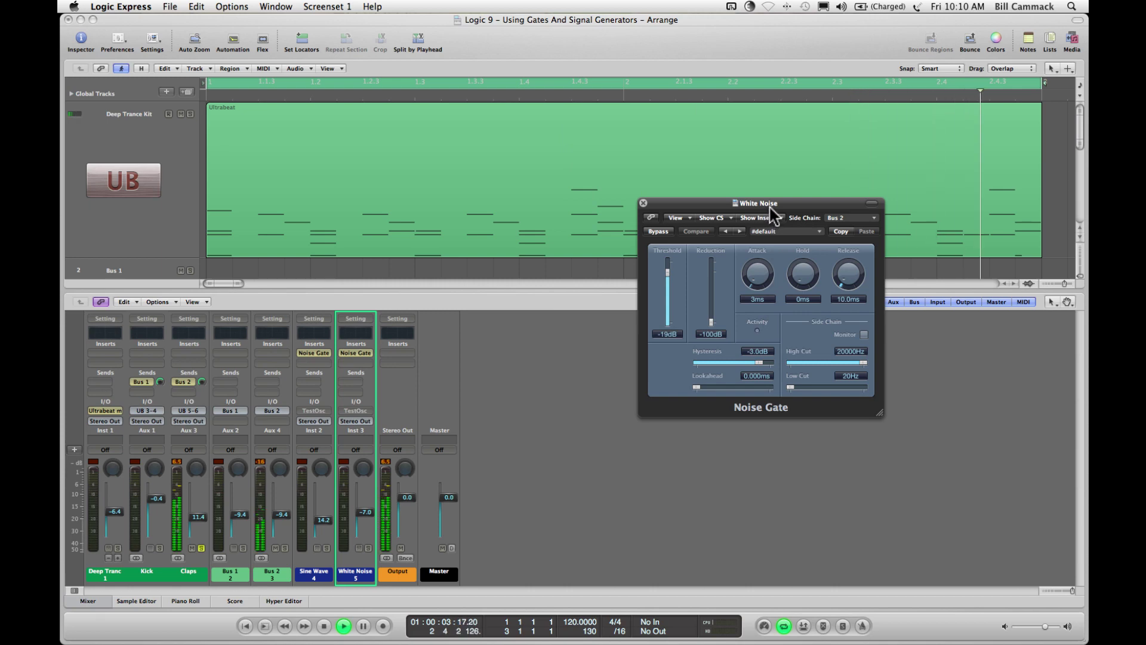
pyautogui.moveTo(771, 209); pyautogui.dragTo(429, 366)
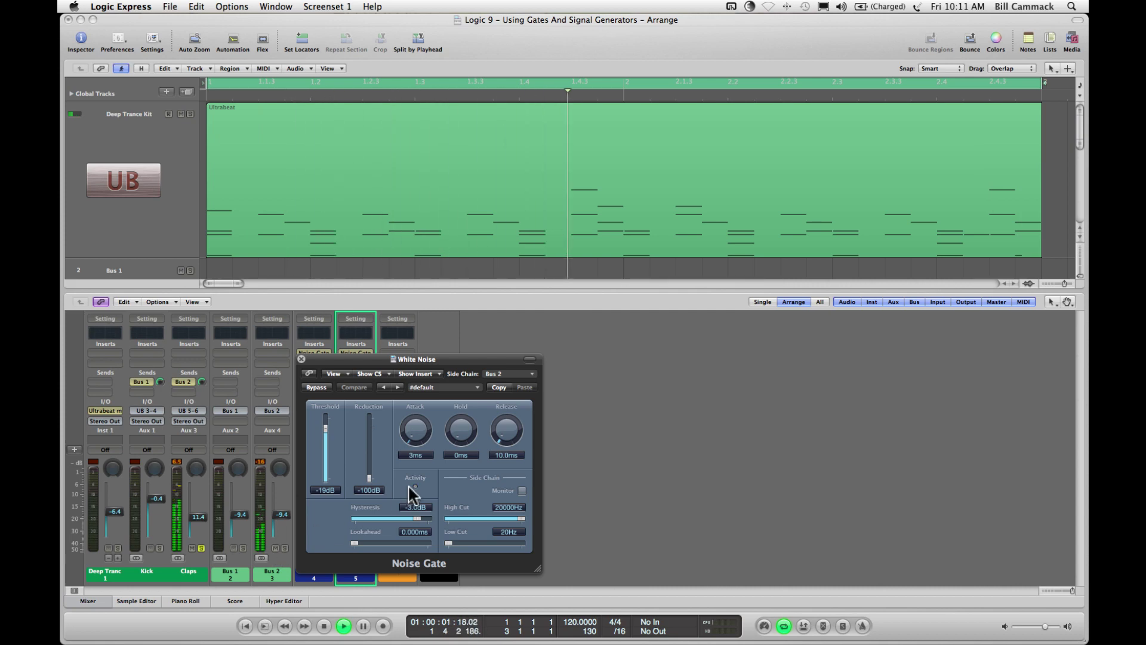
pyautogui.click(301, 358)
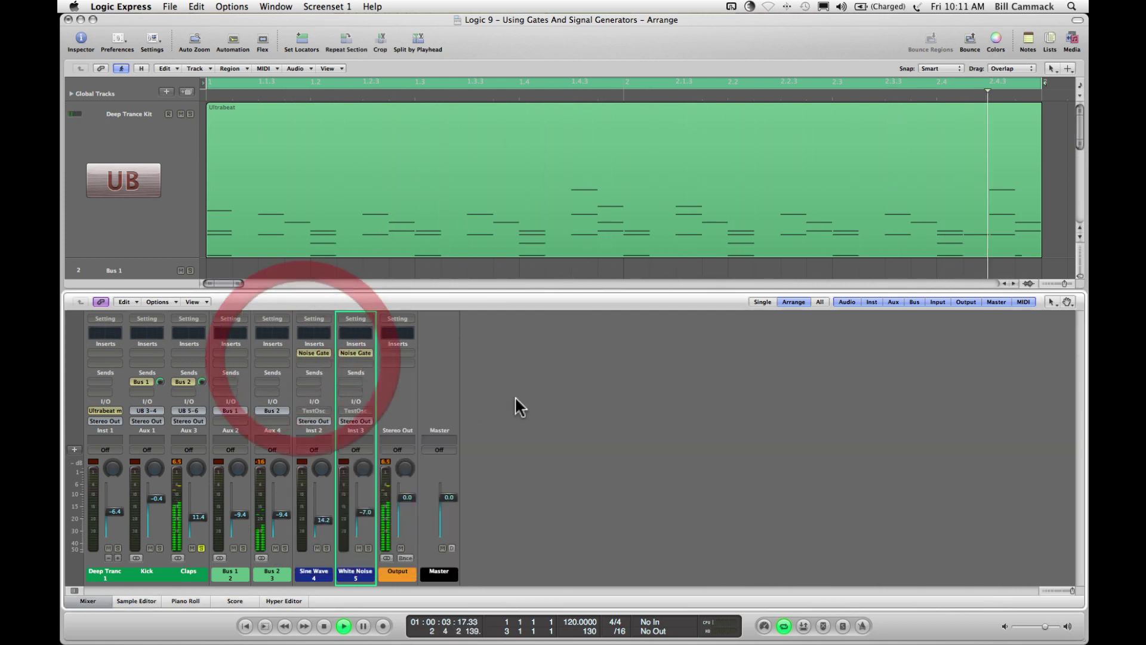
# Step: Stop playback, rewind to the start, and bring up the White Noise channel's Test Oscillator
pyautogui.press('space')
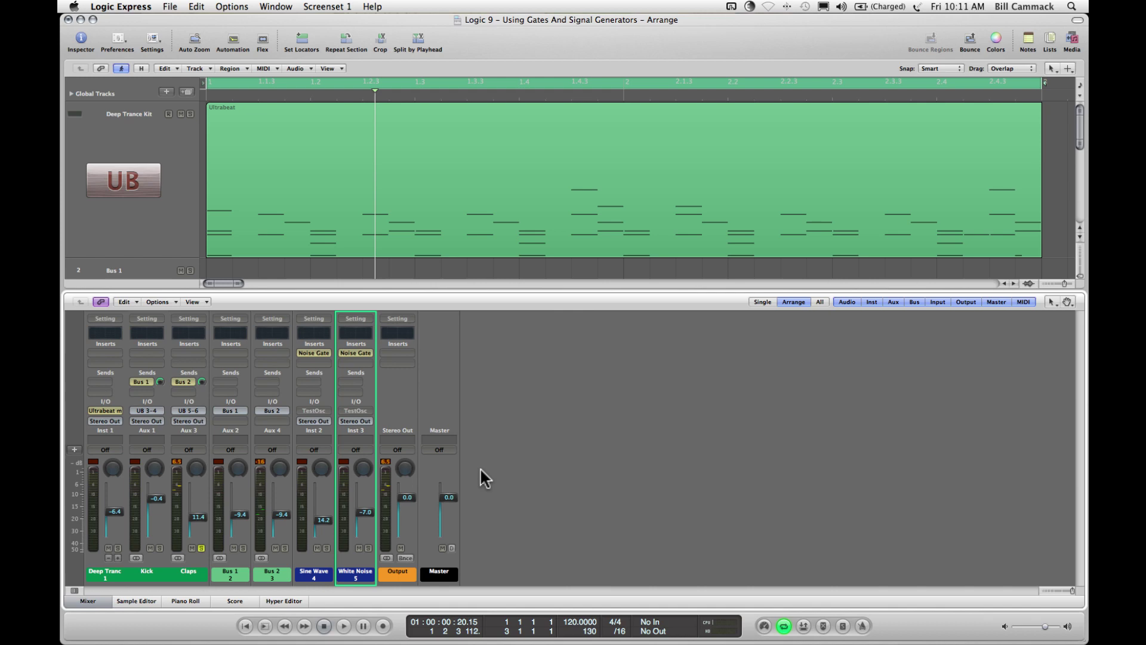
pyautogui.press('Return')
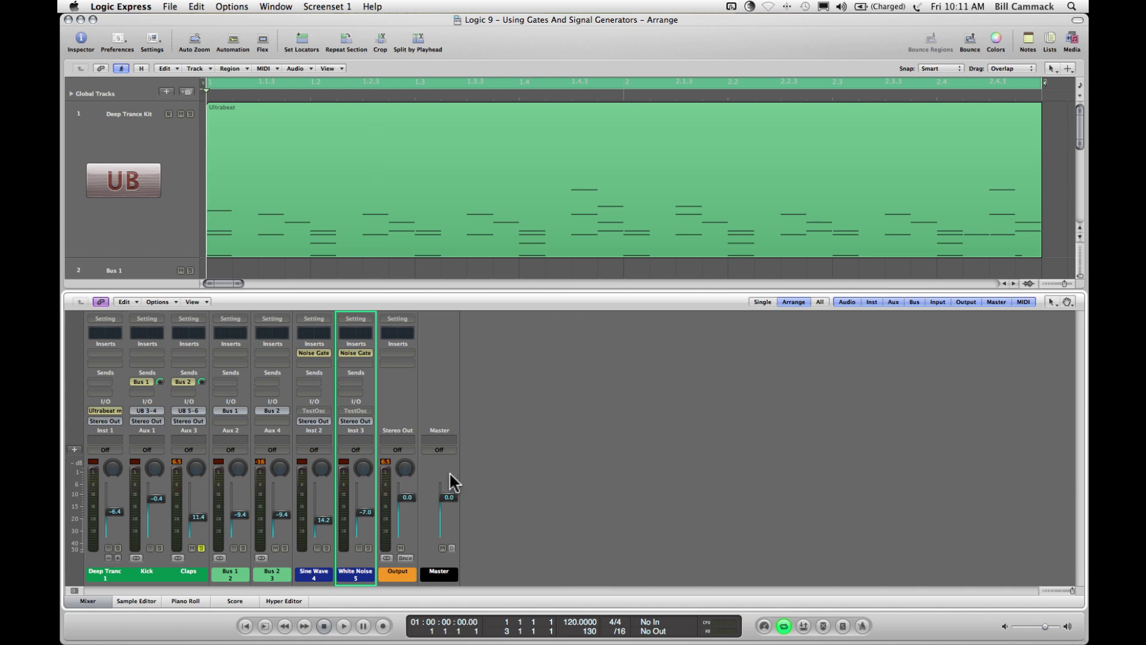
pyautogui.click(360, 411)
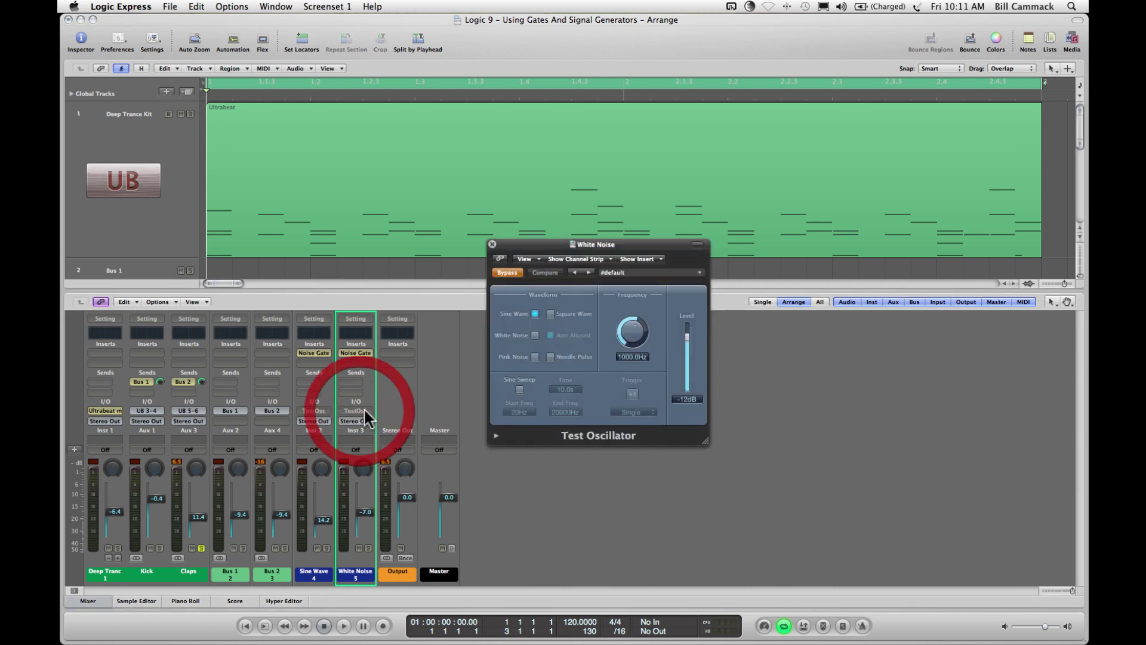
pyautogui.moveTo(568, 246); pyautogui.dragTo(609, 318)
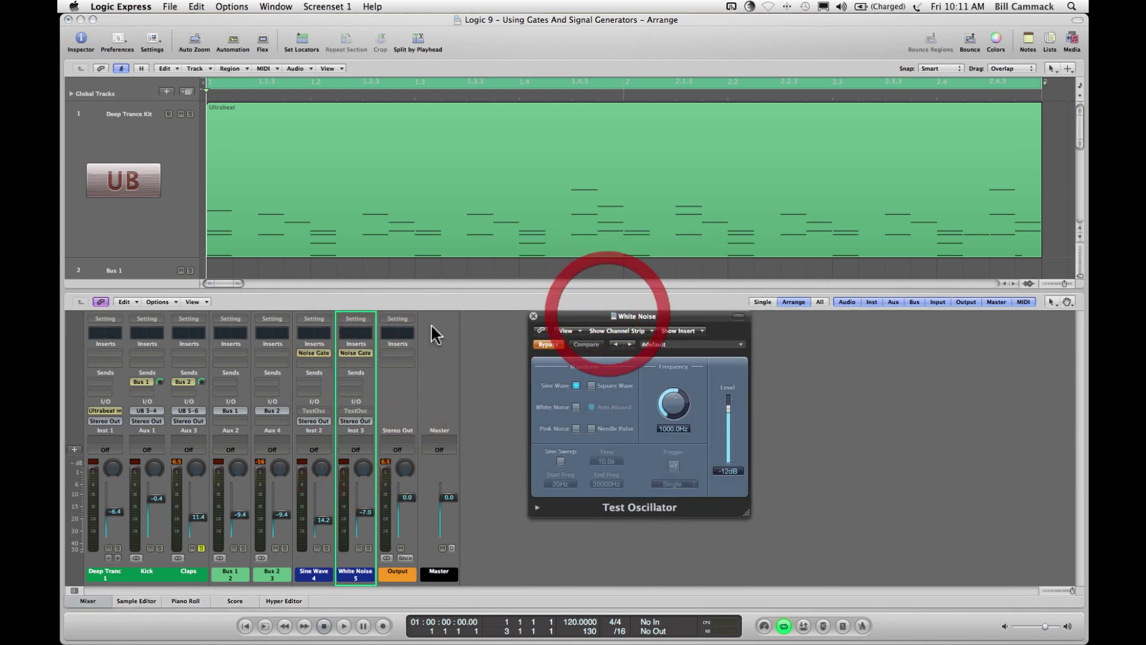
# Step: Bypass the White Noise Noise Gate, solo that channel, and leave its Test Oscillator bypassed
pyautogui.click(355, 361)
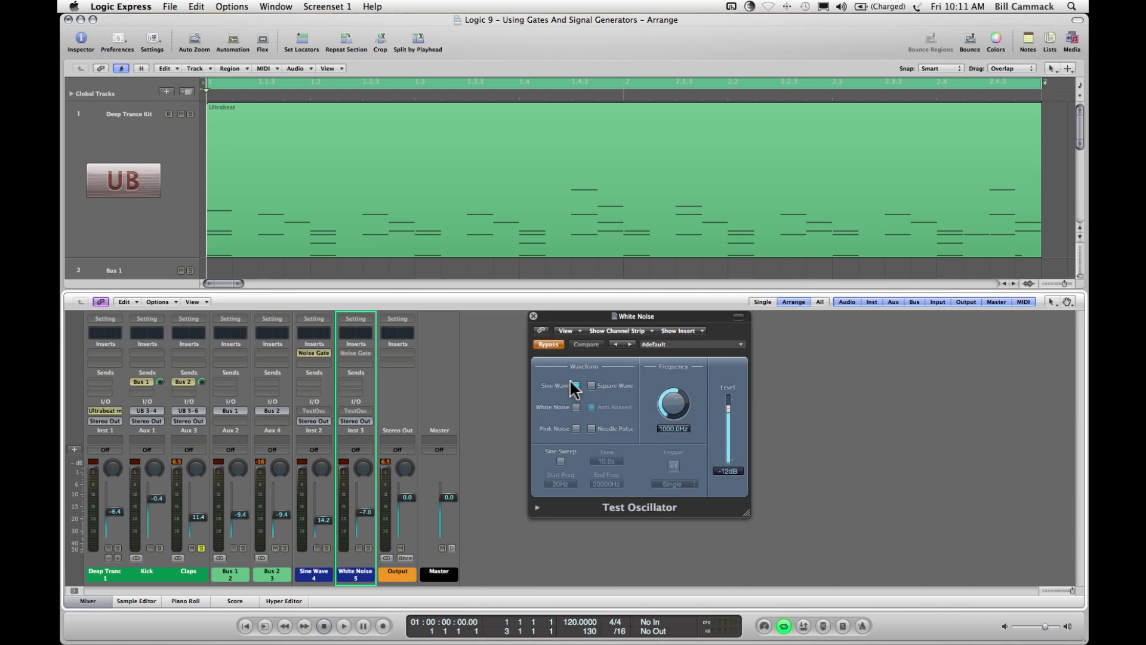
pyautogui.click(549, 345)
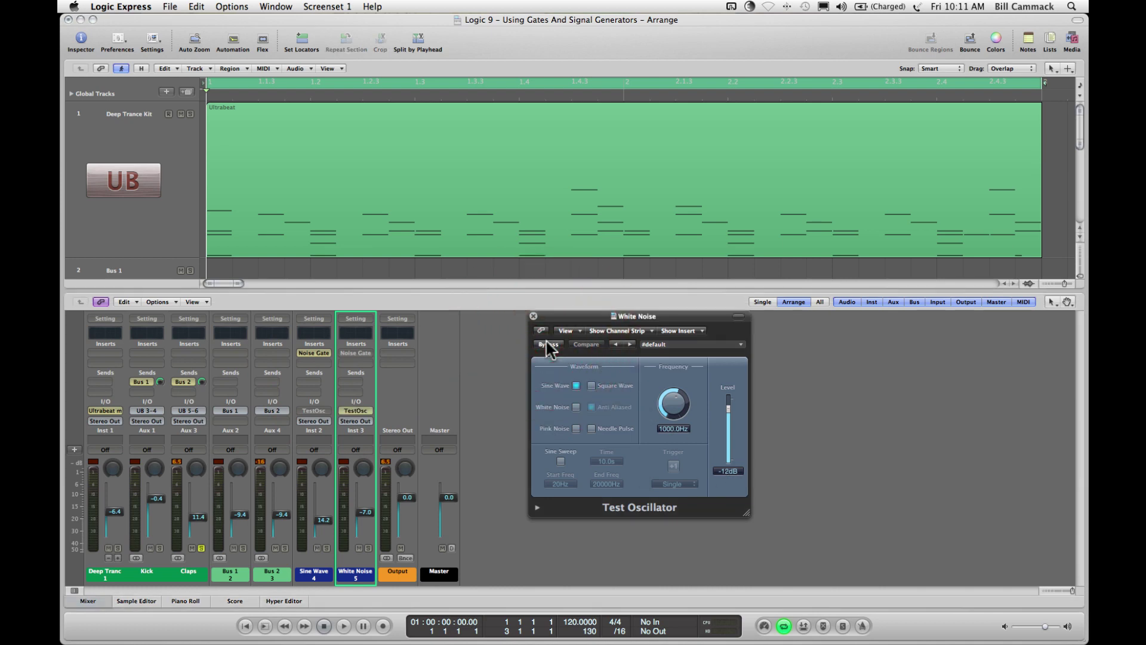
pyautogui.click(368, 548)
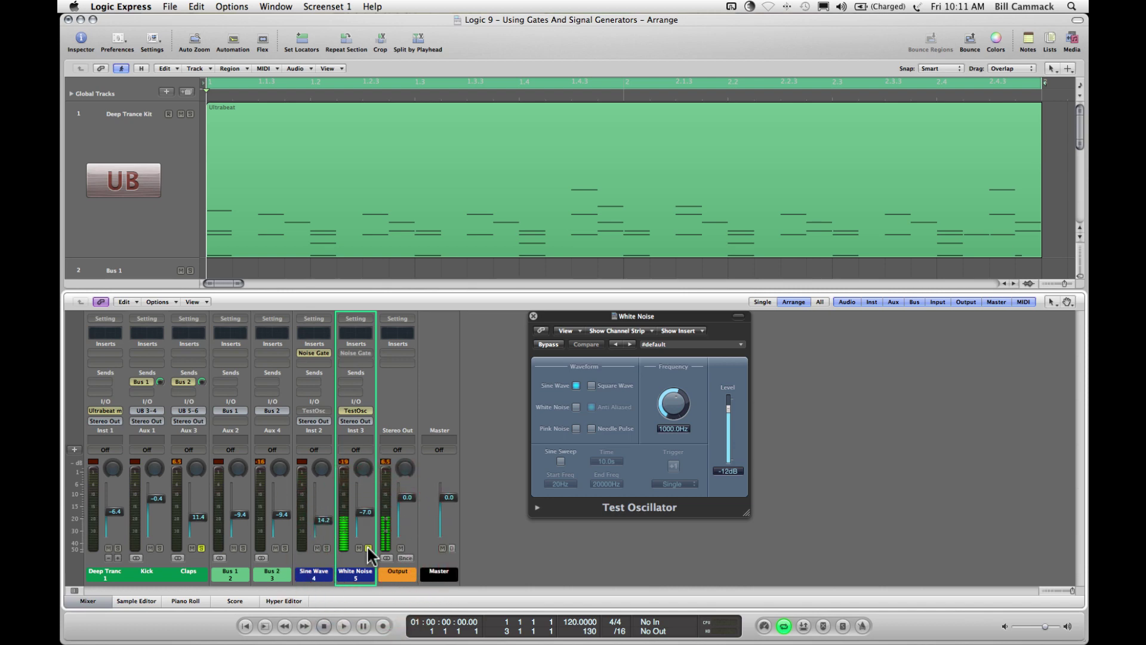
pyautogui.click(549, 345)
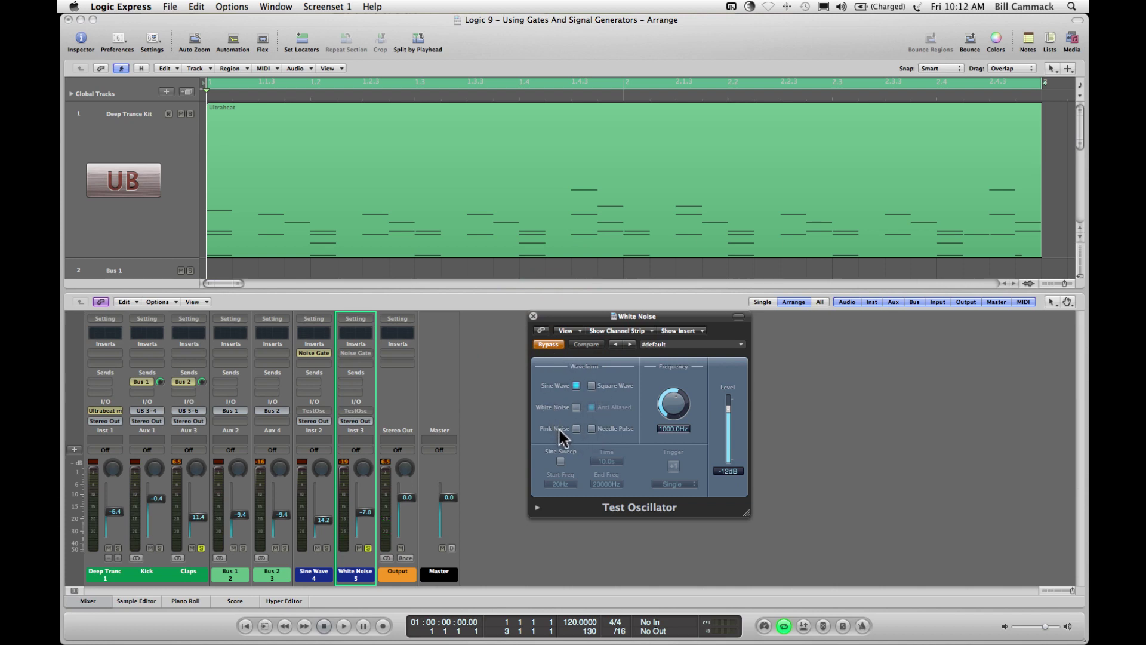
# Step: Audition White Noise, Pink Noise and Square waveforms, settle on Sine Wave, then bypass the oscillator
pyautogui.click(549, 346)
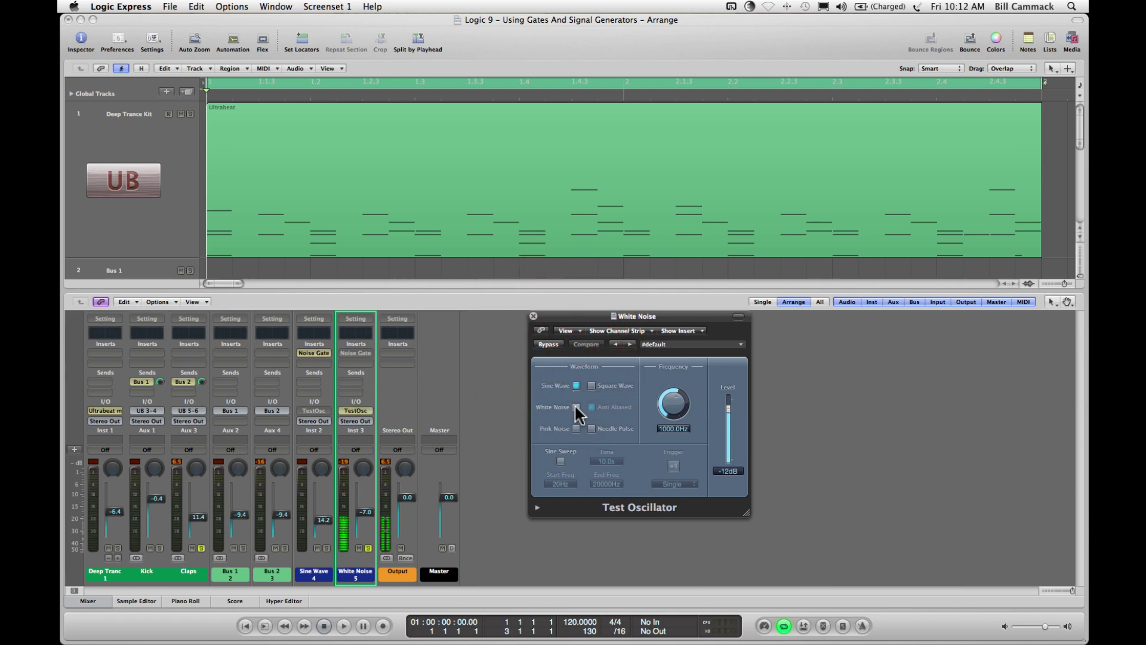
pyautogui.click(577, 407)
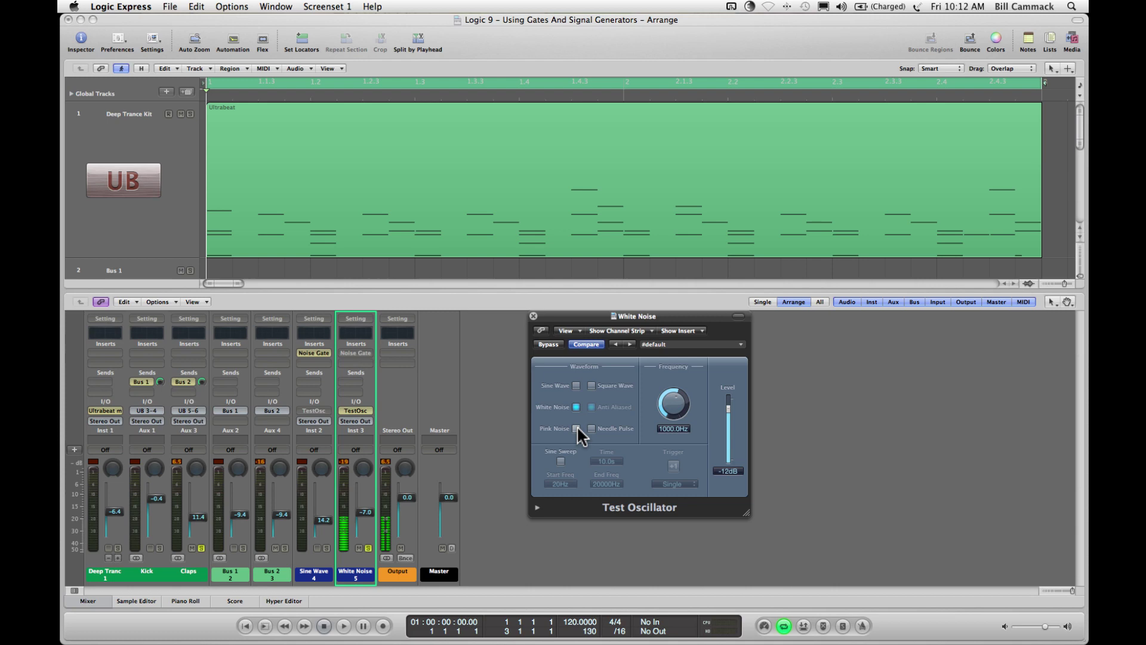
pyautogui.click(577, 428)
pyautogui.click(592, 385)
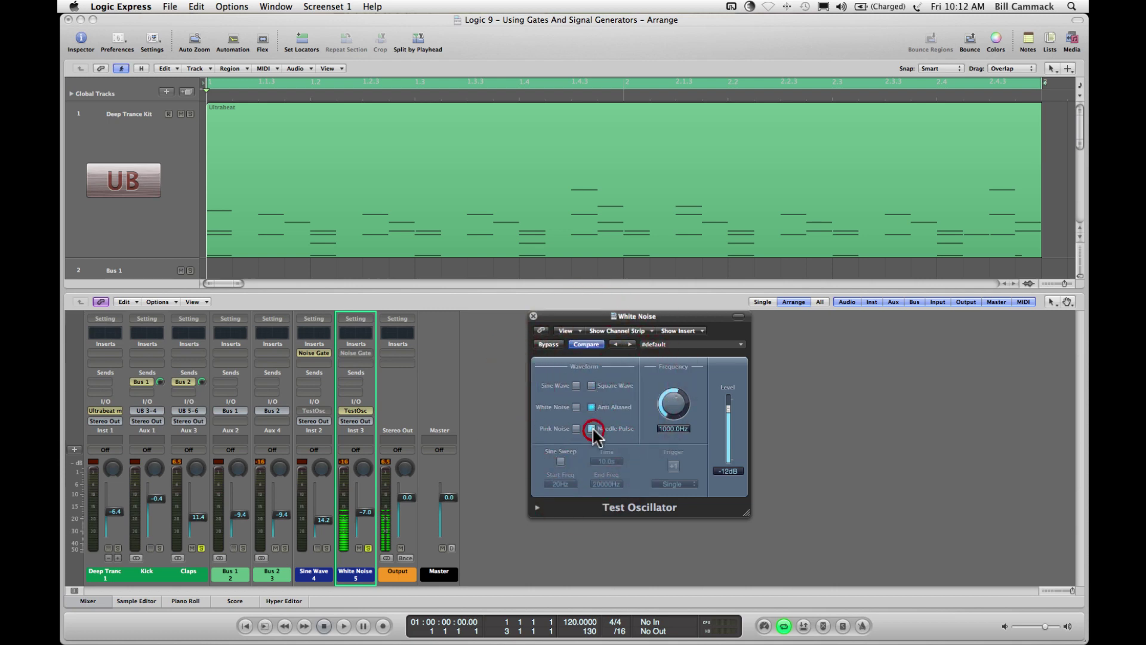
pyautogui.click(577, 386)
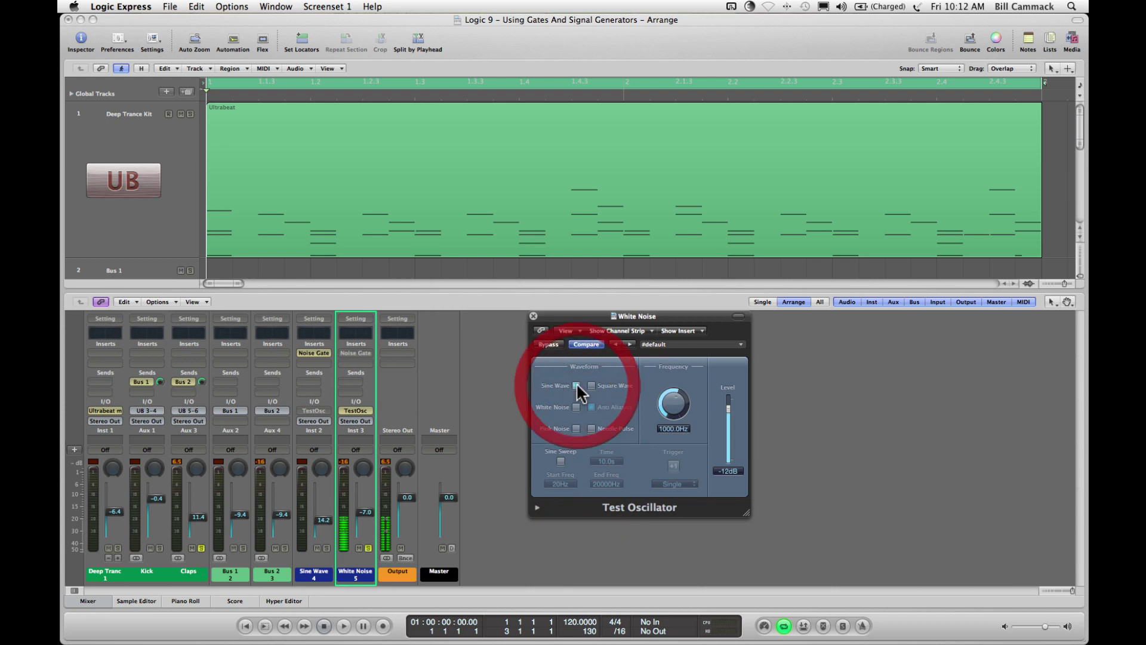
pyautogui.click(546, 345)
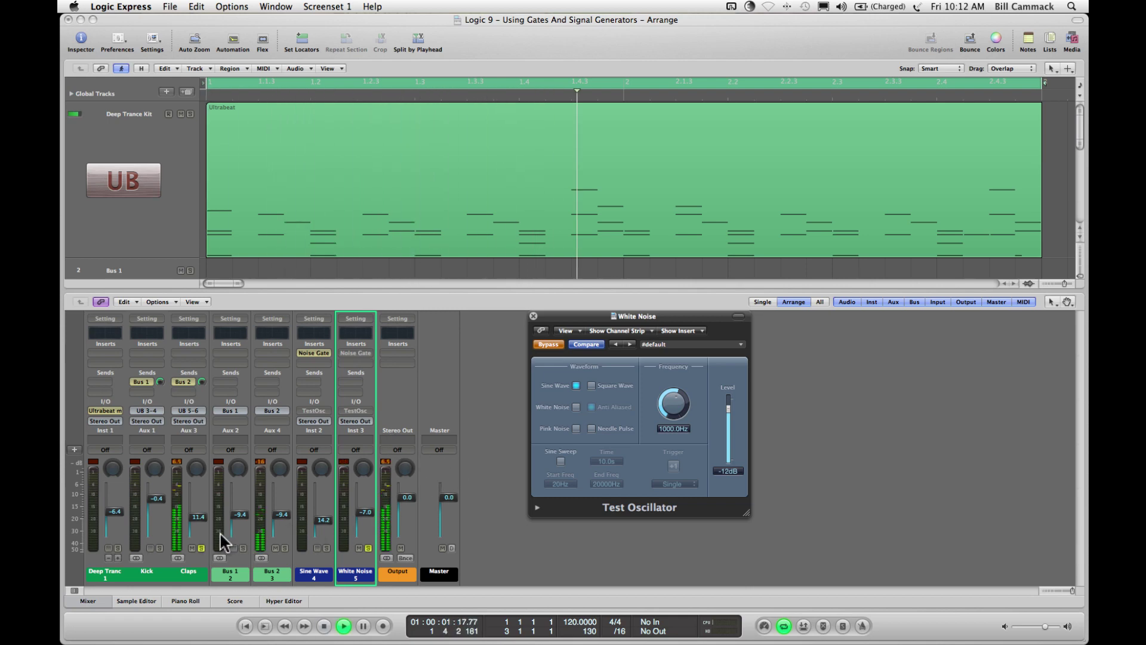
# Step: Re-enable the Test Oscillator, turn on the White Noise Noise Gate, and compare it bypassed
pyautogui.click(548, 344)
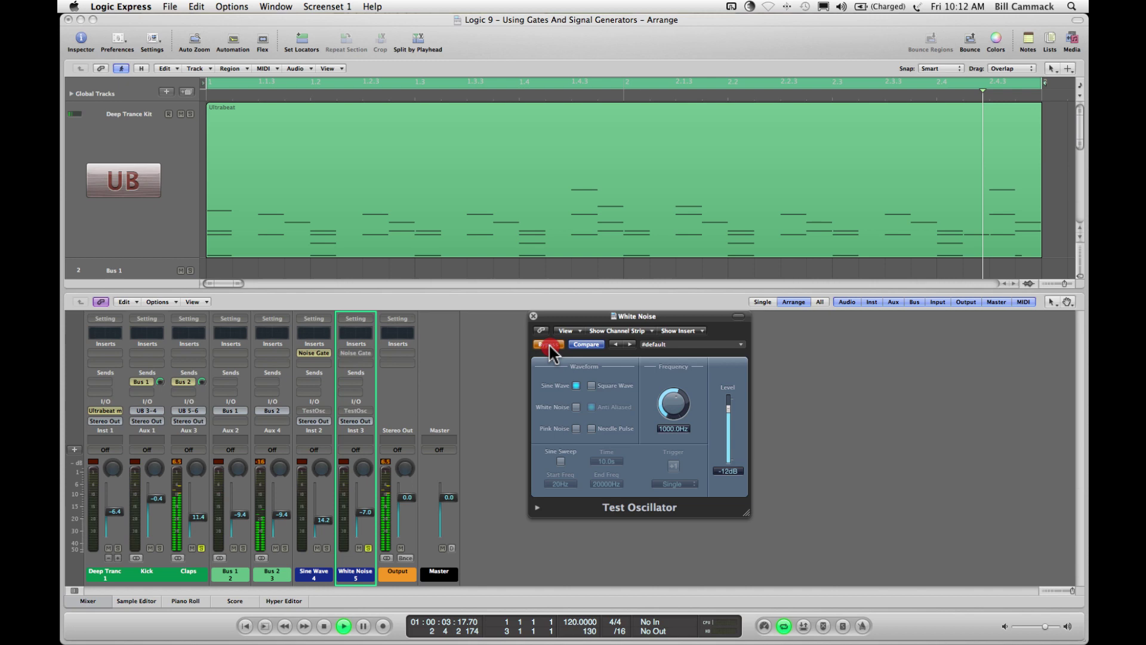
pyautogui.click(357, 353)
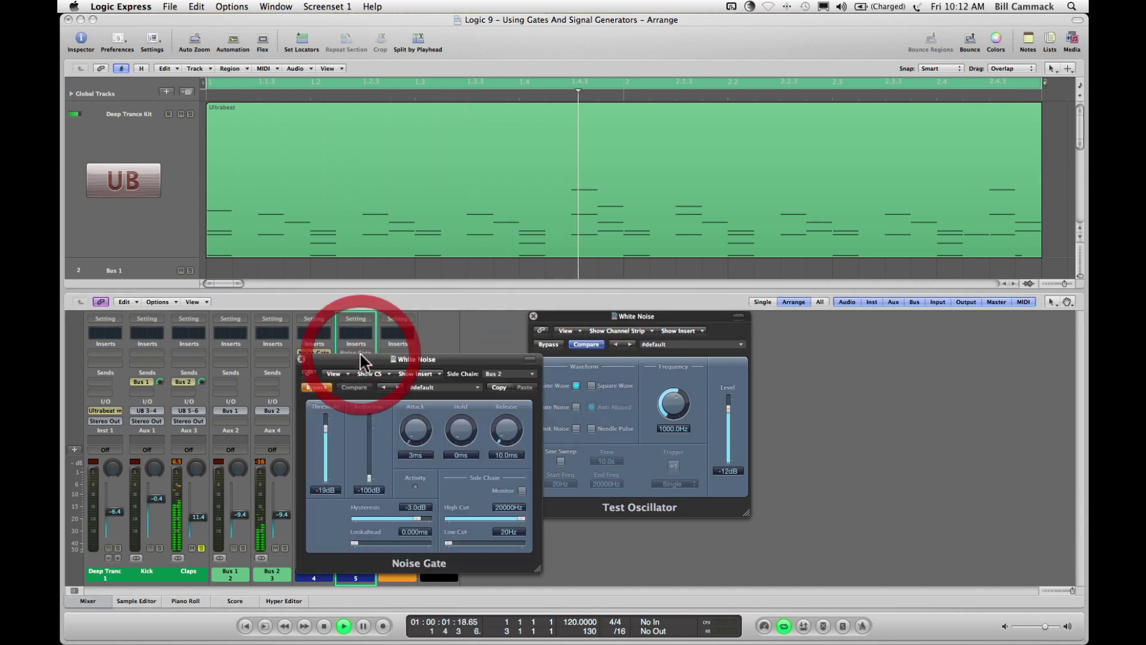
pyautogui.moveTo(376, 364); pyautogui.dragTo(331, 237)
pyautogui.click(271, 260)
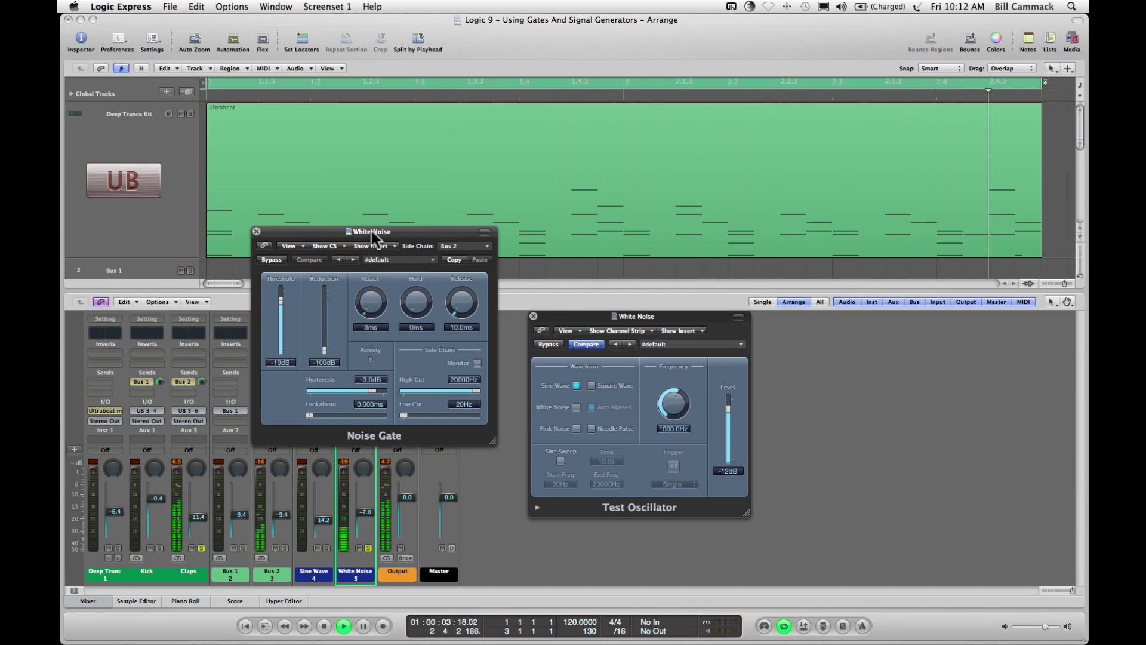
pyautogui.moveTo(371, 235); pyautogui.dragTo(372, 335)
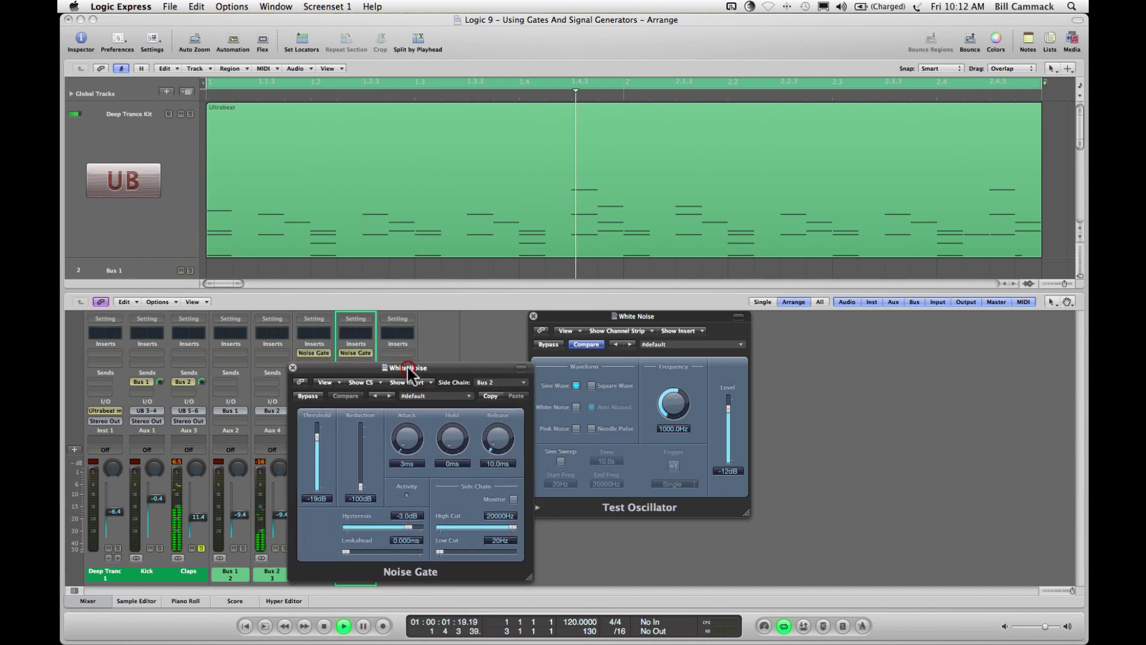
pyautogui.click(309, 396)
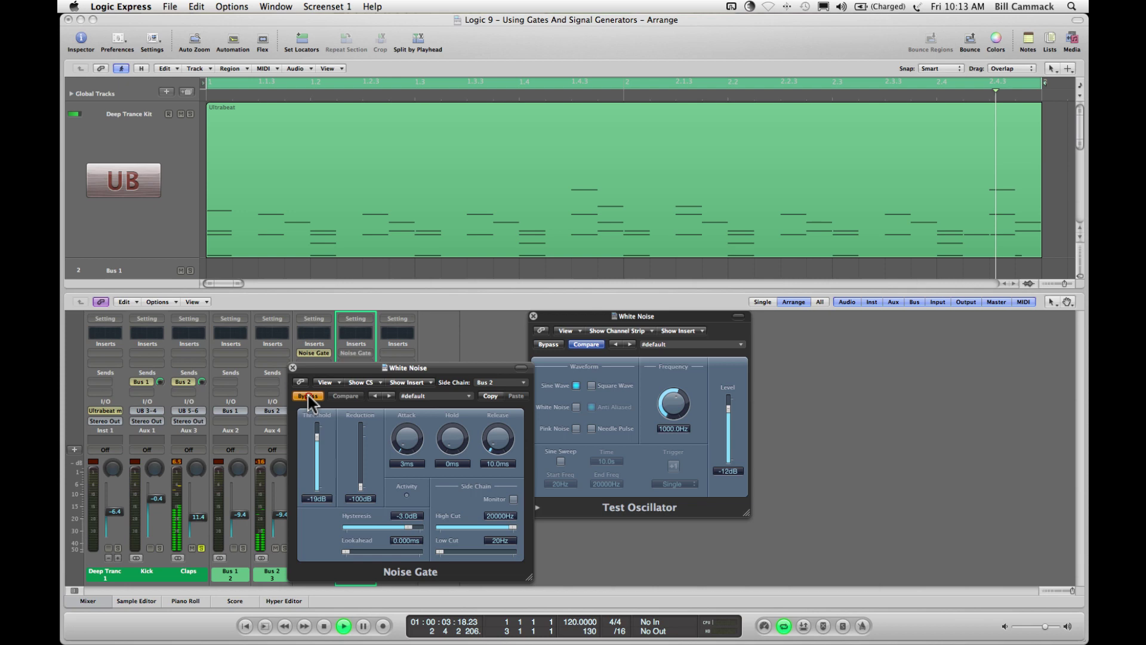
pyautogui.click(309, 397)
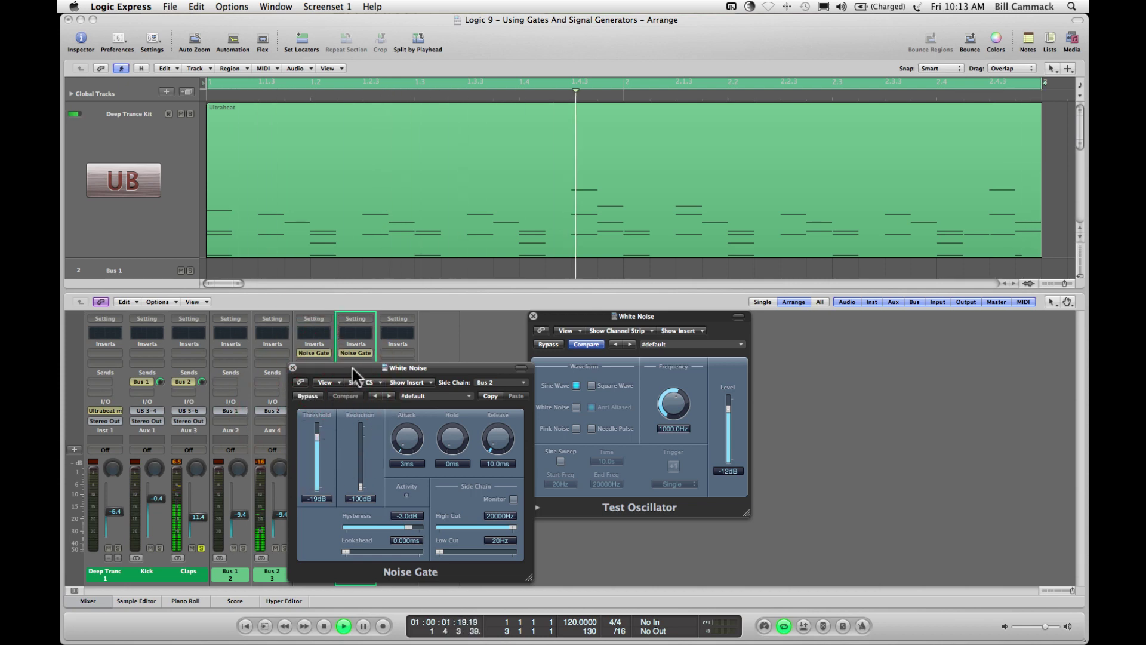
# Step: Unsolo Claps and White Noise and place the Noise Gate and Test Oscillator windows side by side
pyautogui.moveTo(352, 368); pyautogui.dragTo(342, 116)
pyautogui.click(201, 547)
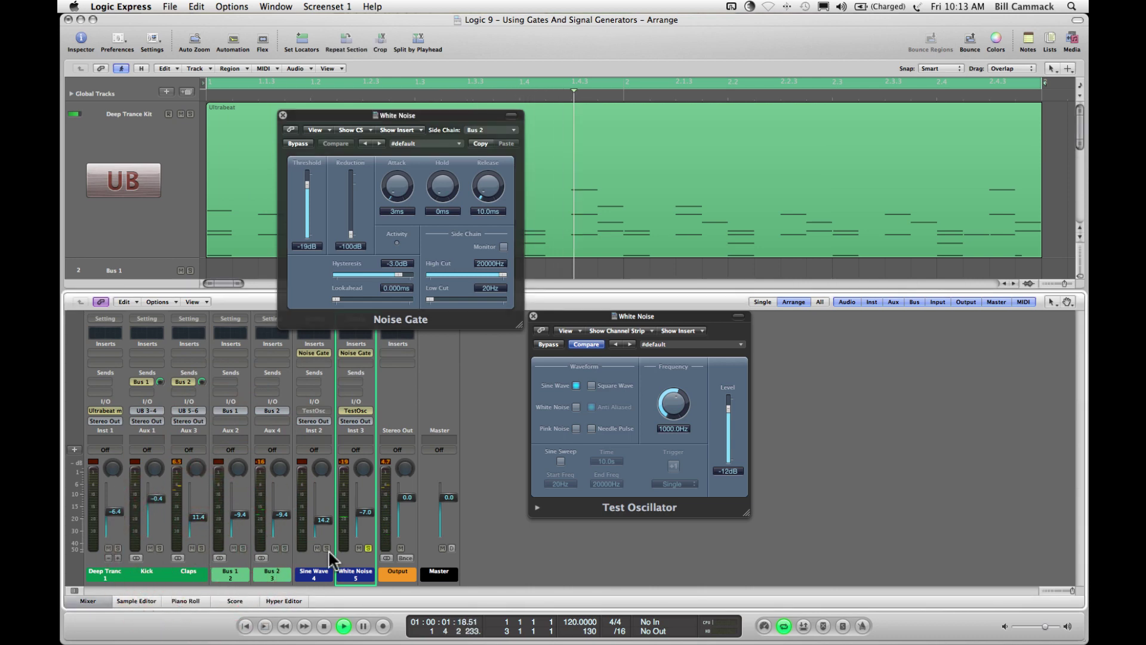
pyautogui.click(368, 546)
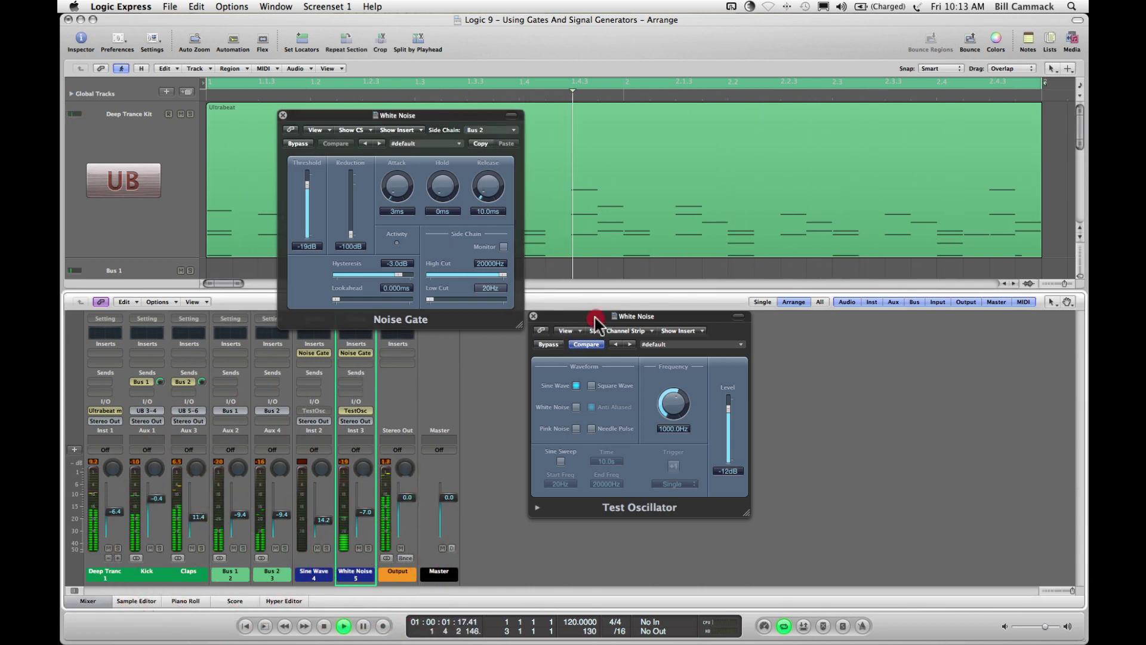
pyautogui.moveTo(594, 317); pyautogui.dragTo(857, 289)
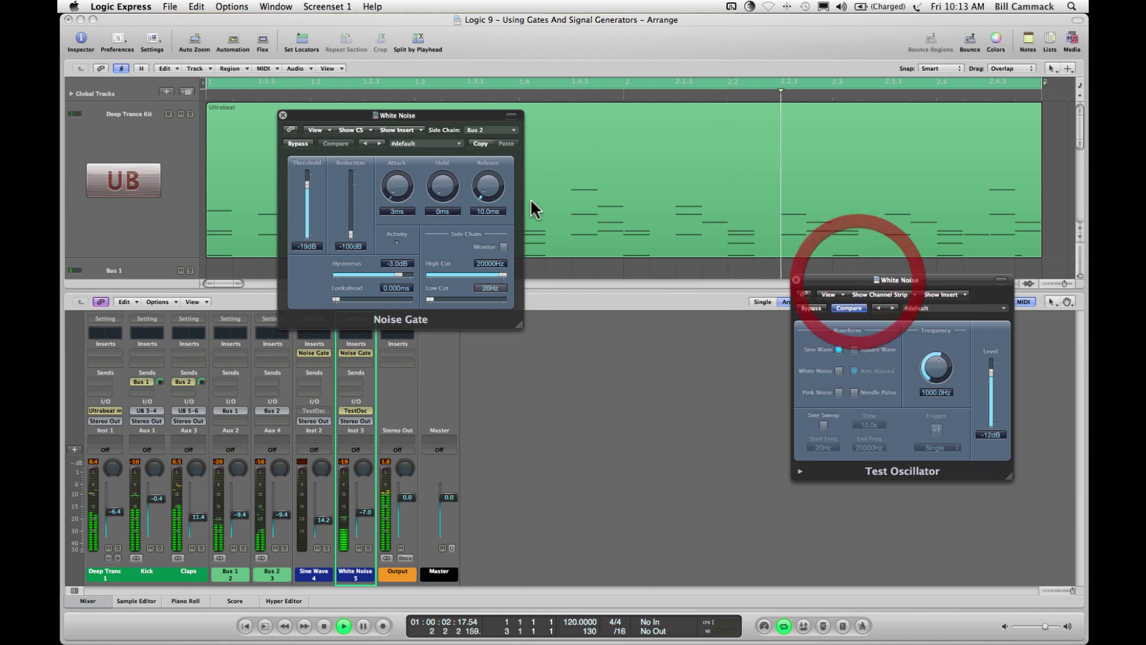
pyautogui.click(299, 143)
pyautogui.moveTo(329, 115); pyautogui.dragTo(565, 263)
pyautogui.click(531, 292)
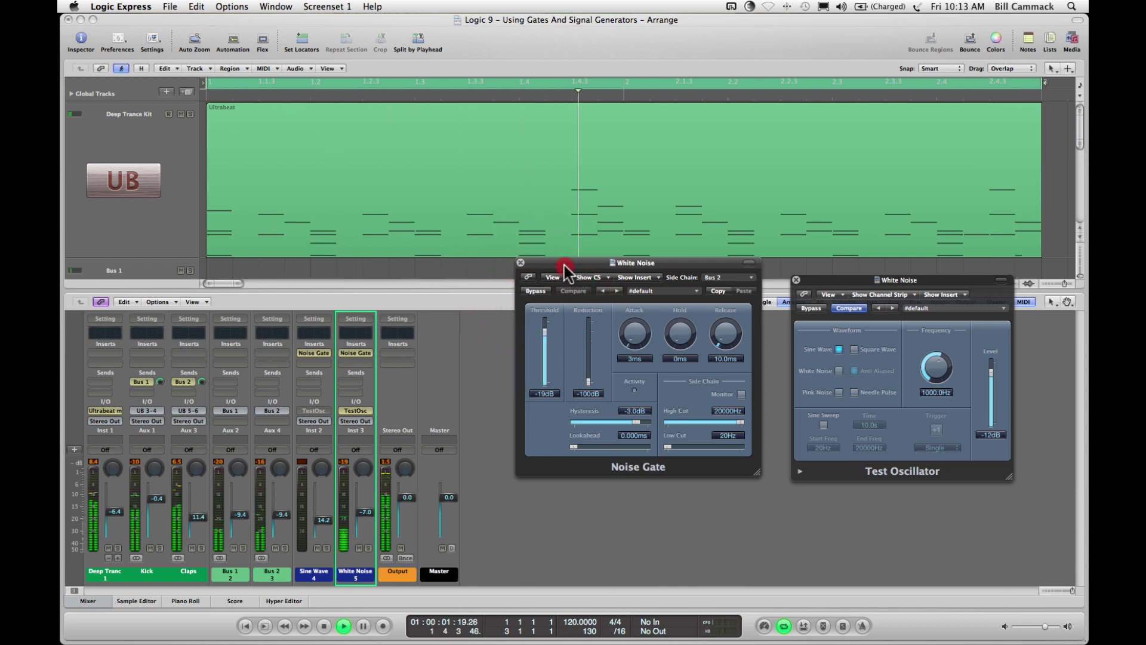
pyautogui.moveTo(566, 270)
pyautogui.mouseDown()
pyautogui.moveTo(570, 281)
pyautogui.moveTo(570, 263)
pyautogui.mouseUp()
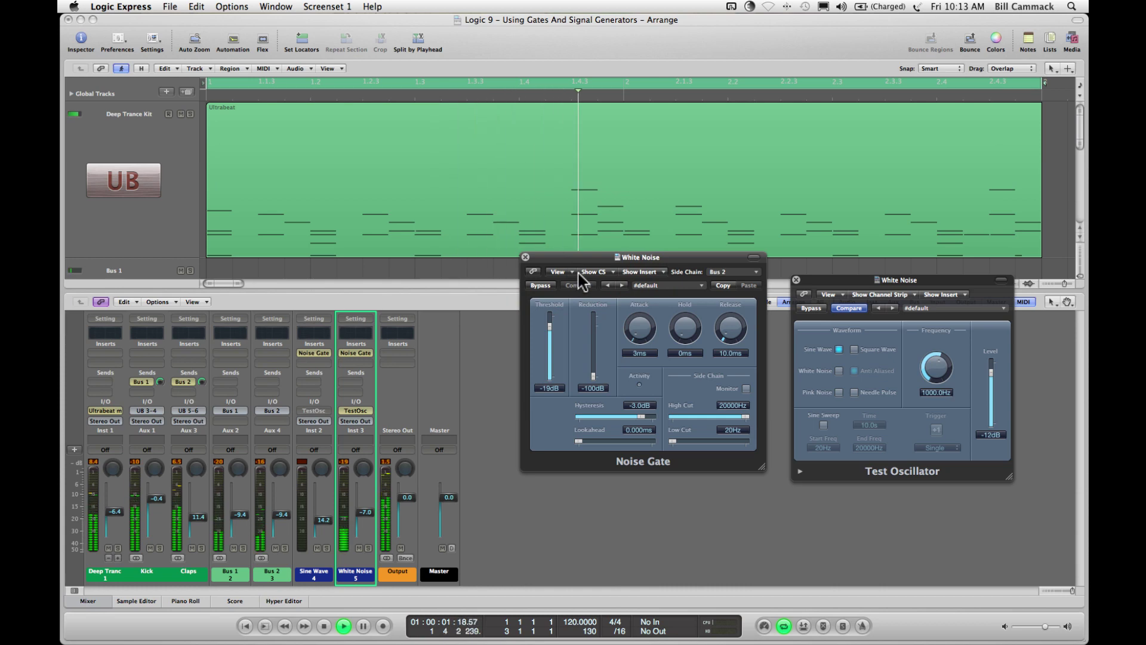
# Step: Switch the oscillator to White Noise and raise the White Noise fader to -4.6 dB
pyautogui.click(839, 370)
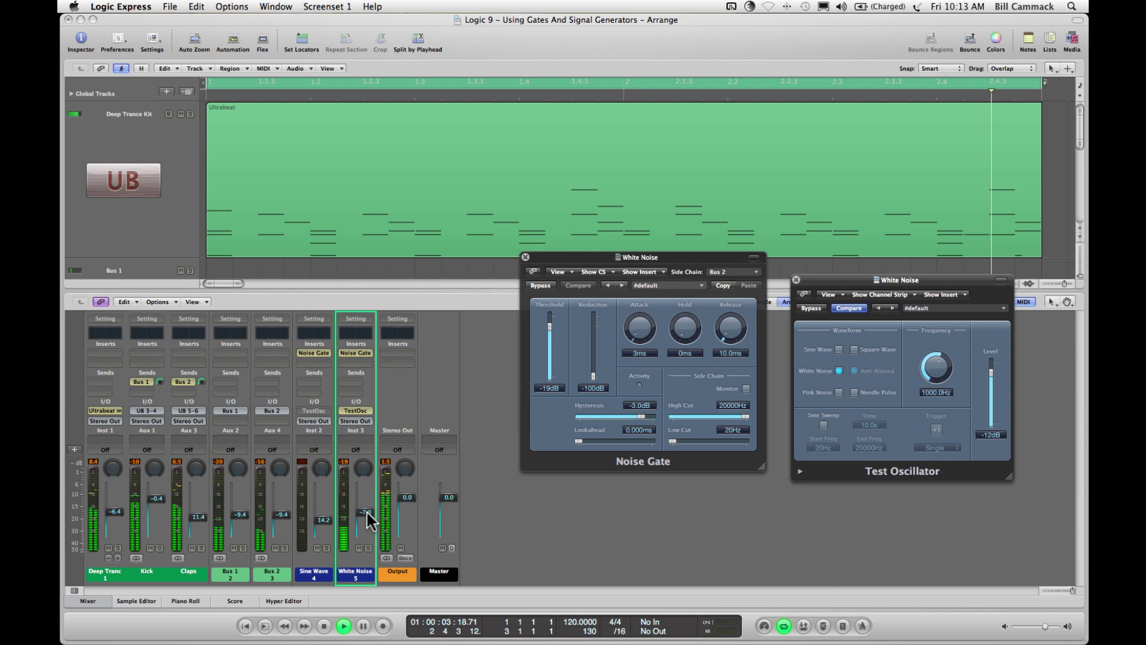
pyautogui.moveTo(366, 510); pyautogui.dragTo(366, 502)
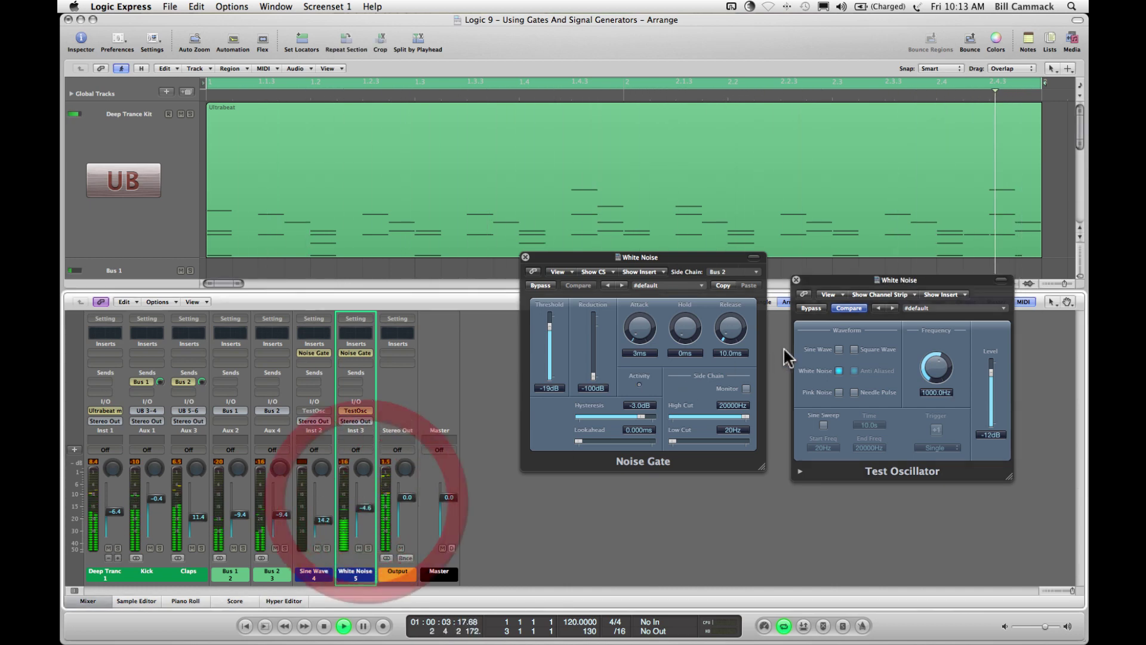
pyautogui.click(811, 308)
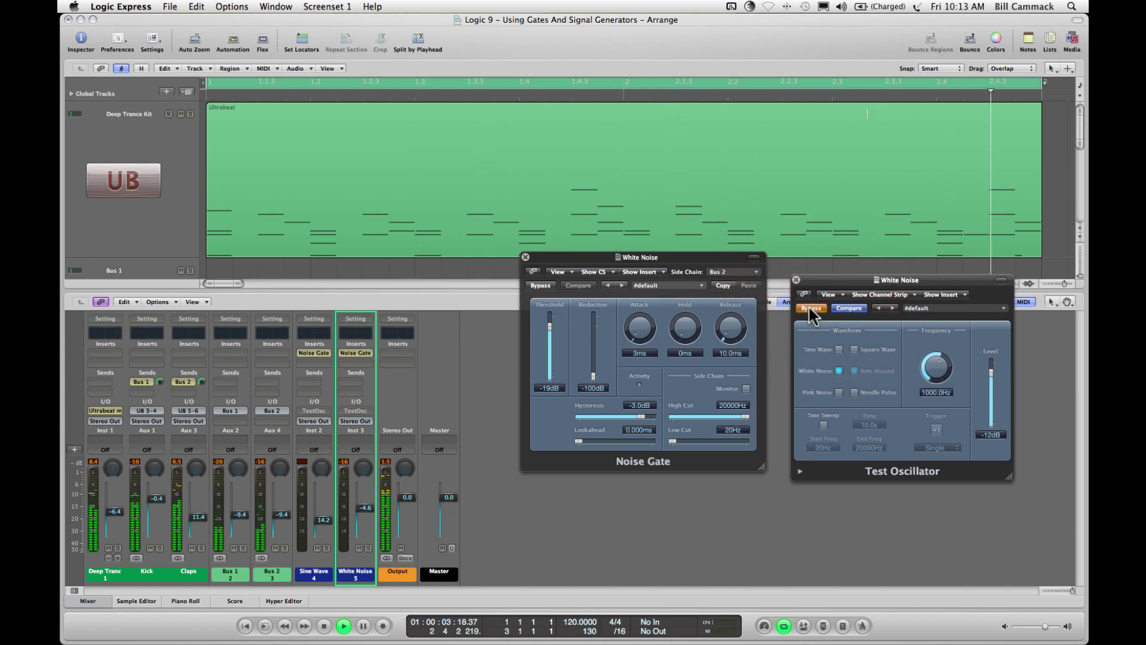
pyautogui.click(810, 308)
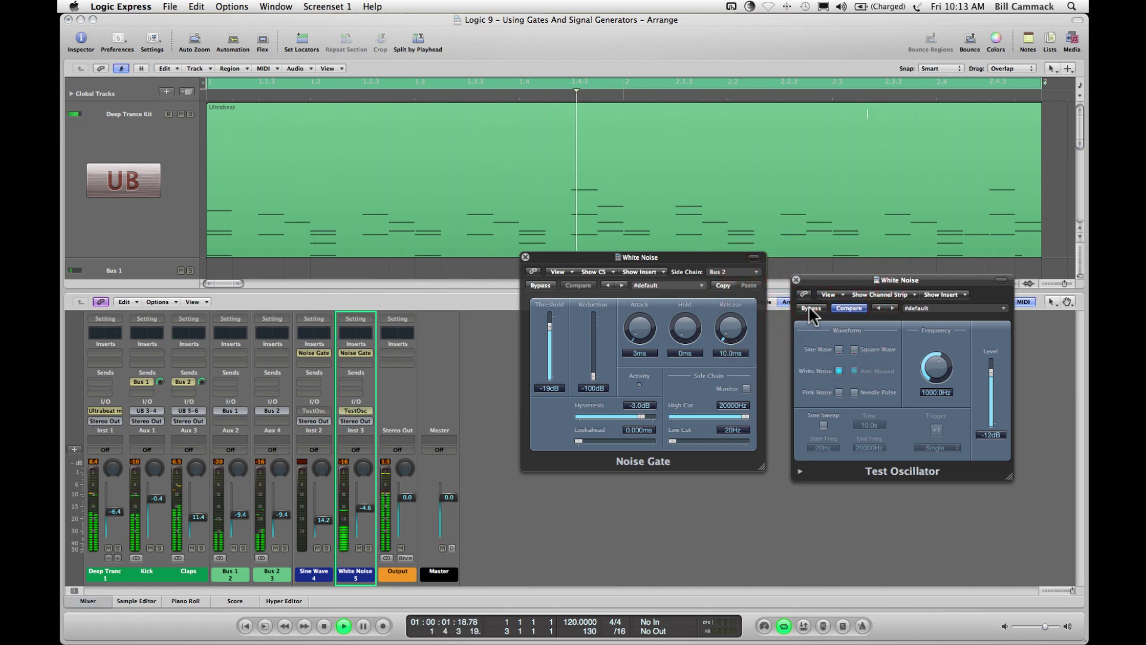
# Step: Compare Pink and White Noise, settle on White Noise, and stop playback
pyautogui.click(838, 390)
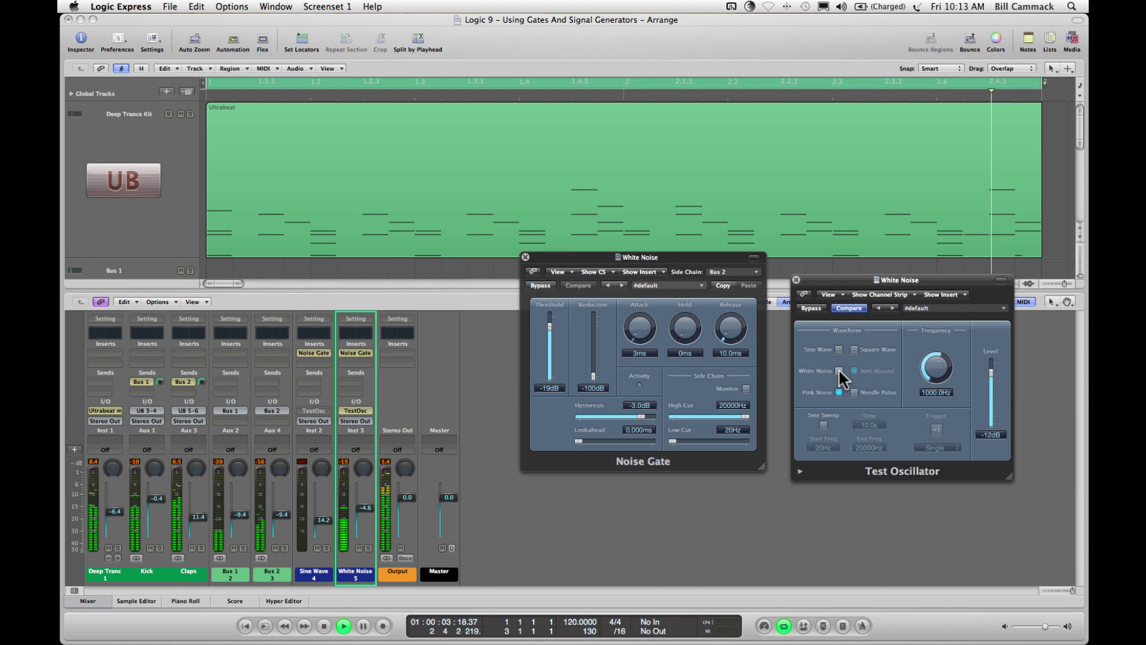
pyautogui.click(839, 370)
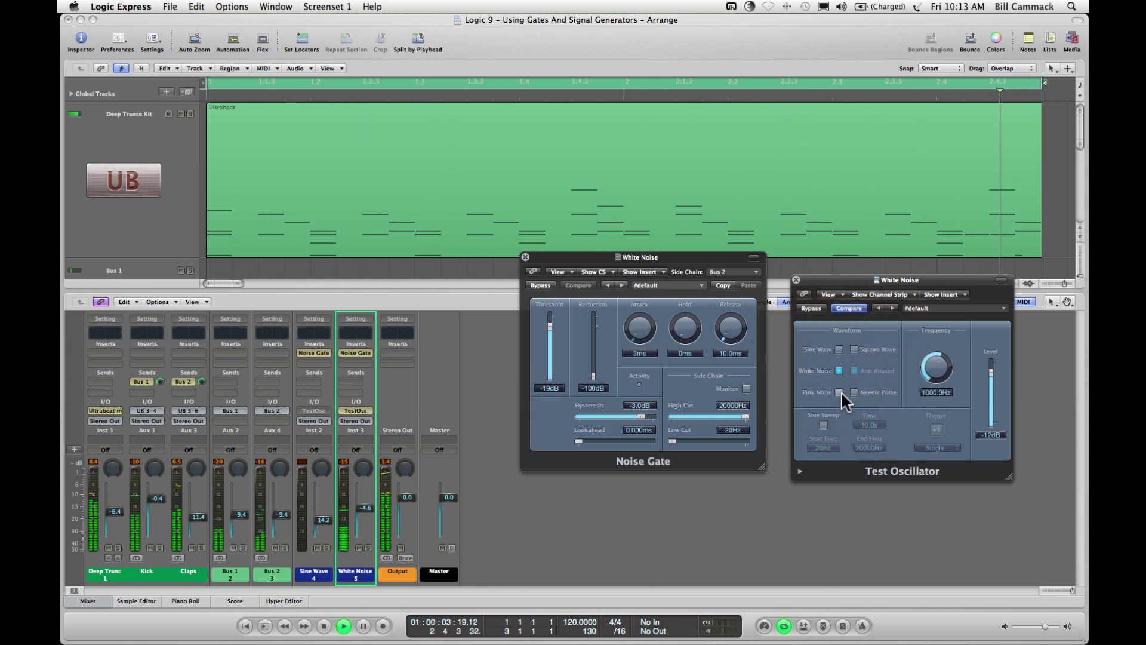
pyautogui.click(841, 391)
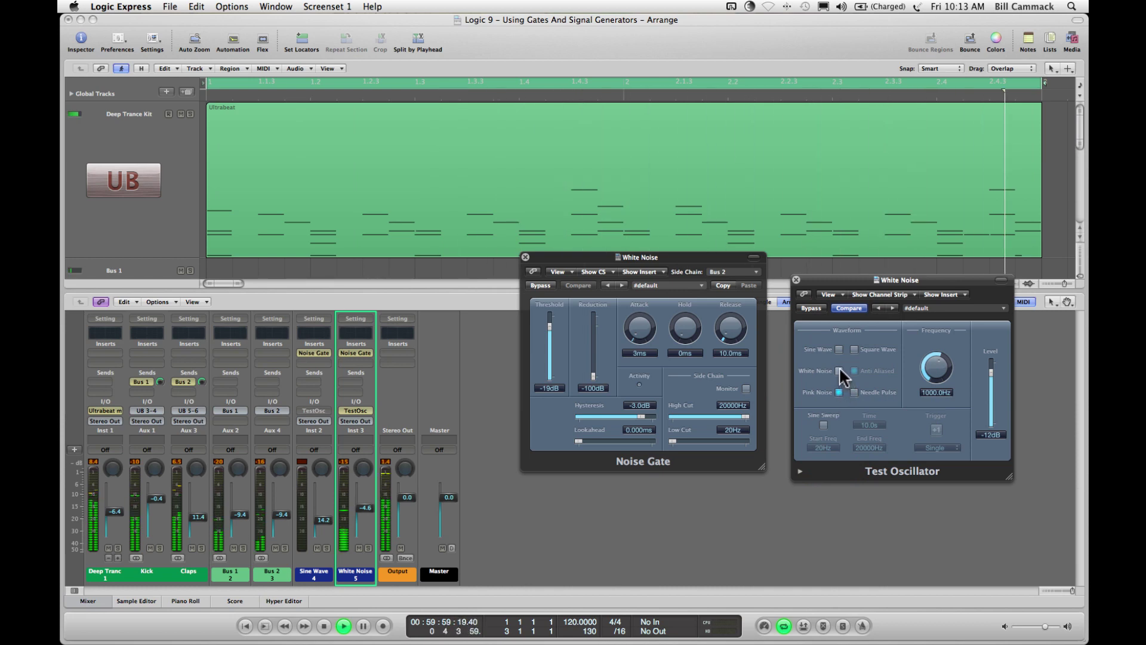
pyautogui.click(840, 370)
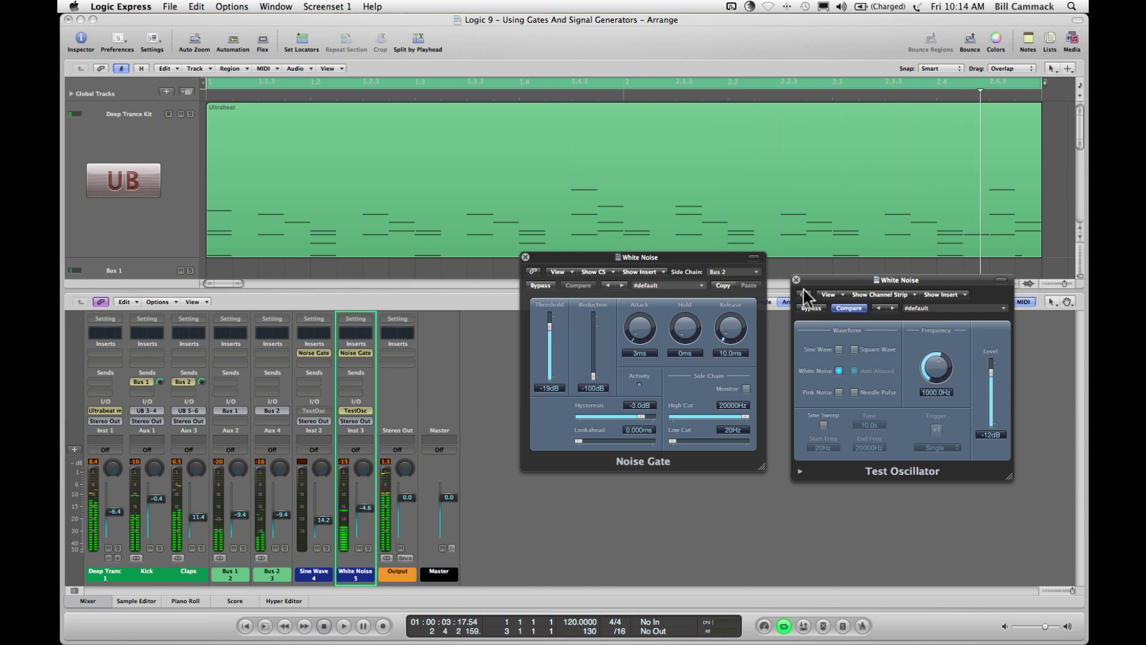
pyautogui.press('space')
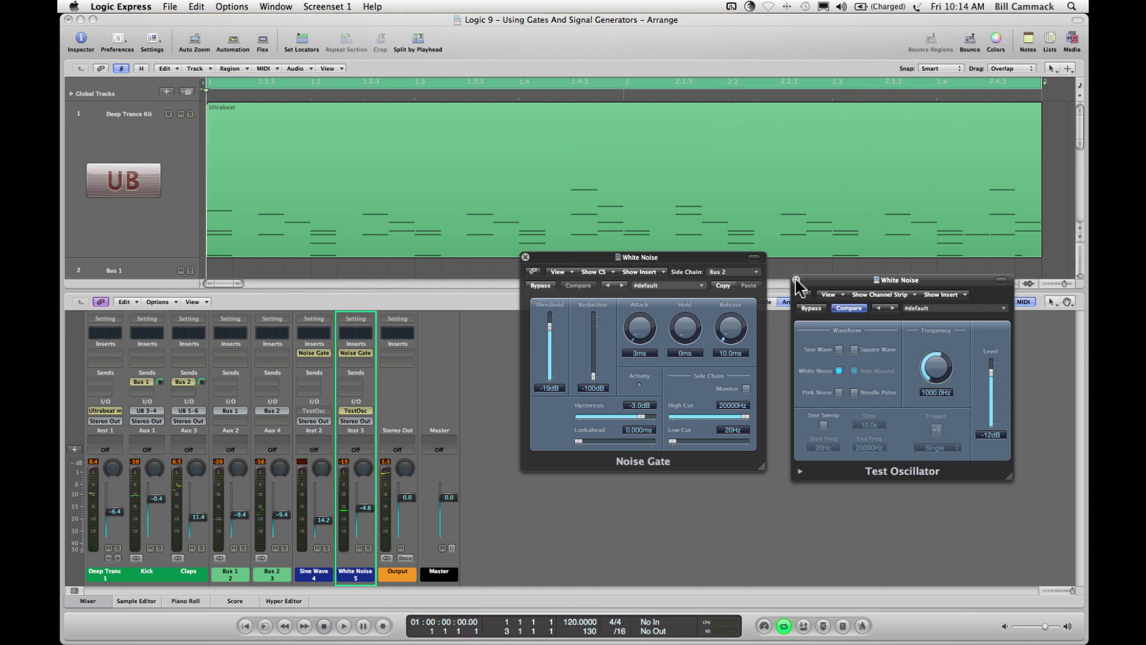
# Step: Close the Test Oscillator and Noise Gate windows, solo Kick, and start playback
pyautogui.click(795, 279)
pyautogui.click(525, 258)
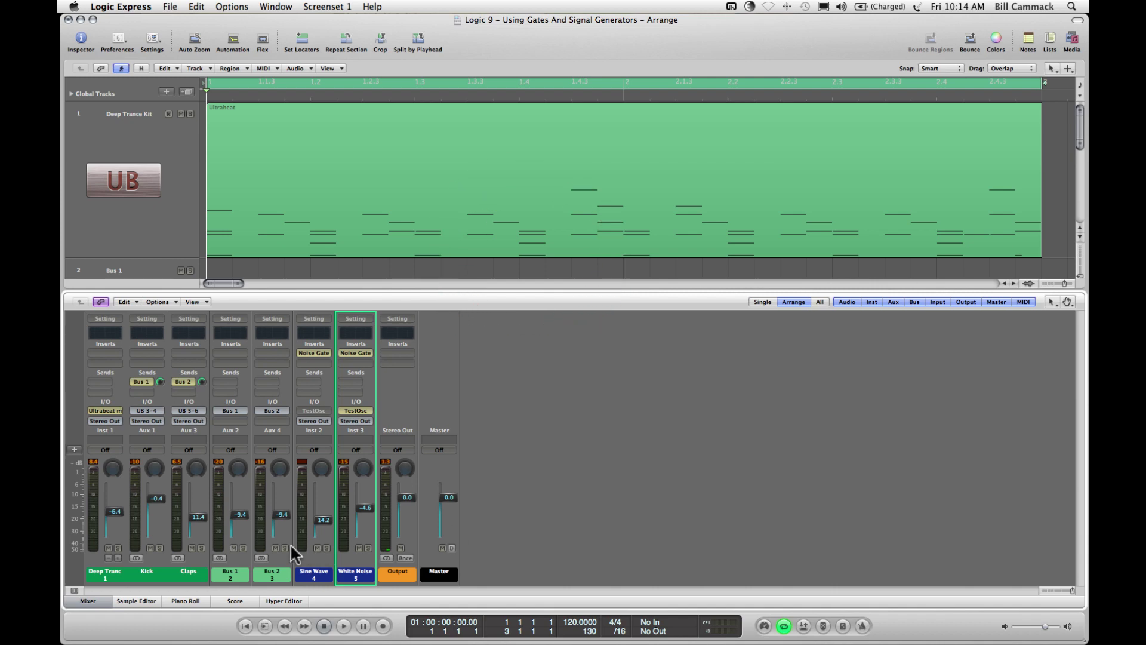
pyautogui.click(160, 548)
pyautogui.press('space')
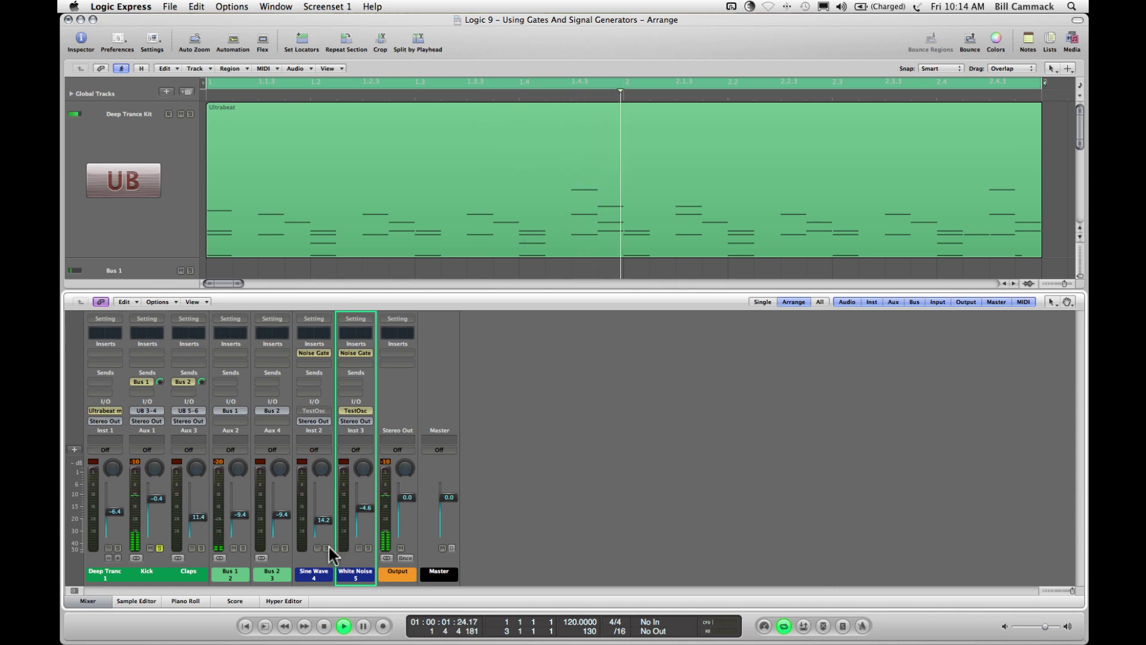
# Step: Activate the Sine Wave channel's Test Oscillator and solo the Sine Wave channel
pyautogui.click(313, 410)
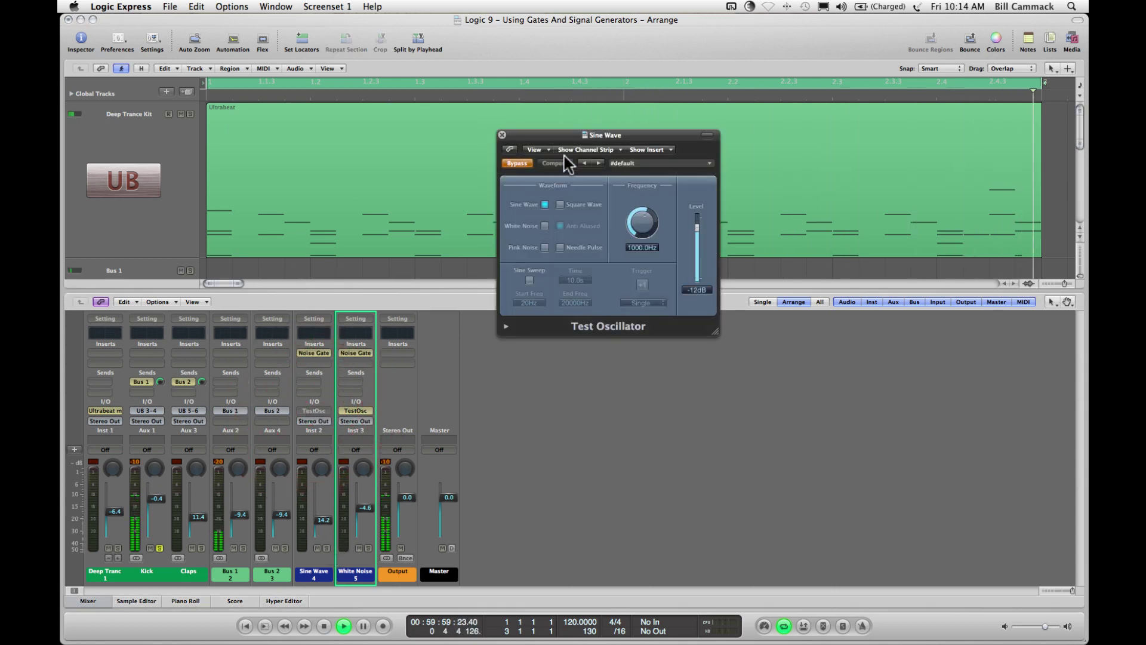
pyautogui.moveTo(557, 140); pyautogui.dragTo(623, 313)
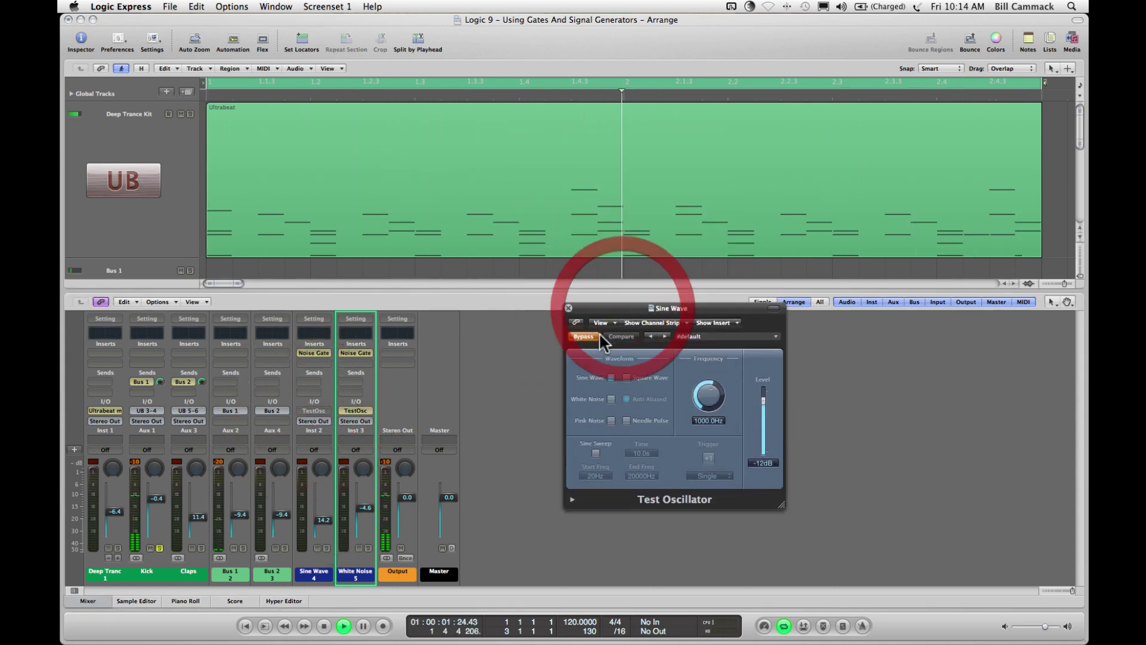
pyautogui.click(583, 336)
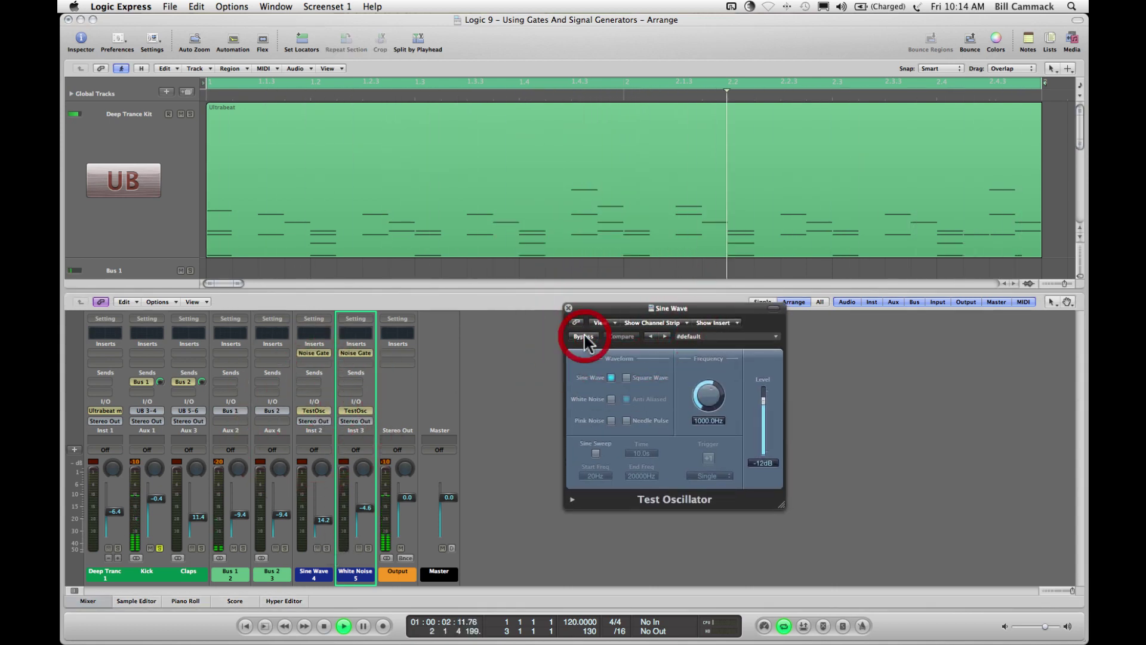
pyautogui.click(327, 548)
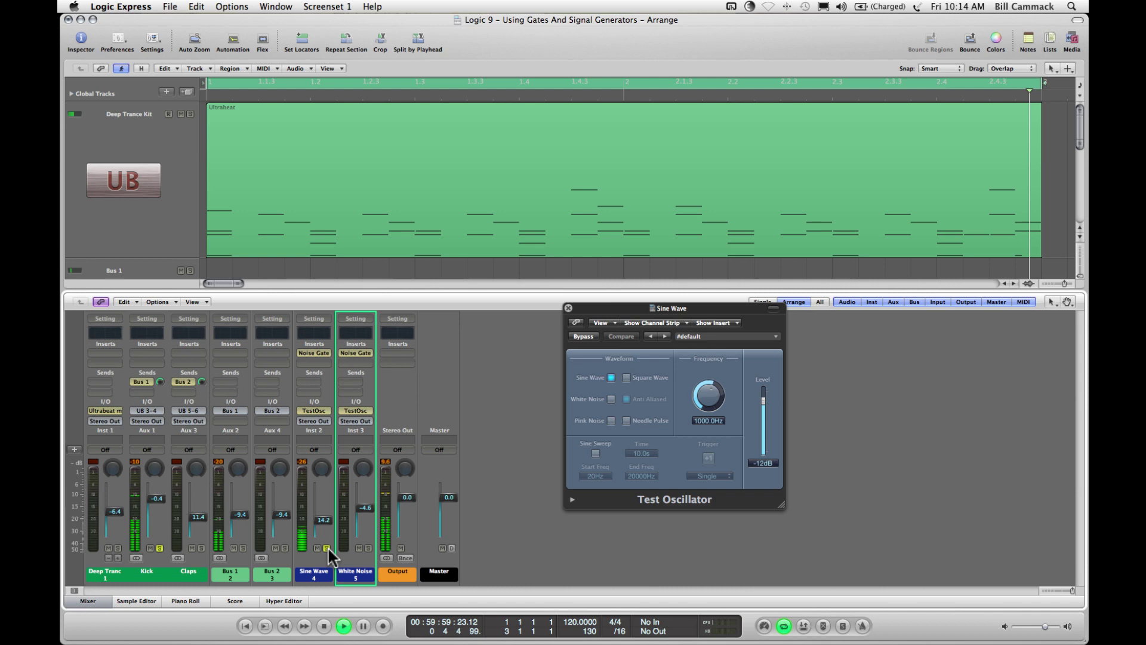
# Step: Audition white noise, pink noise, square and needle pulse, return to sine, then stop
pyautogui.click(610, 399)
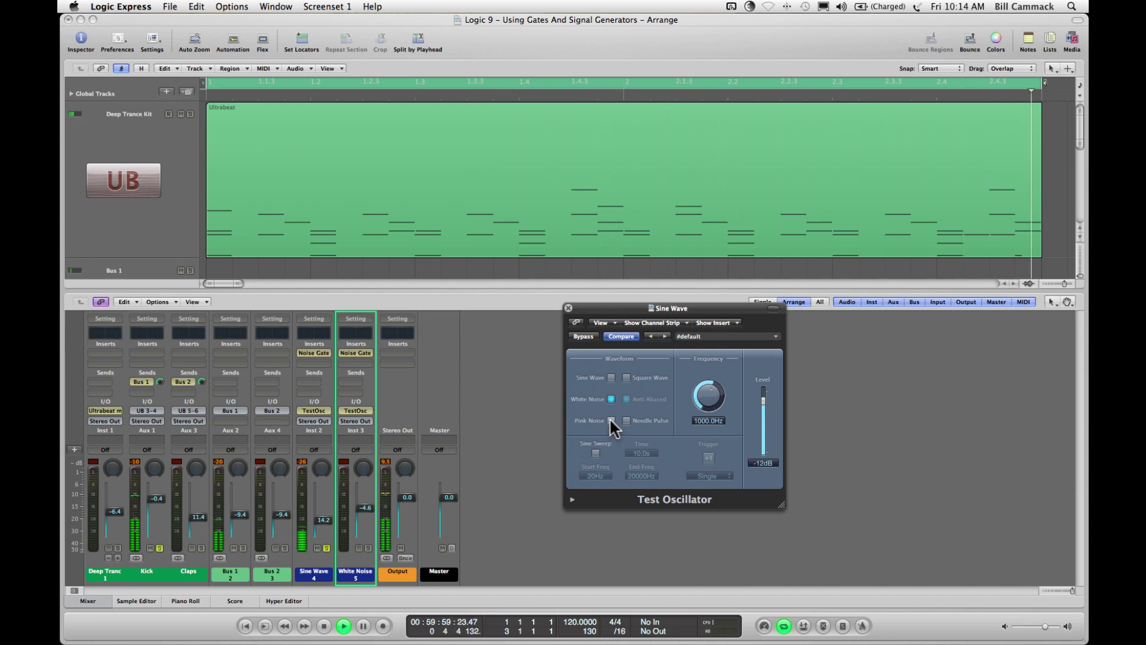
pyautogui.click(611, 420)
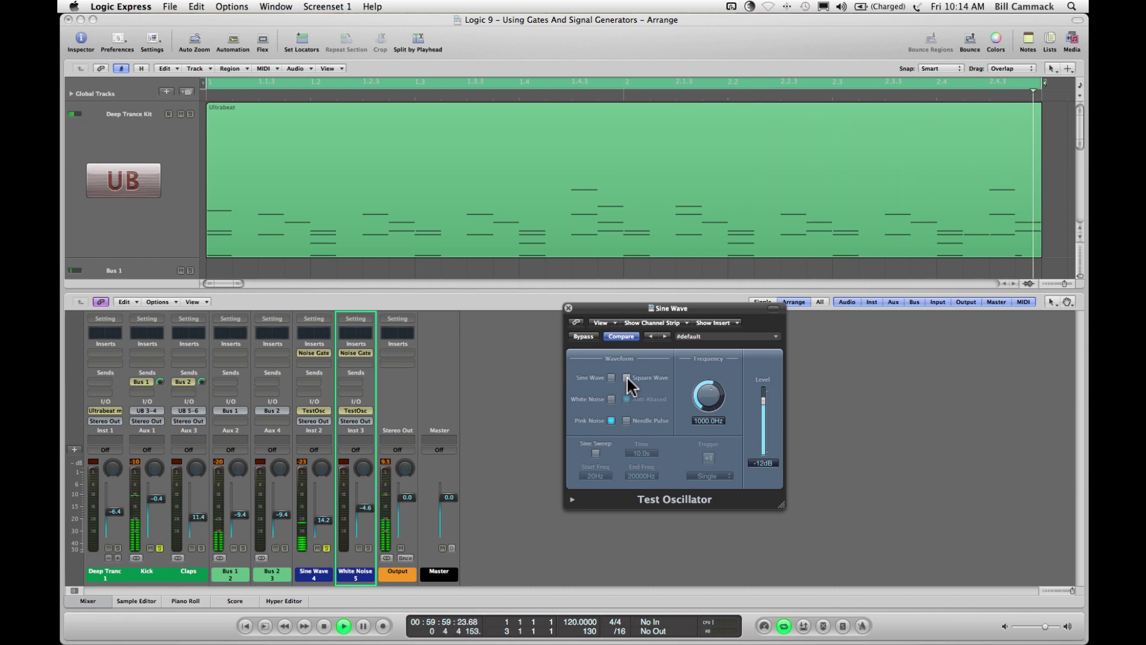
pyautogui.click(625, 376)
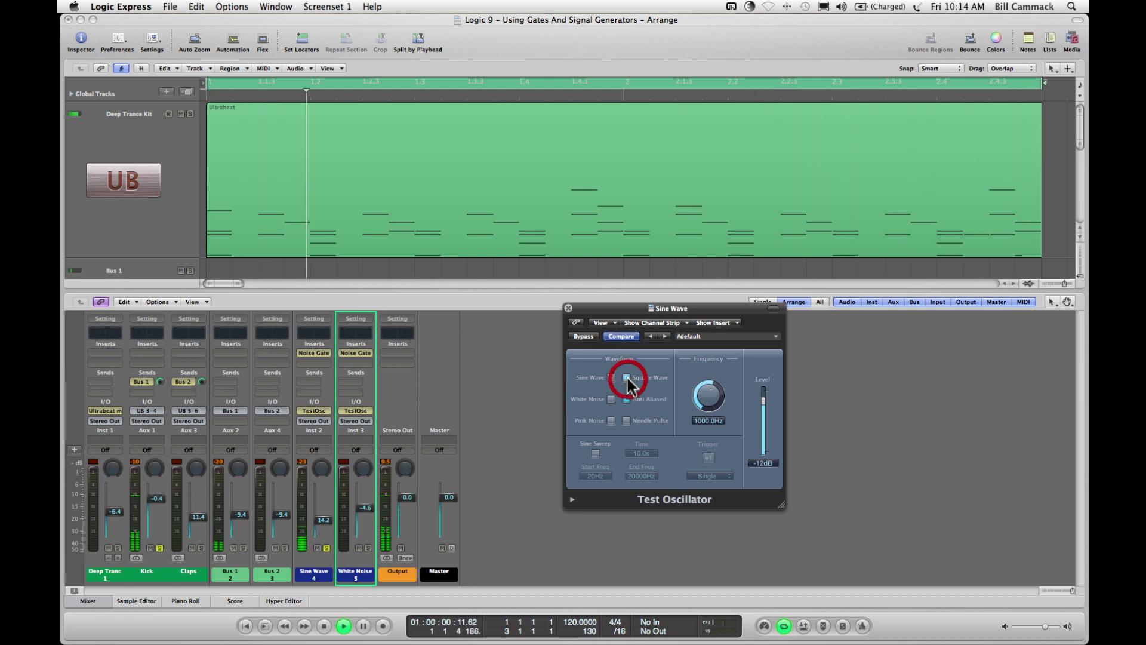
pyautogui.click(626, 420)
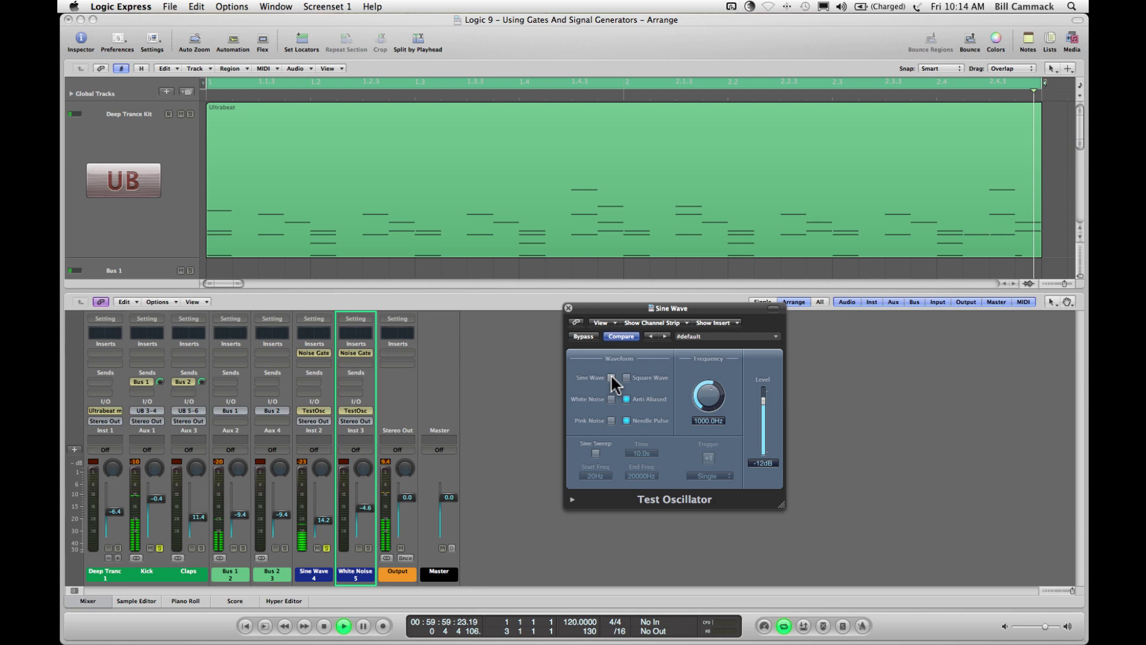
pyautogui.click(611, 377)
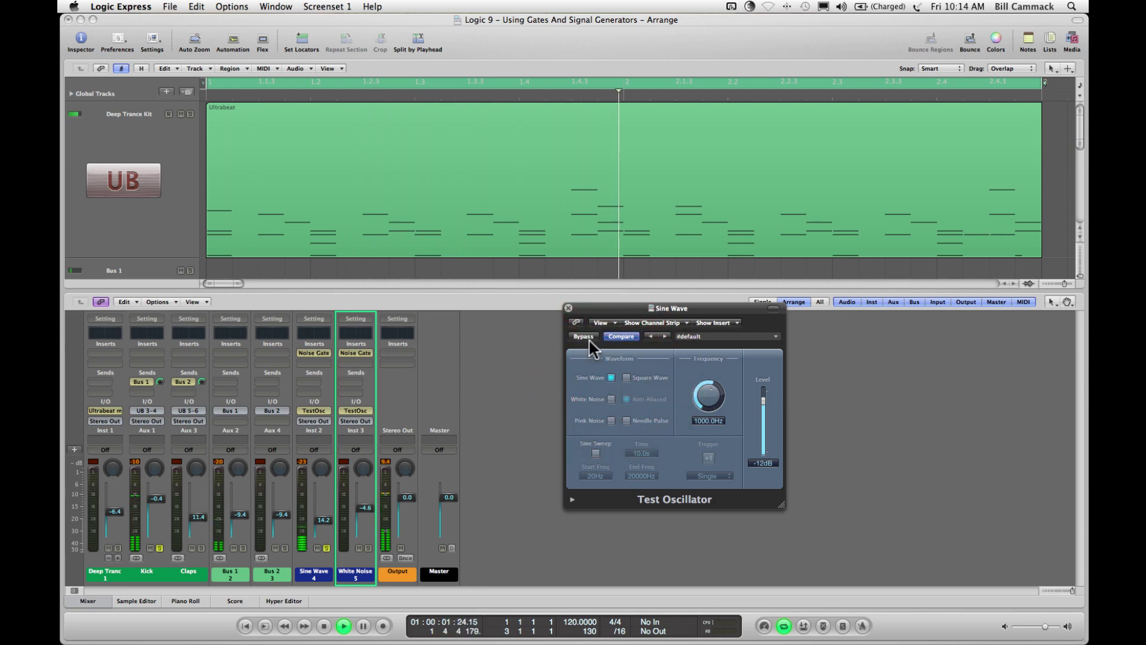
pyautogui.press('space')
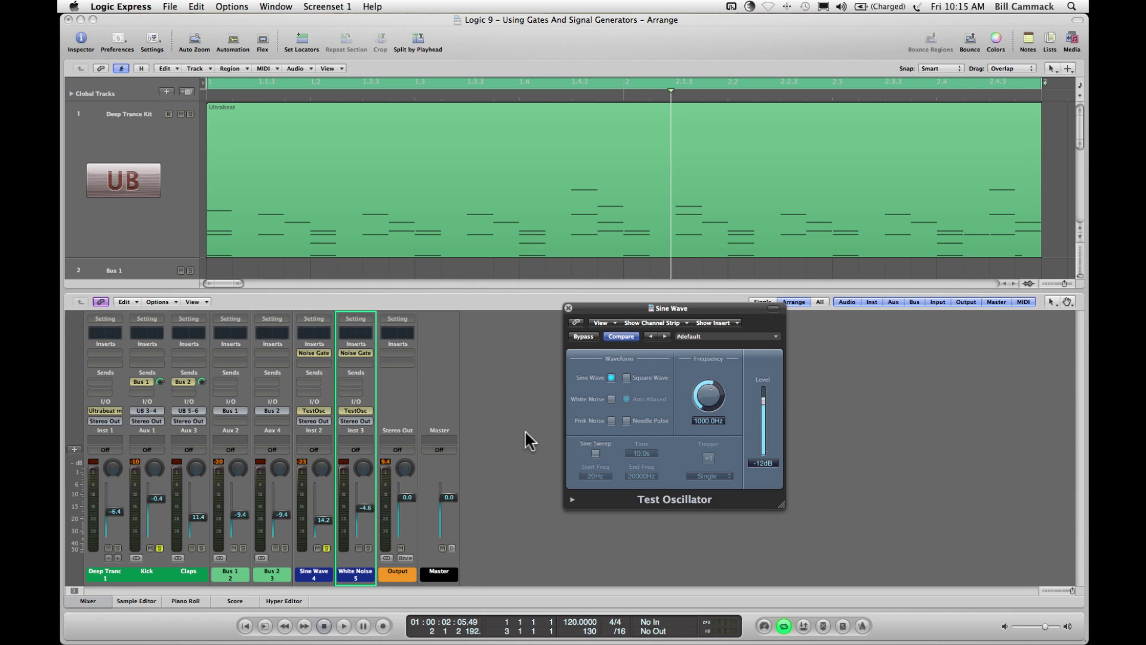
# Step: Set the oscillator frequency to 59.990 Hz and raise the Sine Wave fader to -3.0
pyautogui.press('space')
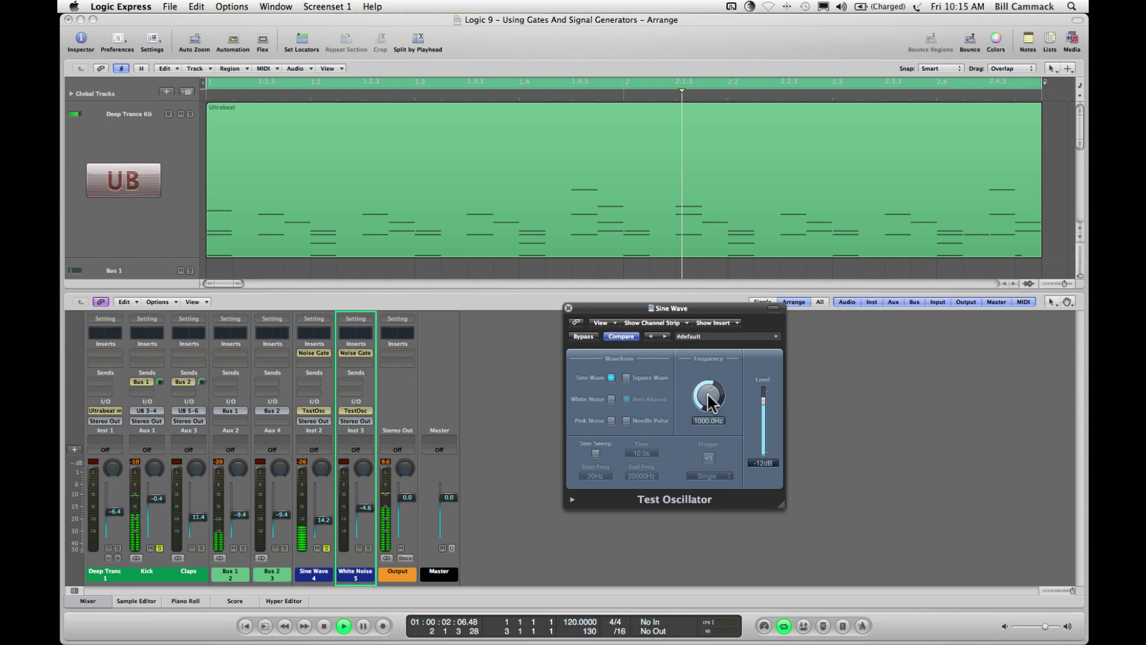
pyautogui.moveTo(710, 404); pyautogui.dragTo(716, 431)
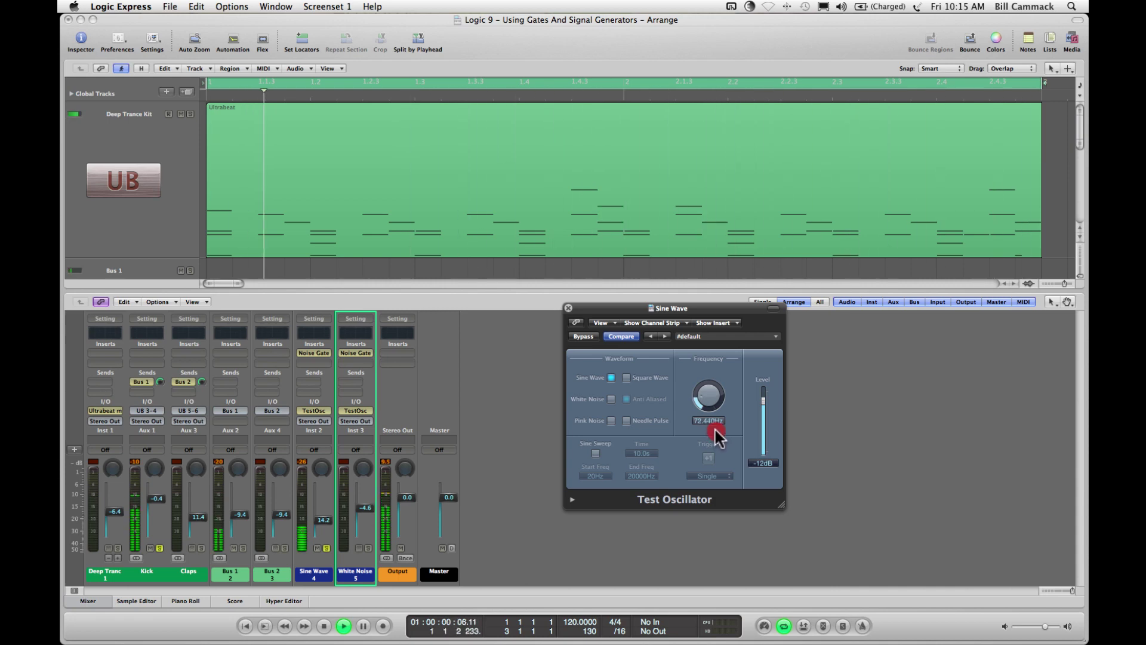
pyautogui.doubleClick(705, 421)
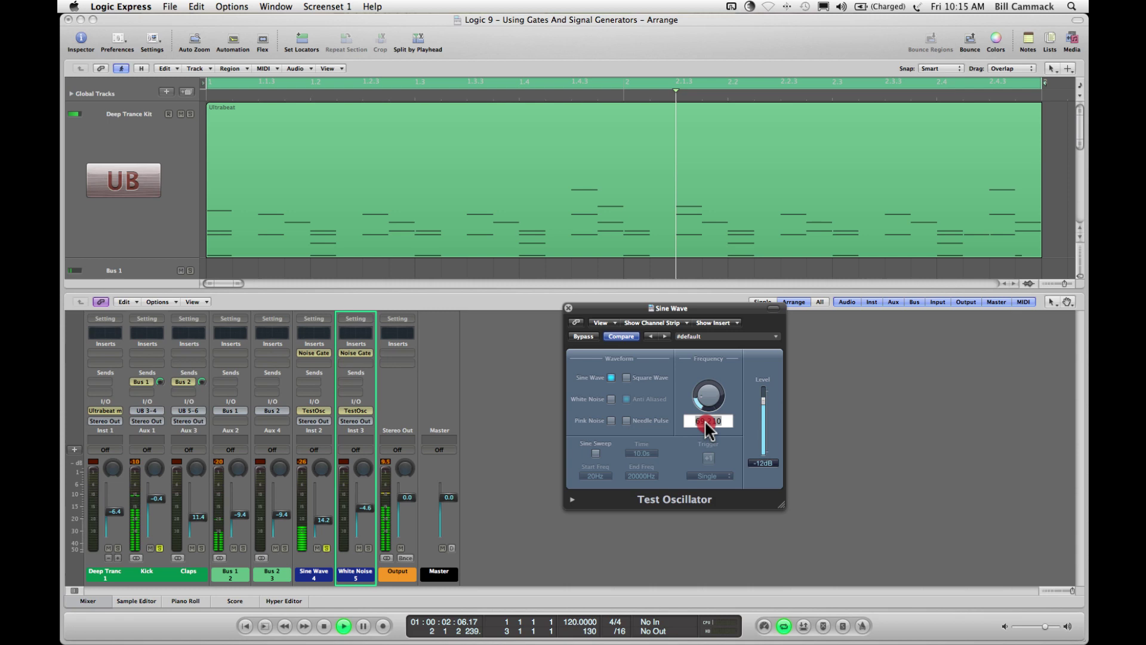
pyautogui.press('Return')
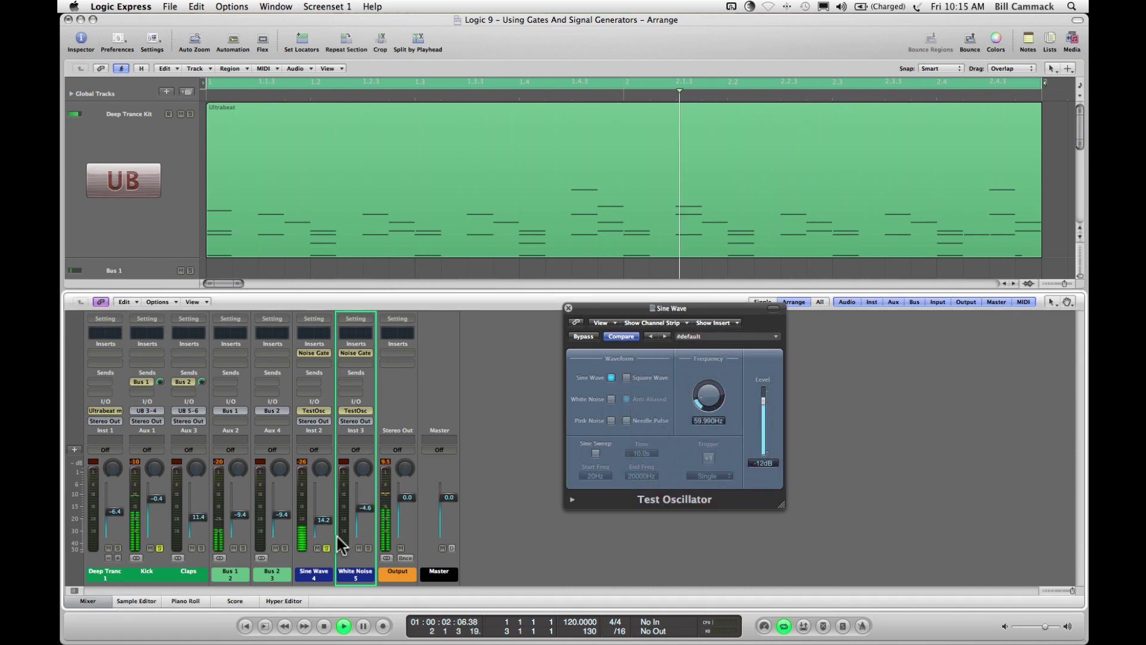
pyautogui.moveTo(323, 519); pyautogui.dragTo(323, 476)
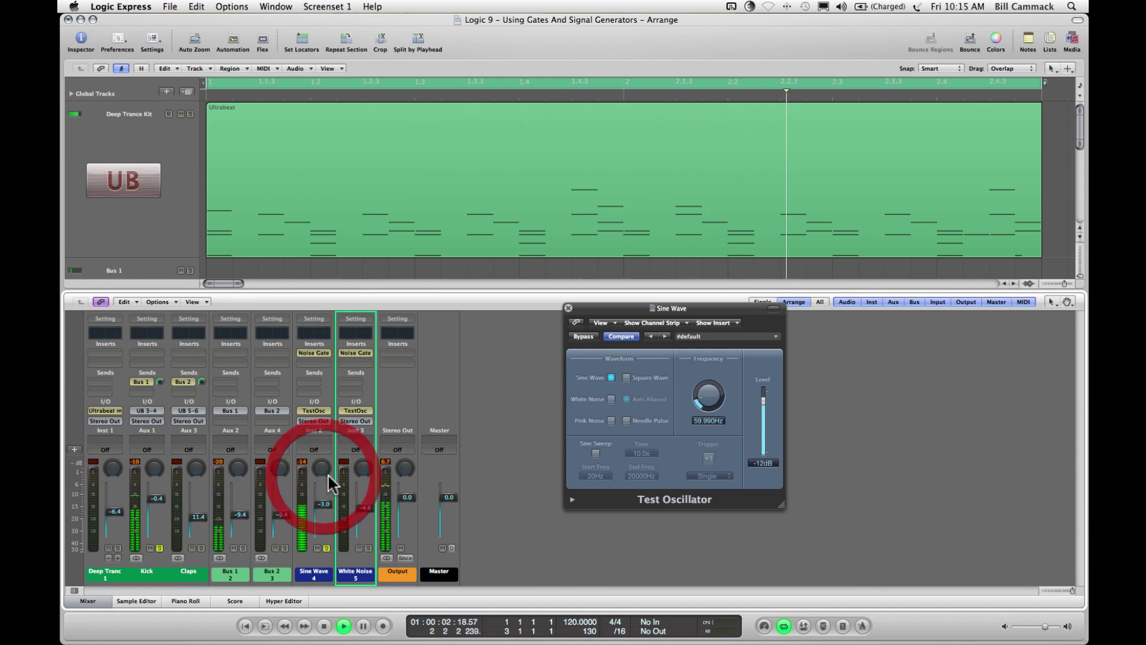
# Step: Compare the sine oscillator bypassed and active twice, leaving it active
pyautogui.click(585, 336)
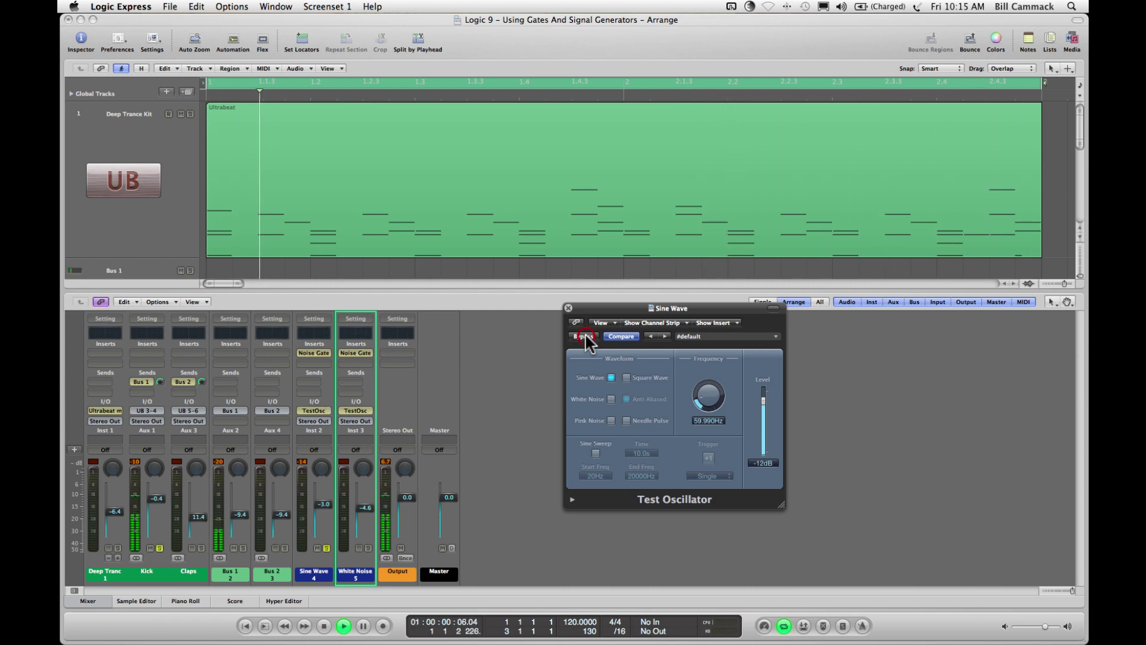
pyautogui.click(583, 336)
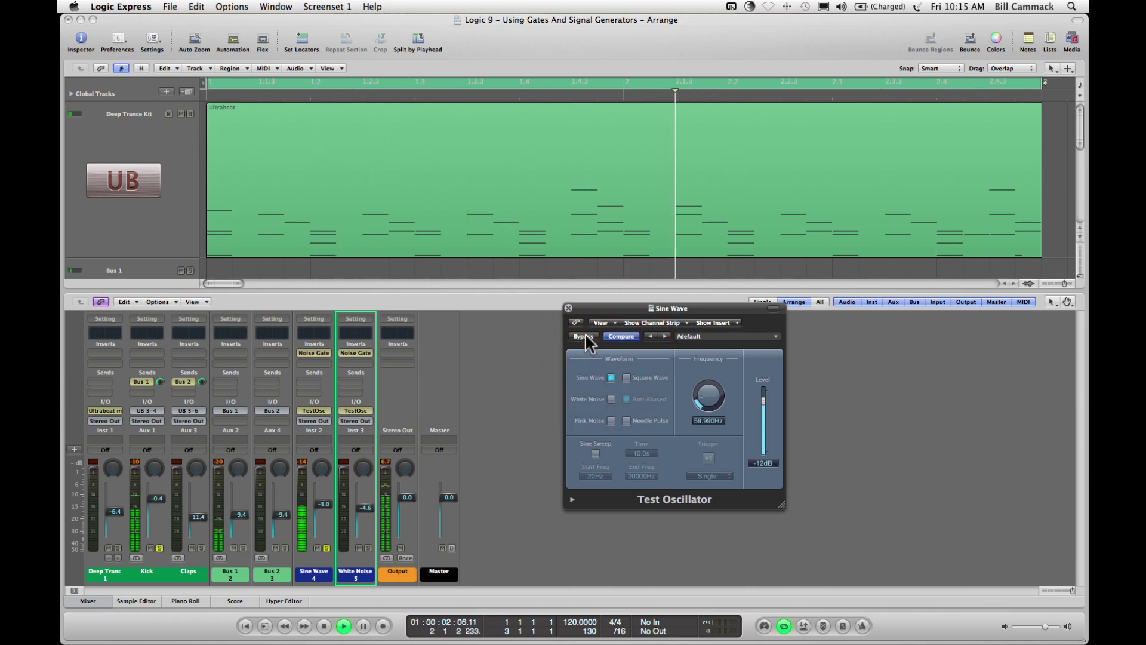
pyautogui.click(585, 336)
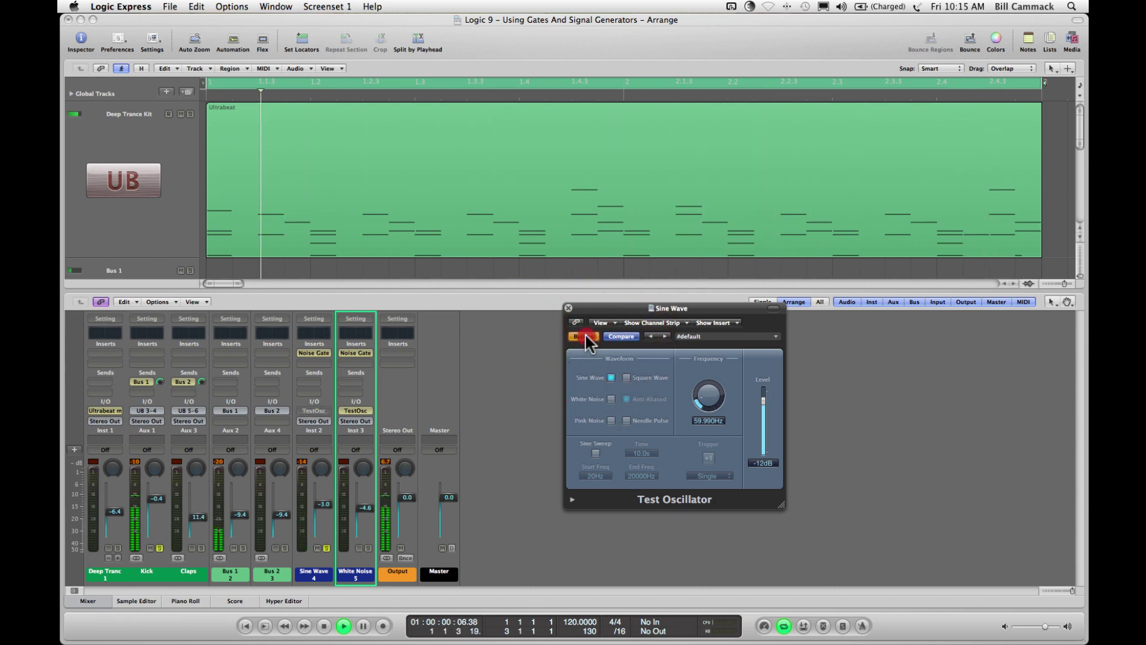
pyautogui.click(584, 337)
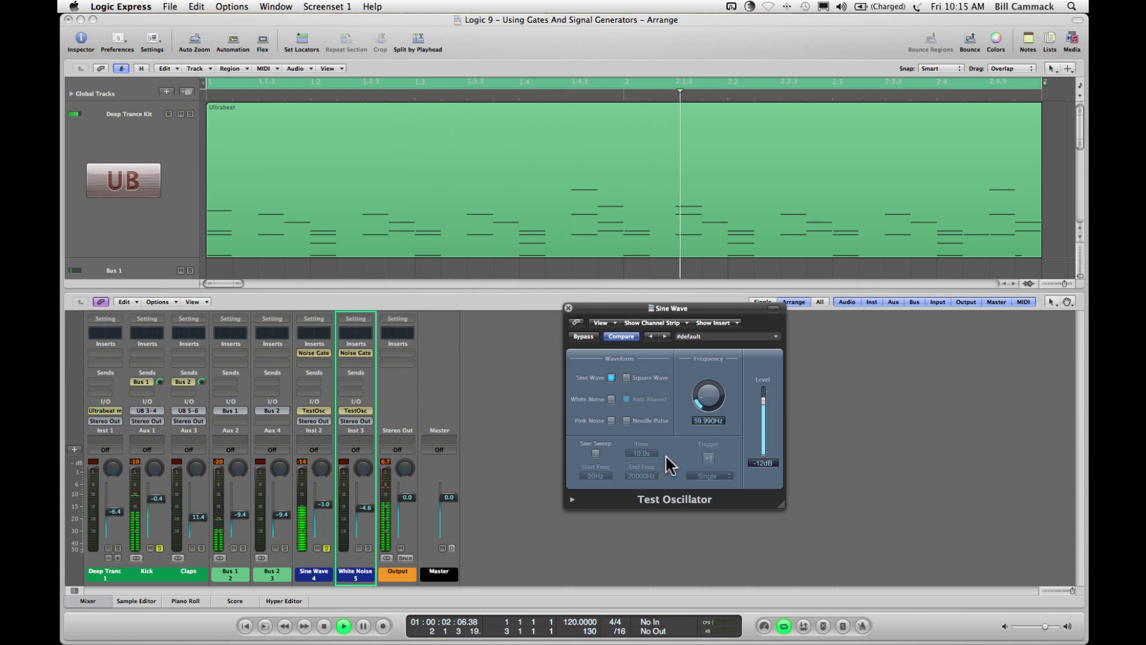
# Step: Set the sine oscillator to 120 Hz, lower the Sine Wave and White Noise faders, and unsolo
pyautogui.doubleClick(708, 419)
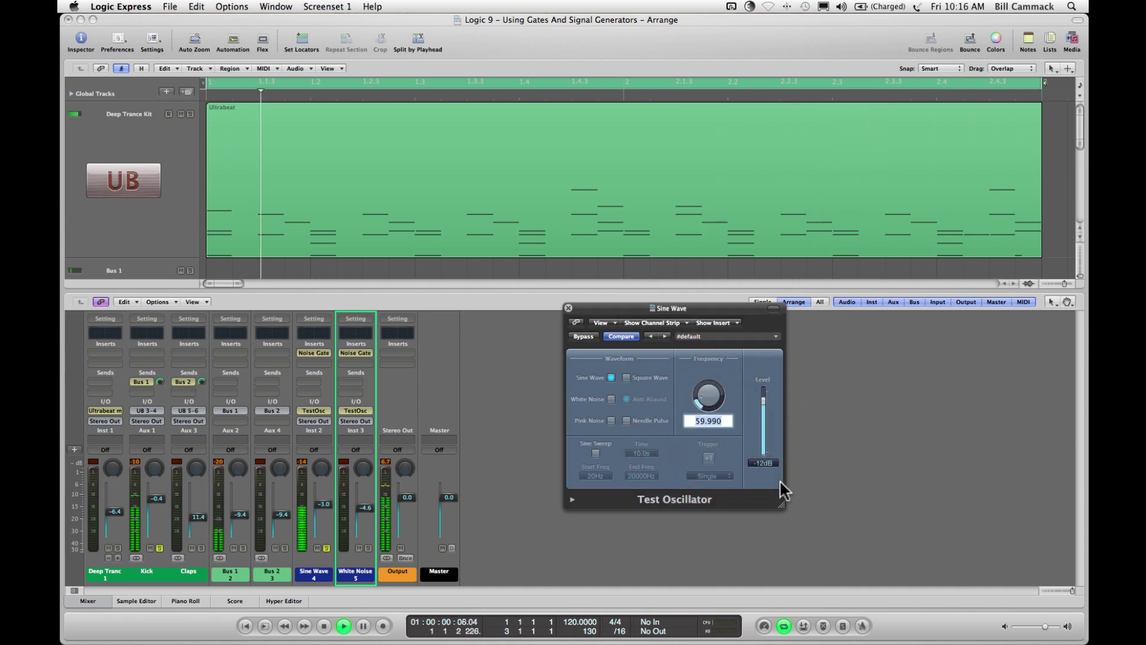
pyautogui.write('120')
pyautogui.press('Return')
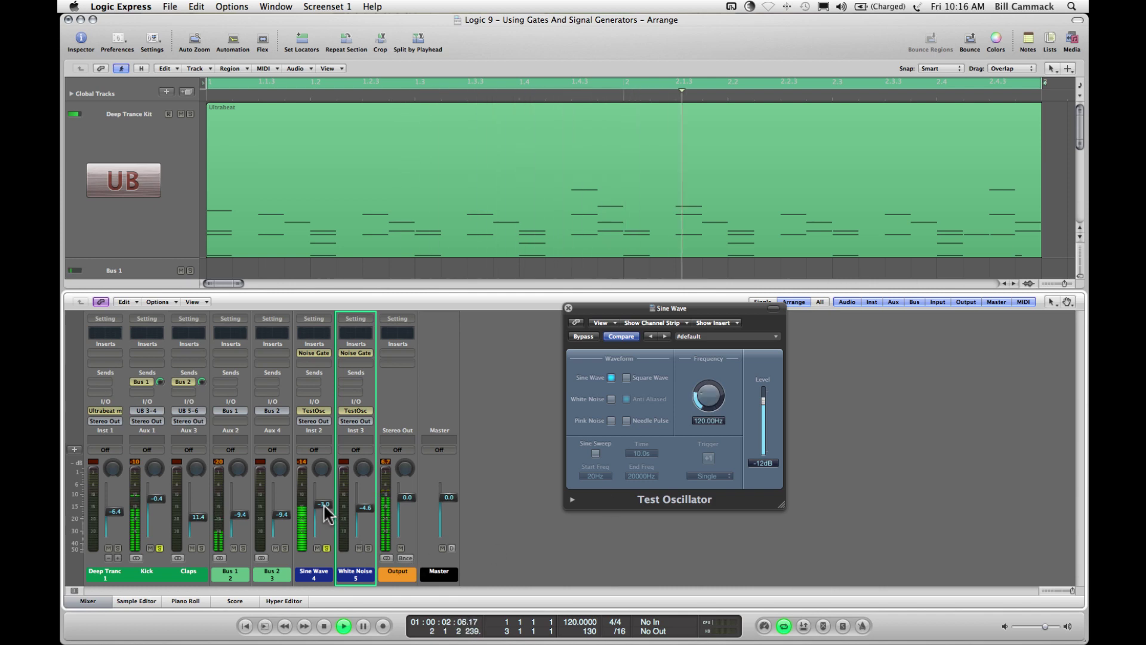
pyautogui.moveTo(329, 533); pyautogui.dragTo(326, 555)
pyautogui.click(160, 548)
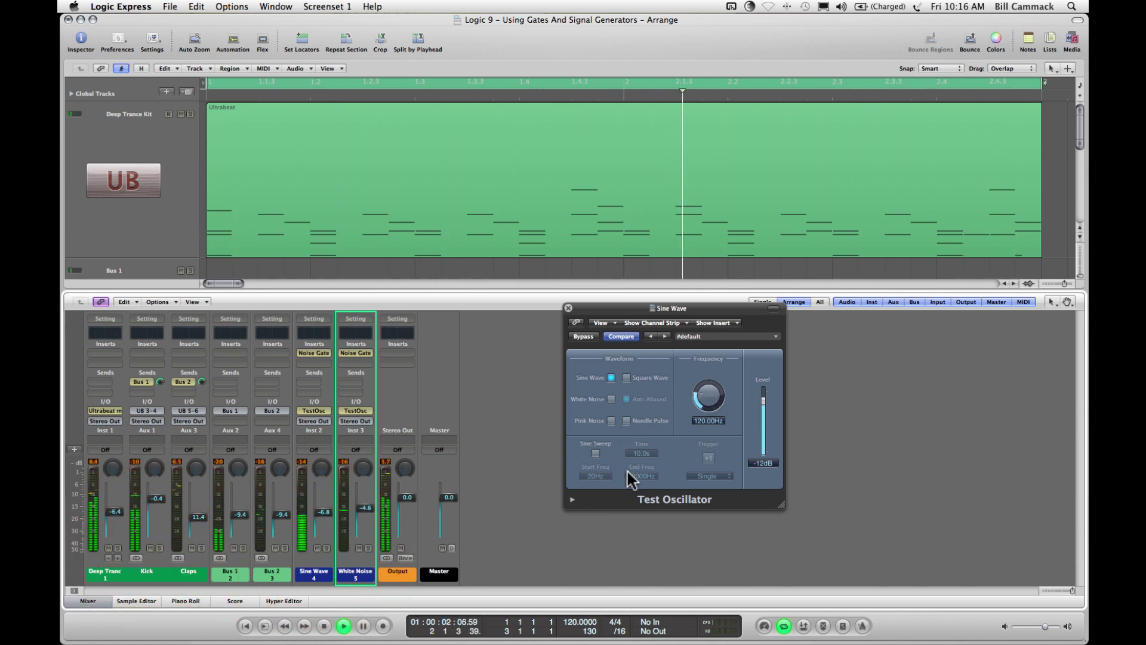
pyautogui.moveTo(362, 515); pyautogui.dragTo(321, 507)
# Step: Raise the sine frequency to 240 Hz and pull the Sine Wave fader further down
pyautogui.doubleClick(706, 420)
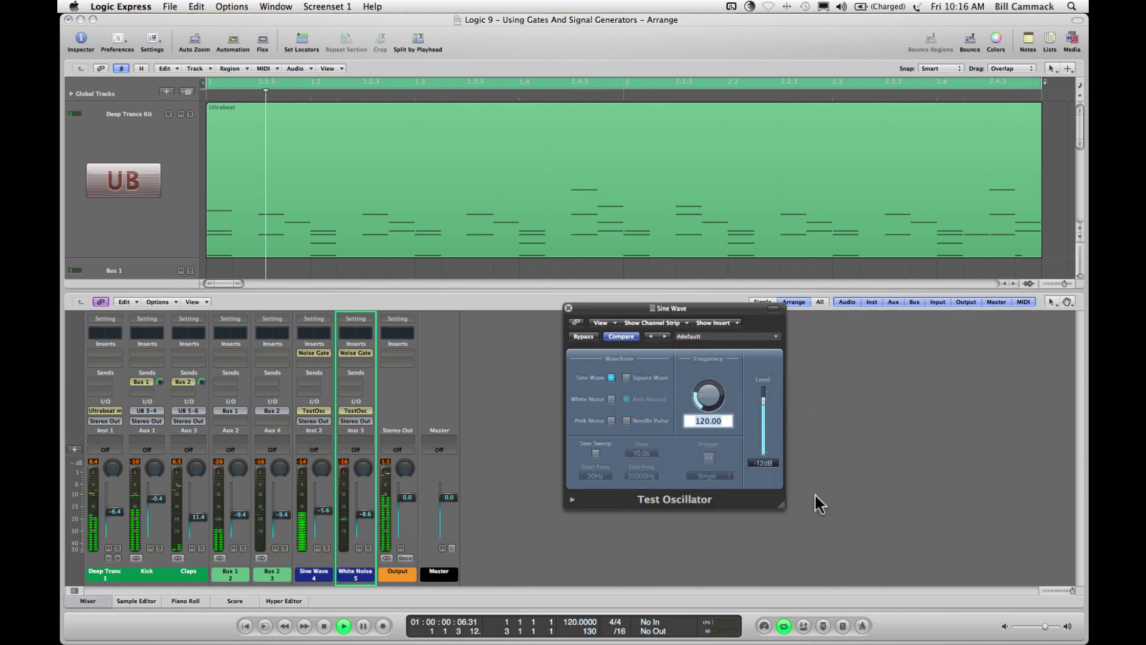
pyautogui.write('240')
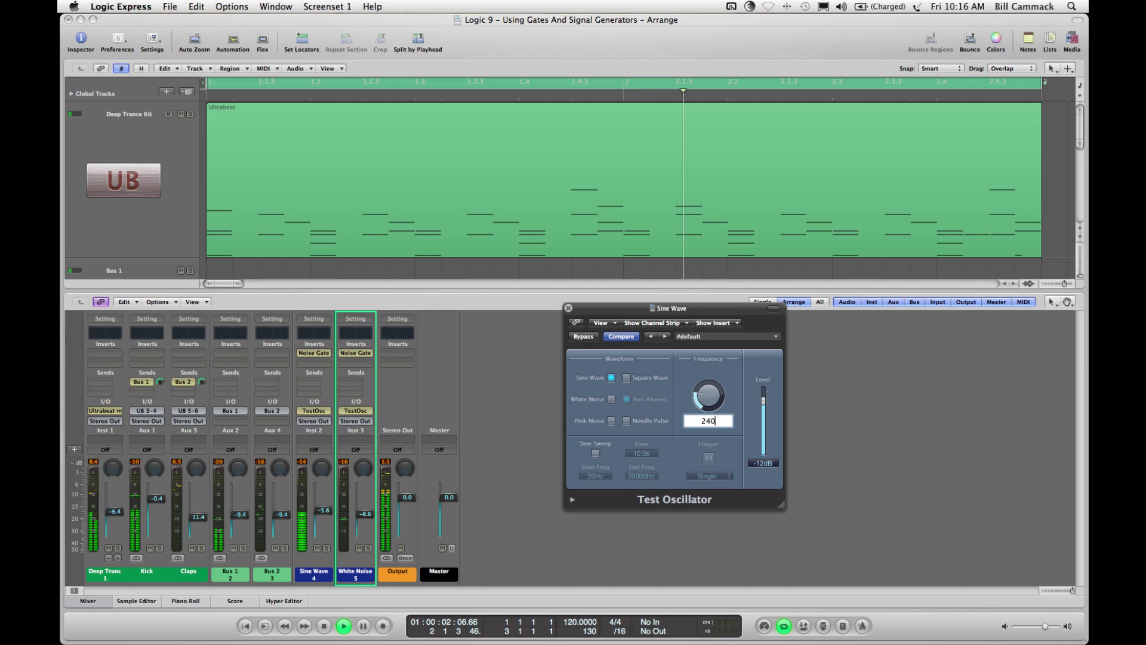
pyautogui.press('Return')
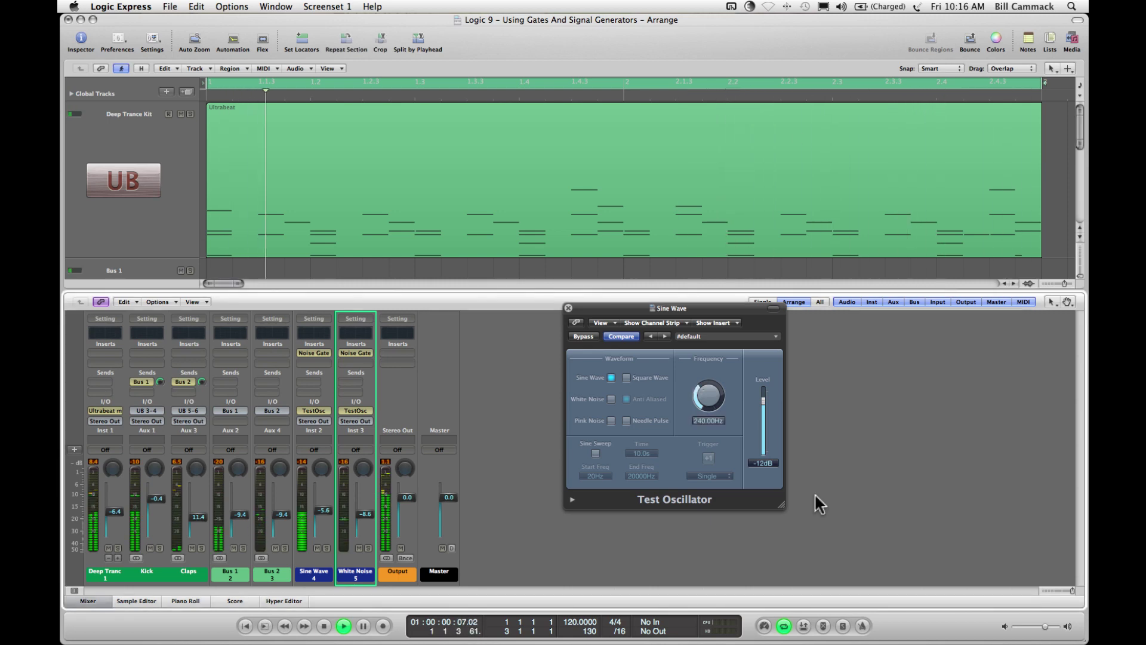
pyautogui.moveTo(326, 512); pyautogui.dragTo(327, 531)
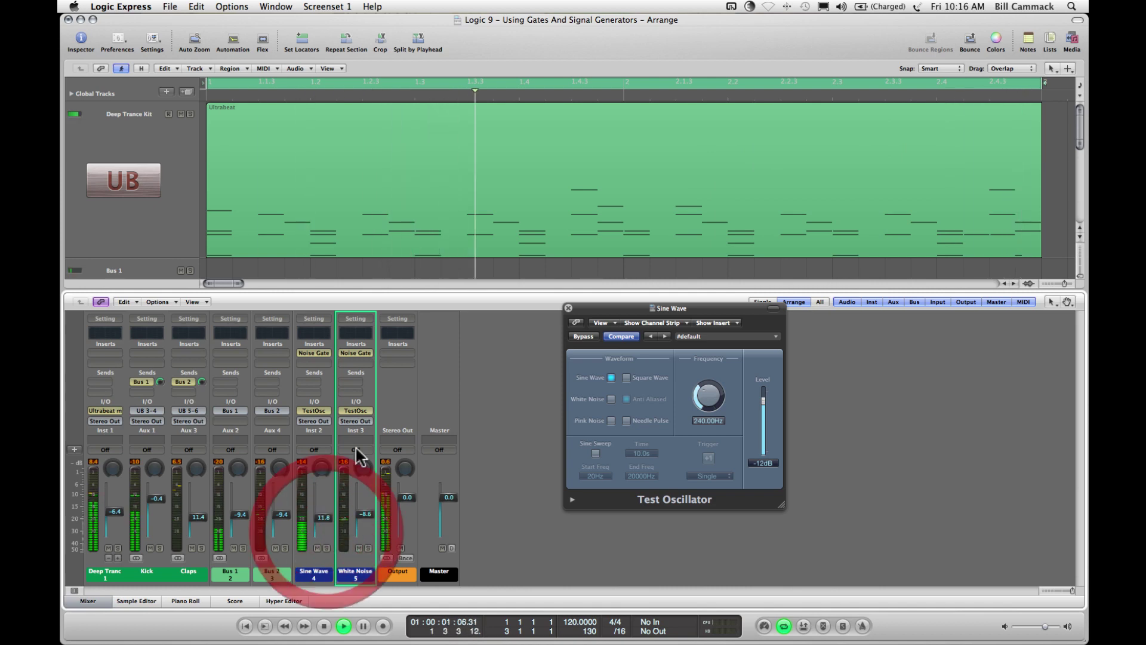
# Step: Switch the White Noise oscillator to pink noise and raise its channel fader
pyautogui.click(357, 411)
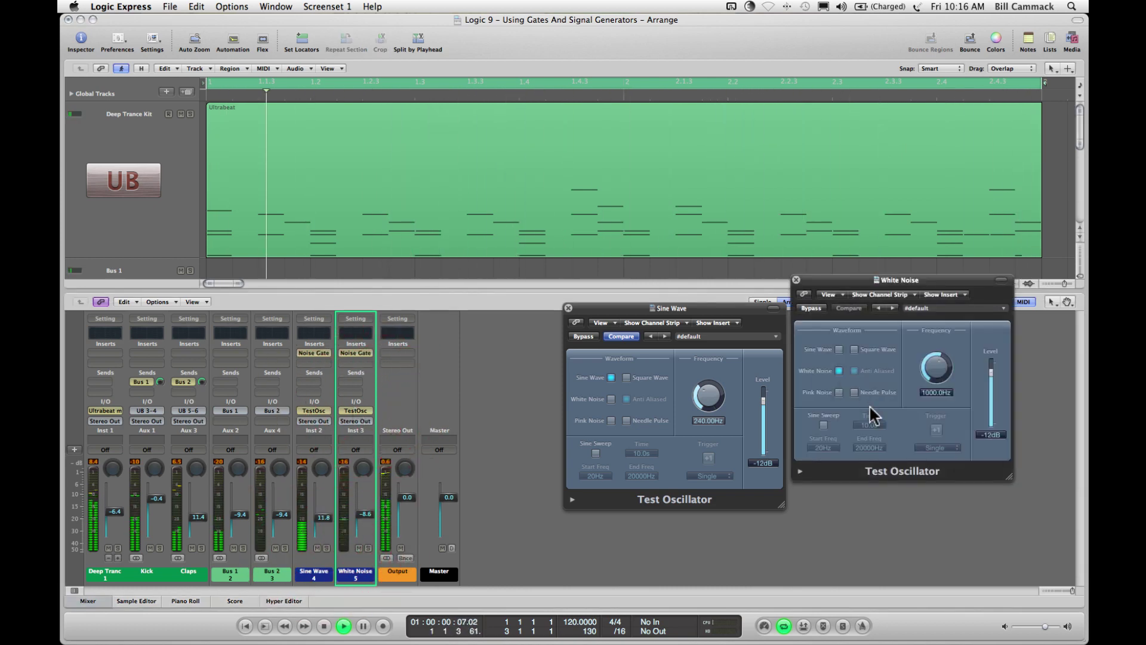
pyautogui.click(840, 393)
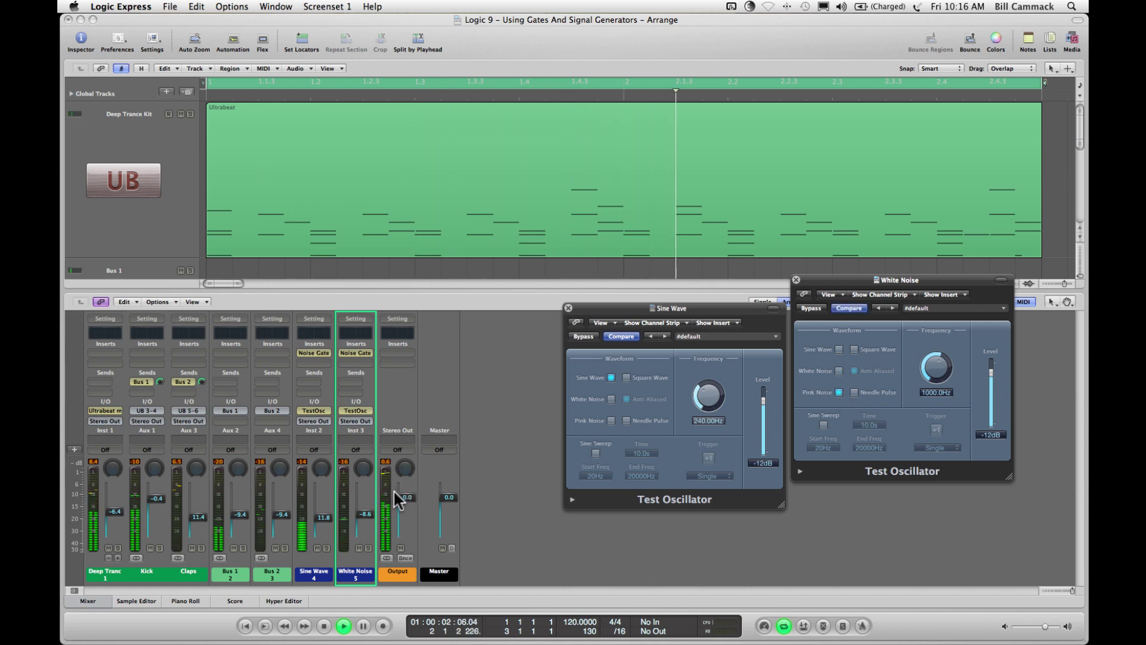
pyautogui.moveTo(366, 515); pyautogui.dragTo(364, 499)
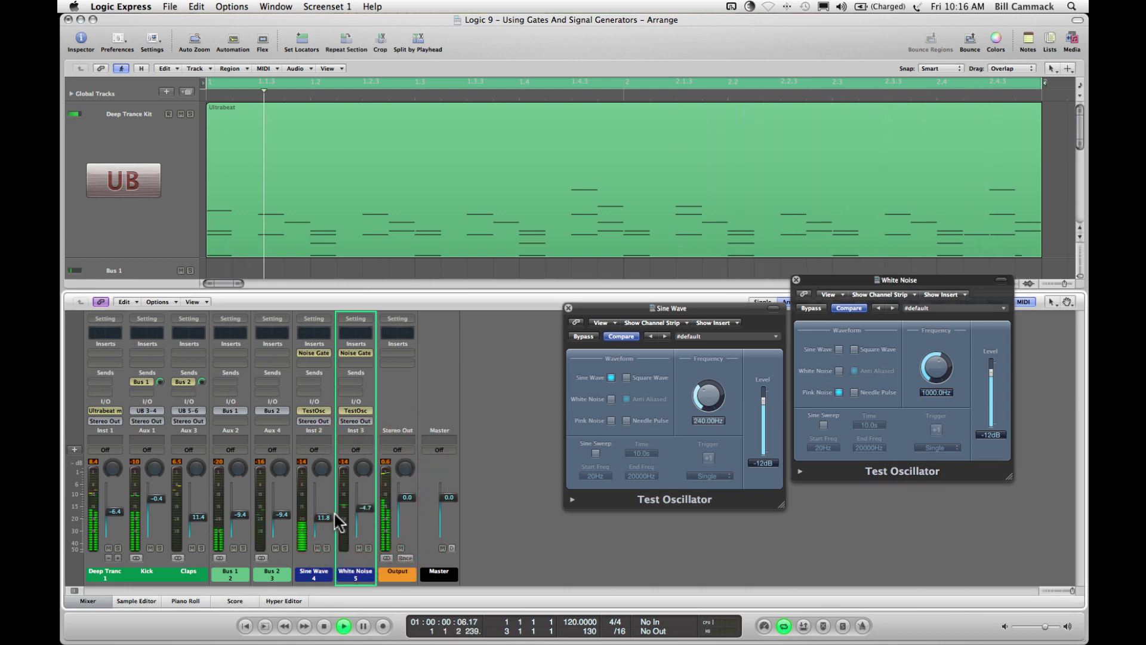
# Step: Set the sine frequency to 480 Hz, trim its fader, then change it to 59.9 Hz
pyautogui.doubleClick(708, 420)
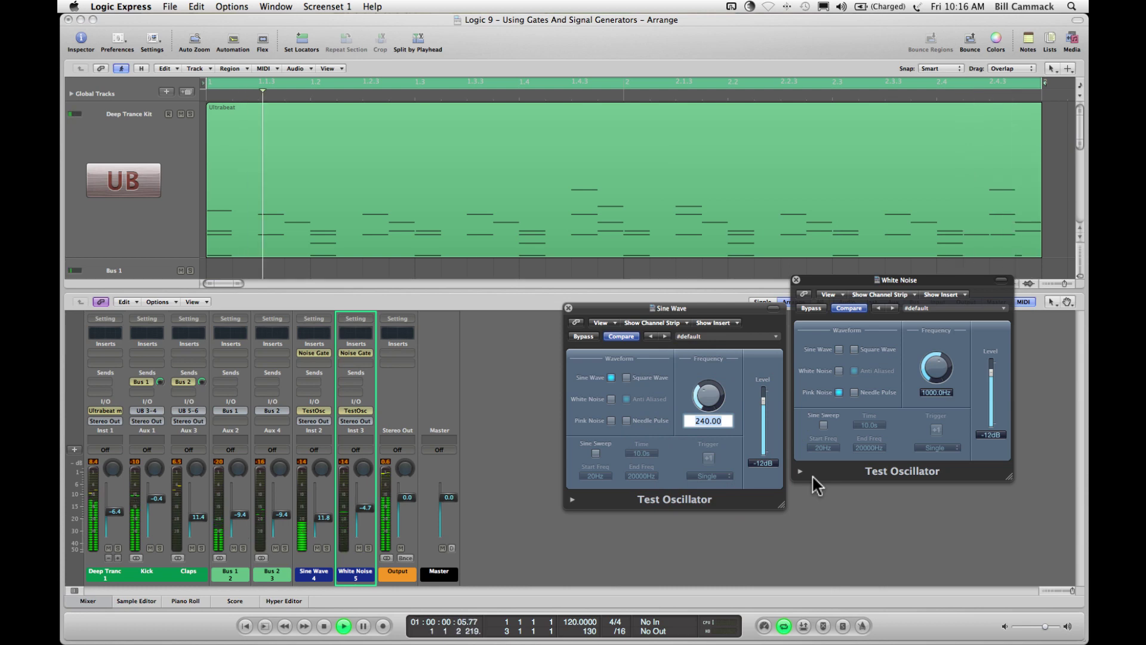
pyautogui.write('480')
pyautogui.press('Return')
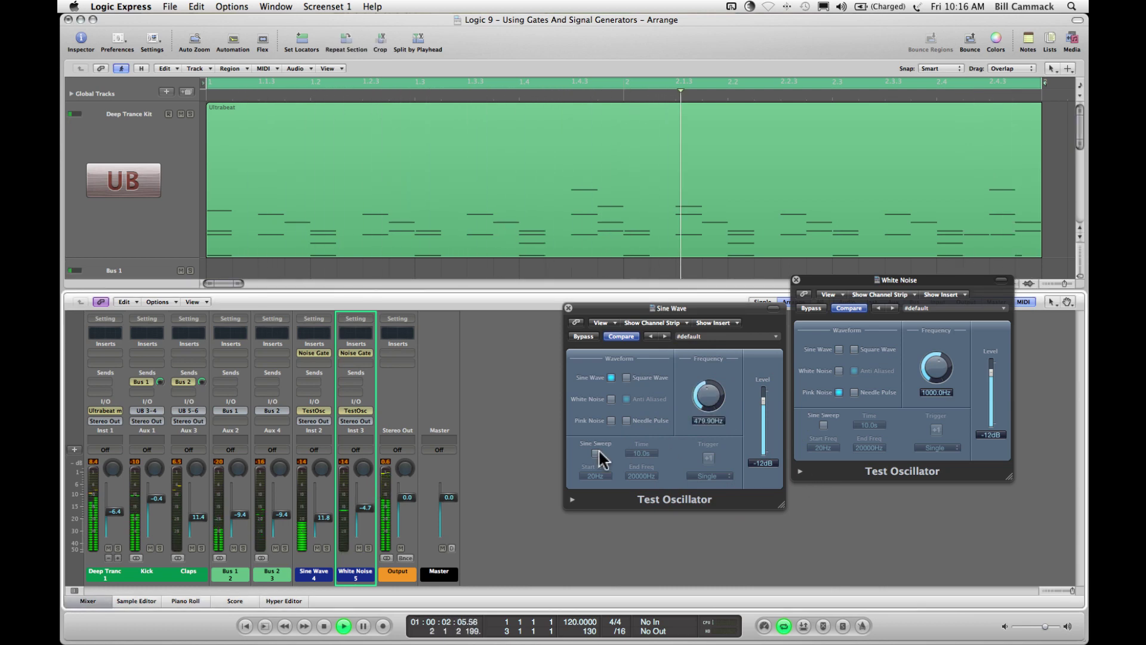
pyautogui.moveTo(325, 529); pyautogui.dragTo(326, 536)
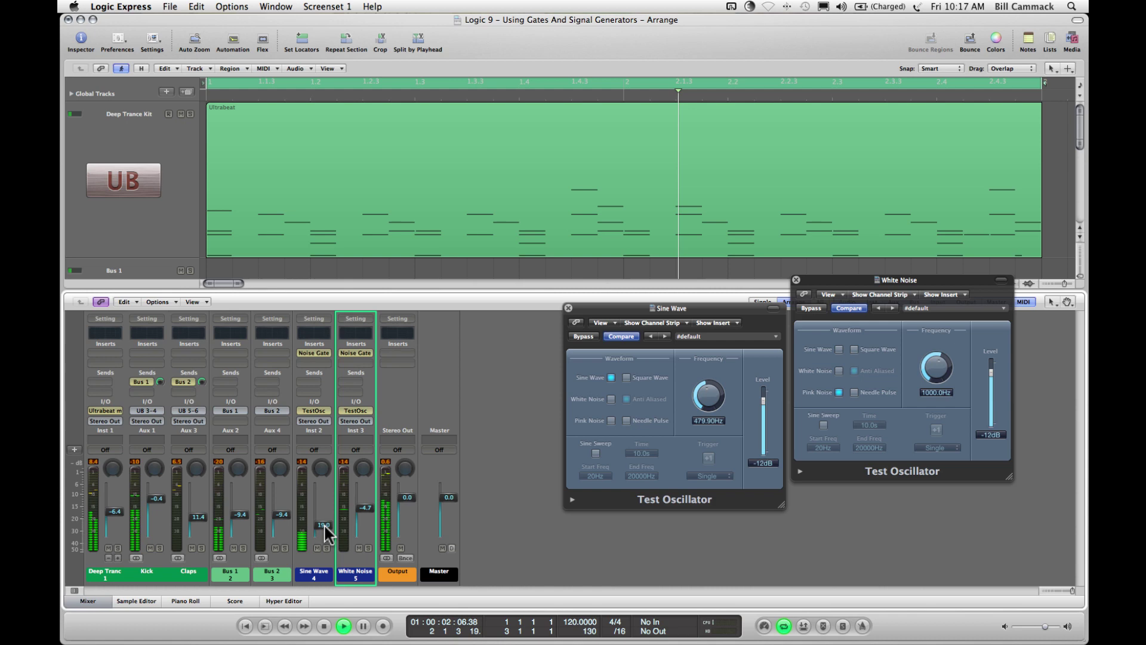
pyautogui.moveTo(327, 533); pyautogui.dragTo(325, 517)
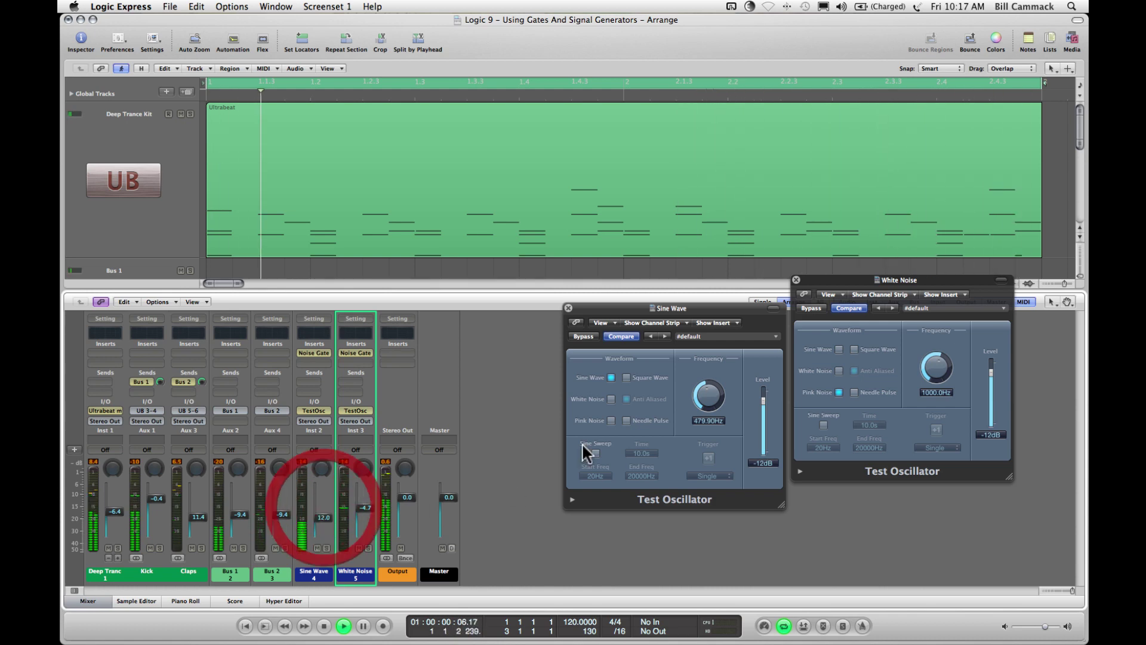
pyautogui.doubleClick(707, 421)
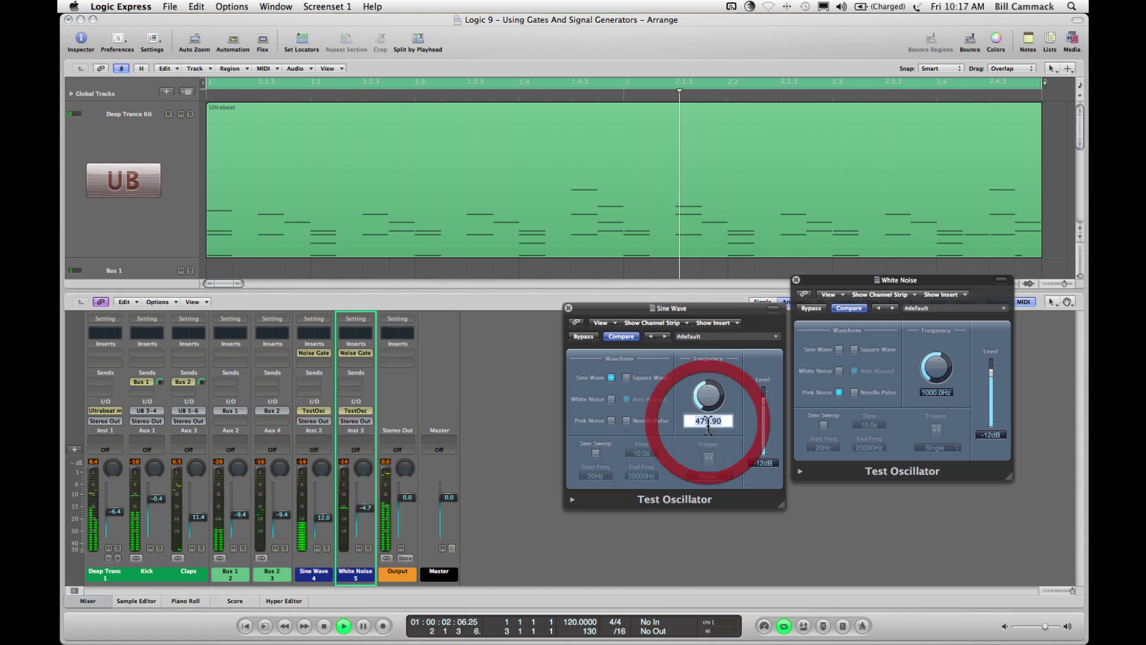
pyautogui.write('59.9')
pyautogui.press('Return')
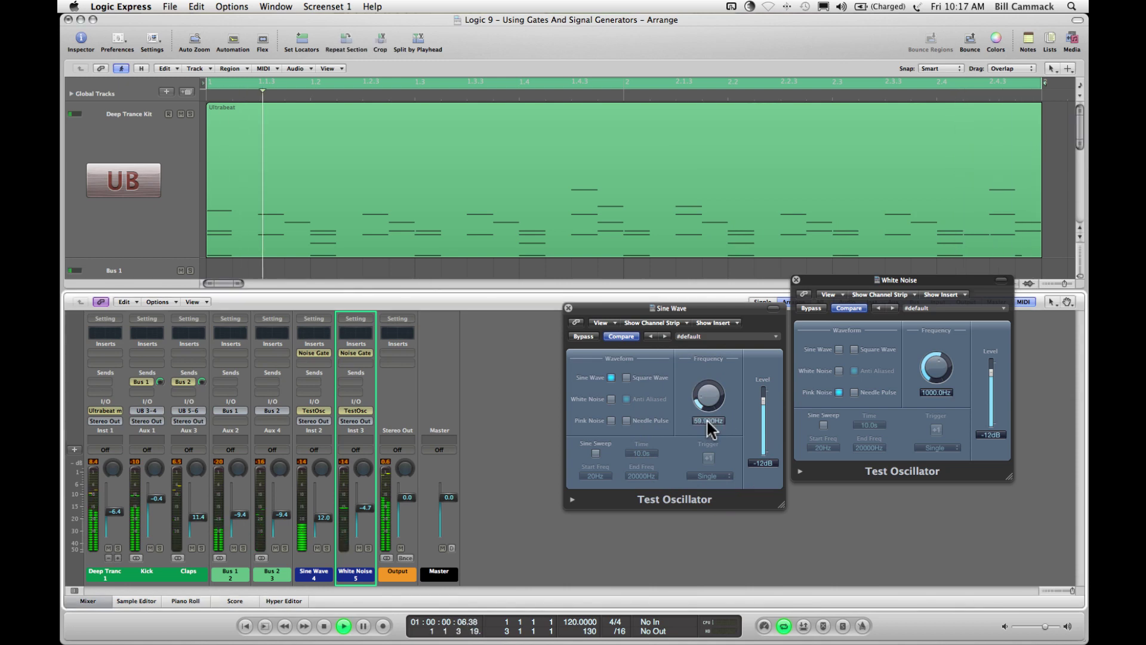
# Step: Raise the Sine Wave fader to -2.8 dB and reopen its Test Oscillator window
pyautogui.click(569, 308)
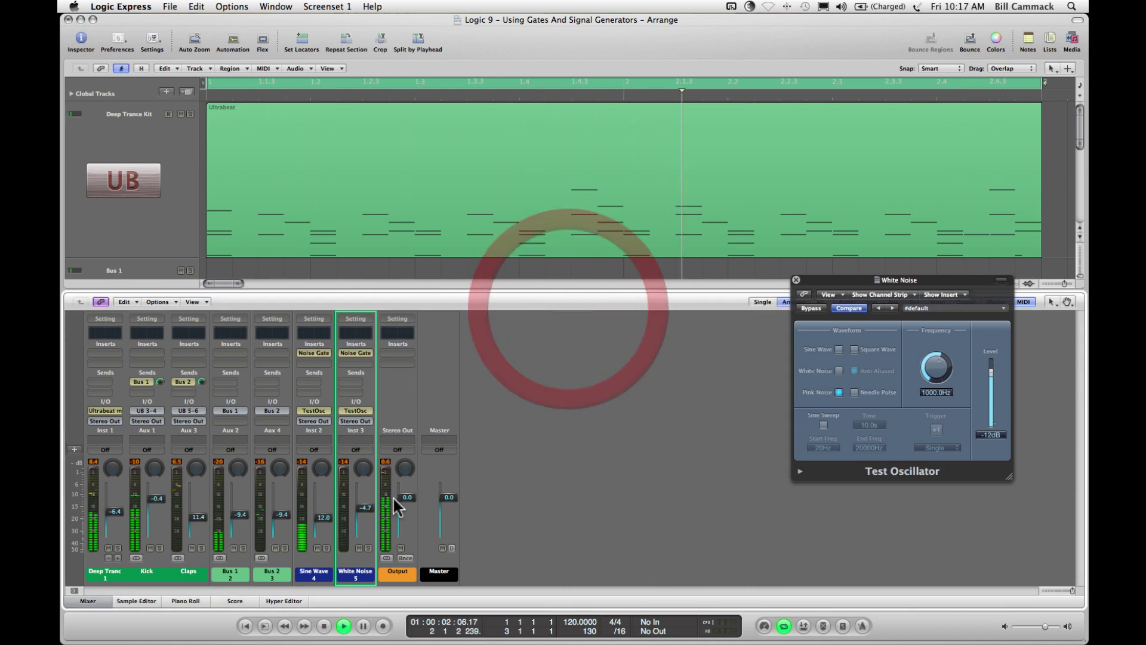
pyautogui.moveTo(325, 514); pyautogui.dragTo(324, 493)
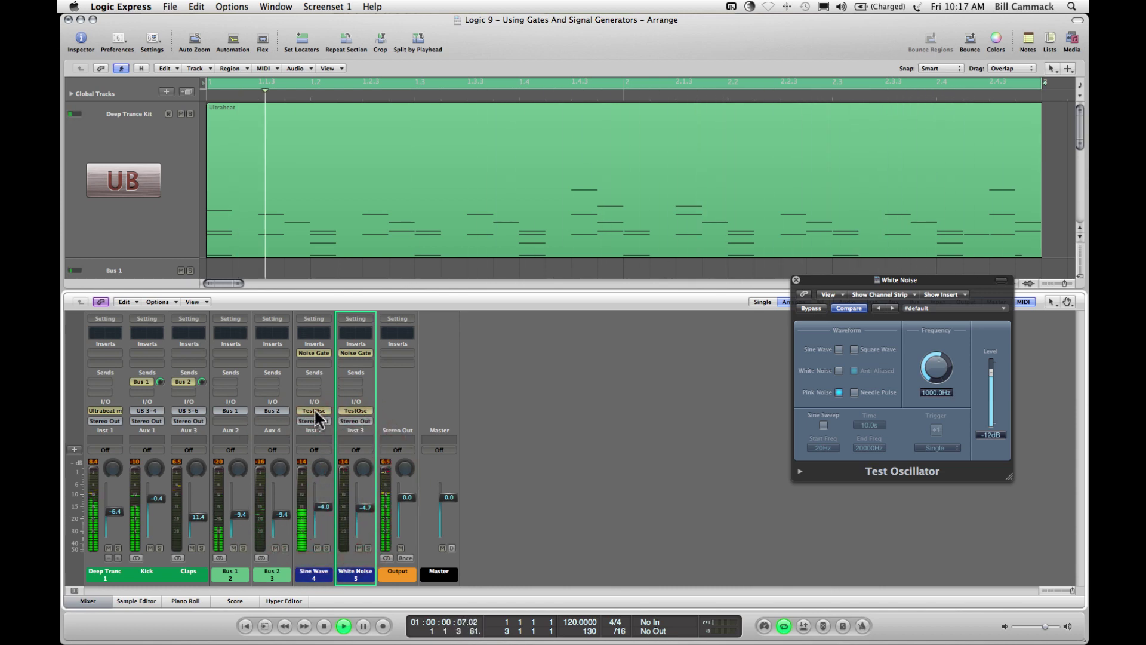
pyautogui.click(314, 409)
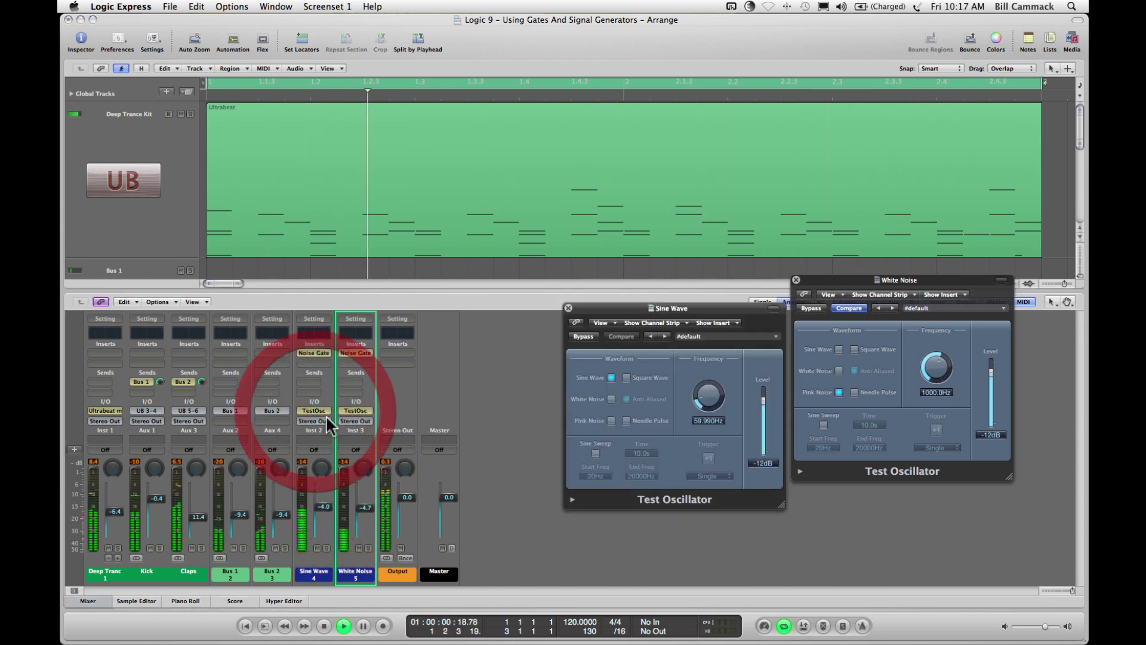
pyautogui.click(322, 505)
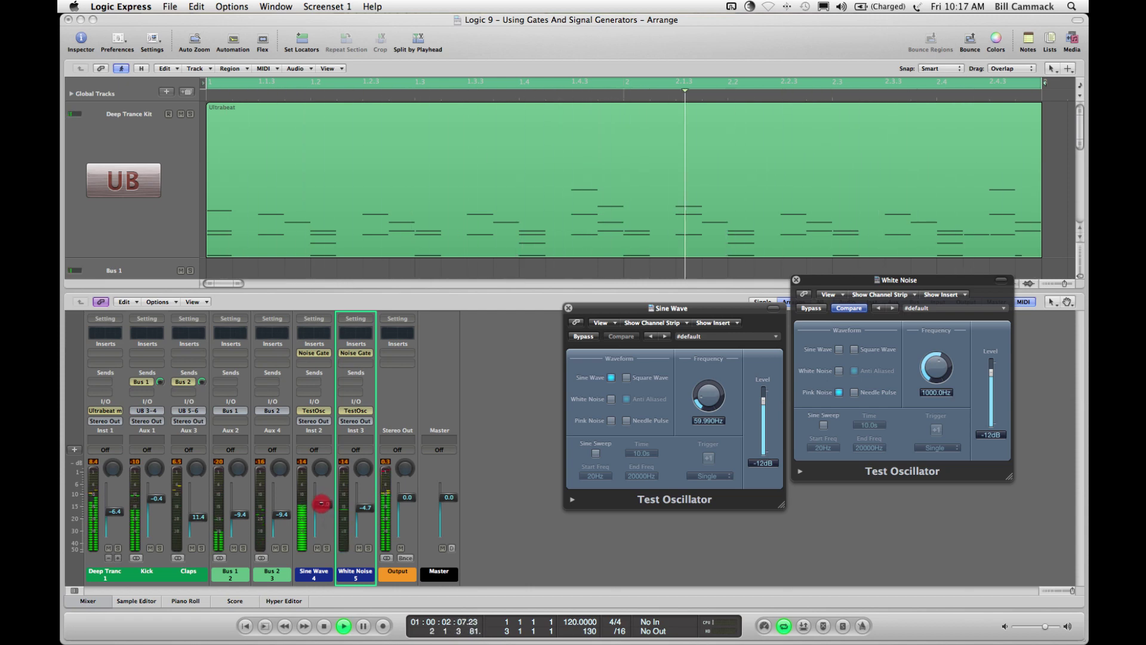
pyautogui.click(322, 505)
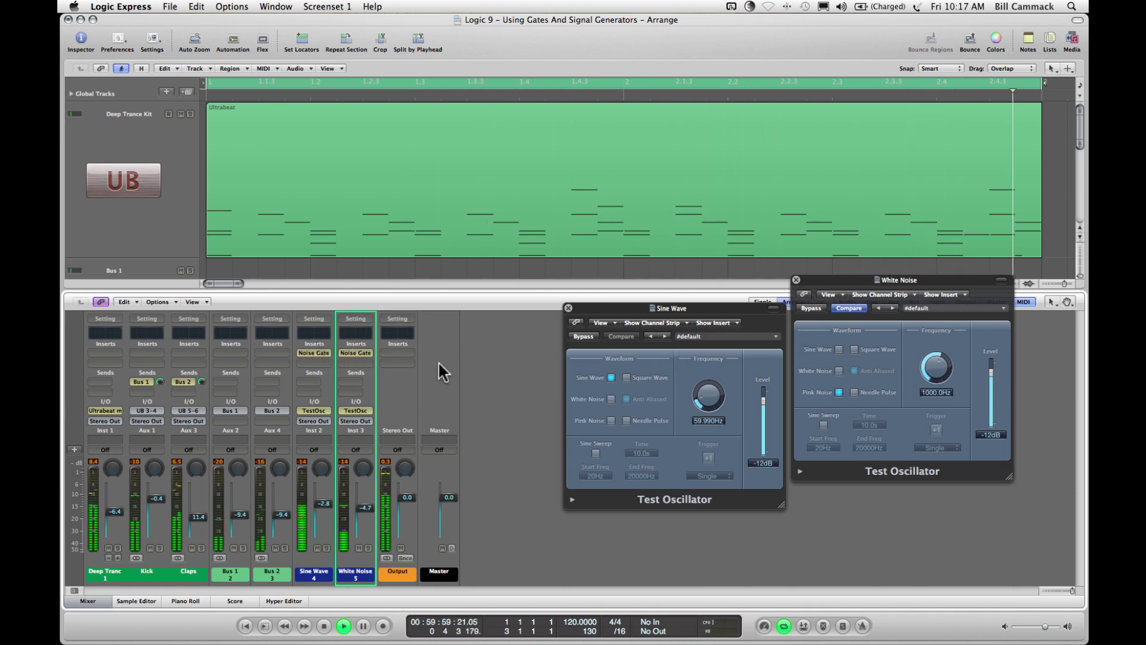
# Step: Toggle the White Noise channel's Noise Gate bypass off and on, leaving it active
pyautogui.keyDown('alt'); pyautogui.click(355, 353); pyautogui.keyUp('alt')
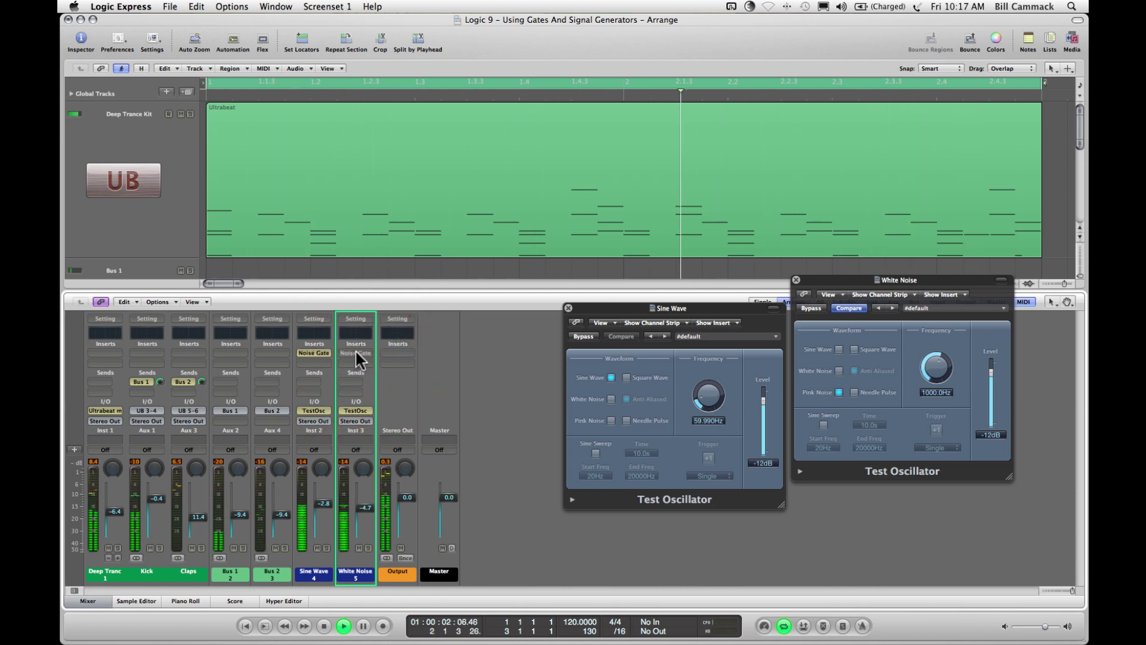
pyautogui.keyDown('alt'); pyautogui.click(357, 352); pyautogui.keyUp('alt')
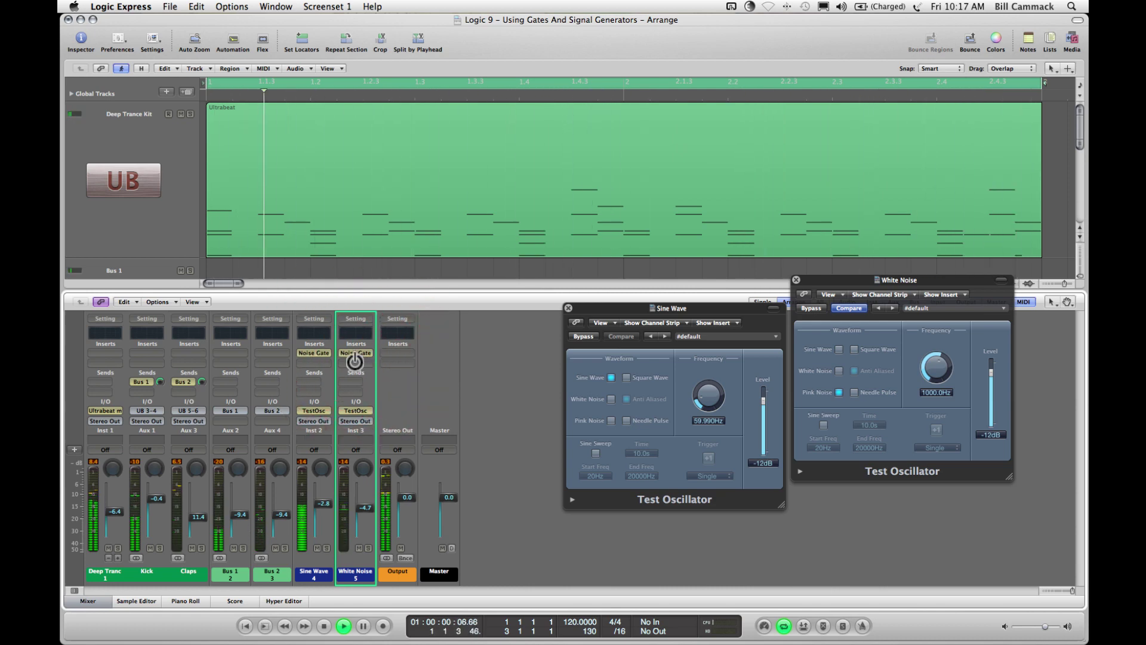
pyautogui.keyDown('alt'); pyautogui.click(354, 358); pyautogui.keyUp('alt')
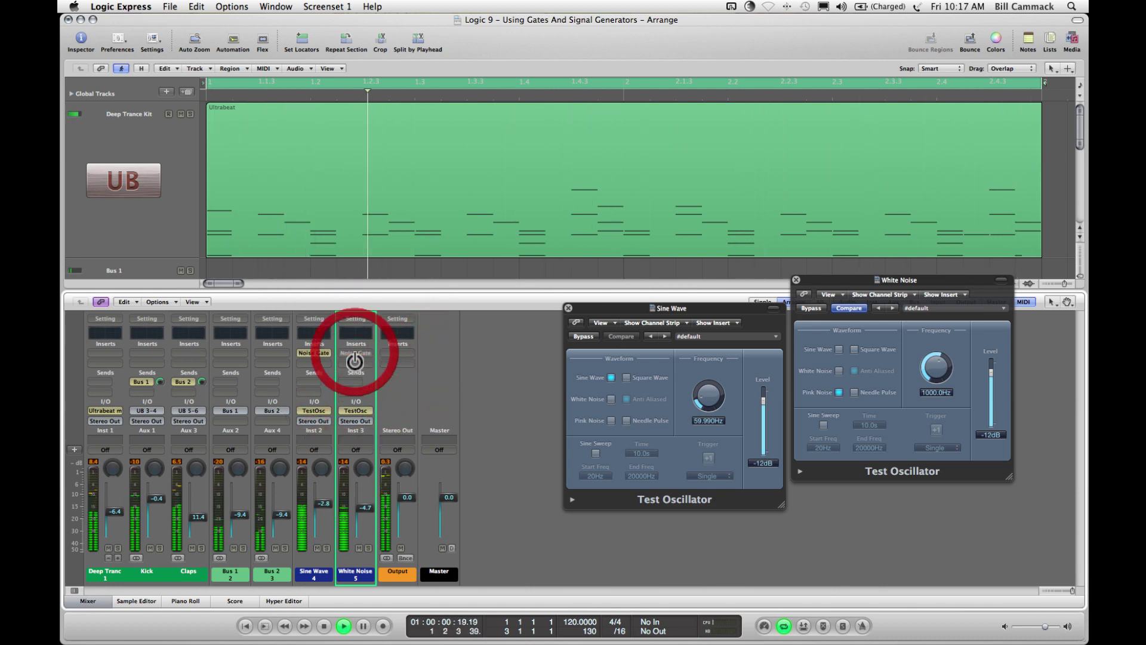
pyautogui.keyDown('alt'); pyautogui.click(355, 358); pyautogui.keyUp('alt')
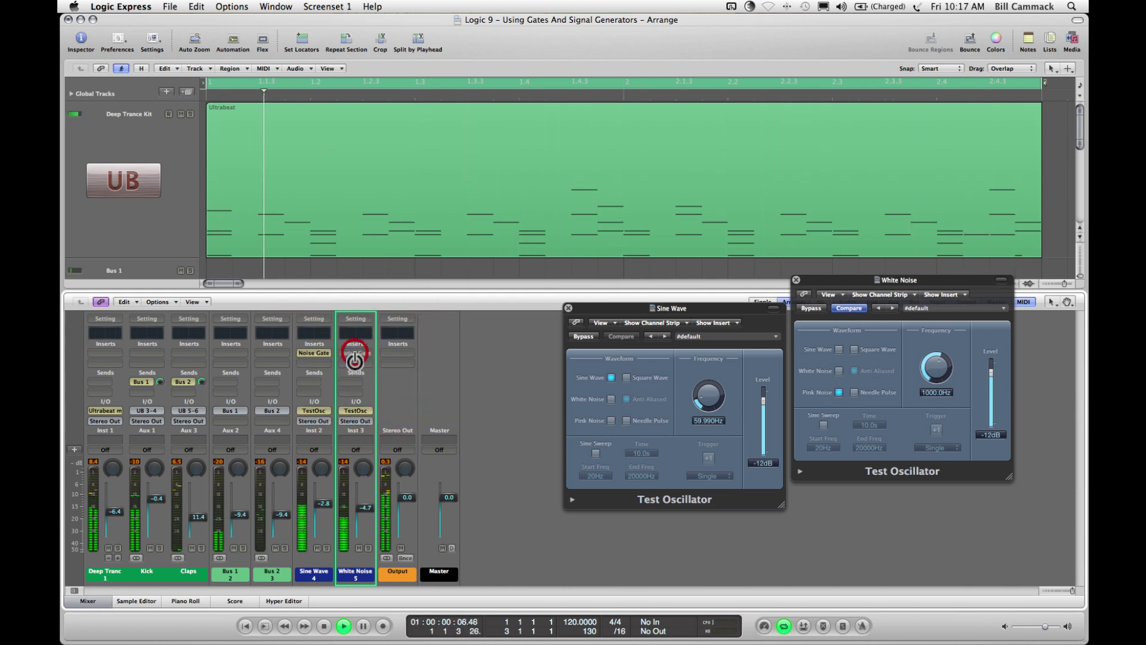
pyautogui.keyDown('alt'); pyautogui.click(354, 359); pyautogui.keyUp('alt')
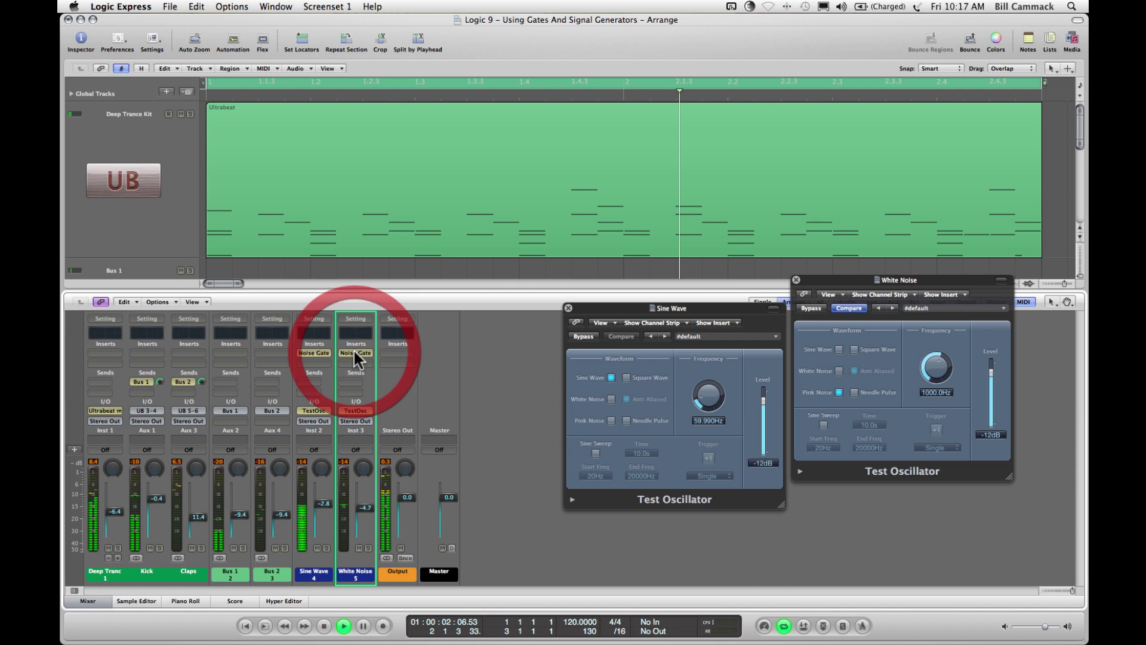
# Step: Toggle the Sine Wave Noise Gate bypass, leave it active, and lower the fader to about -10.2 dB
pyautogui.keyDown('alt'); pyautogui.click(317, 358); pyautogui.keyUp('alt')
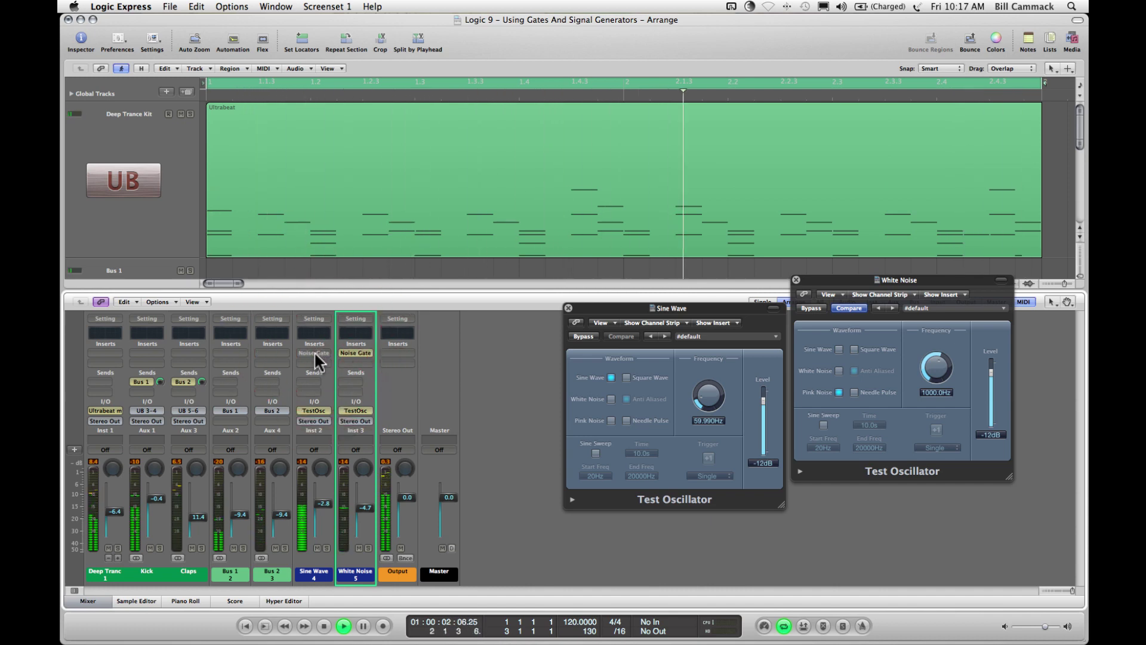
pyautogui.keyDown('alt'); pyautogui.click(314, 354); pyautogui.keyUp('alt')
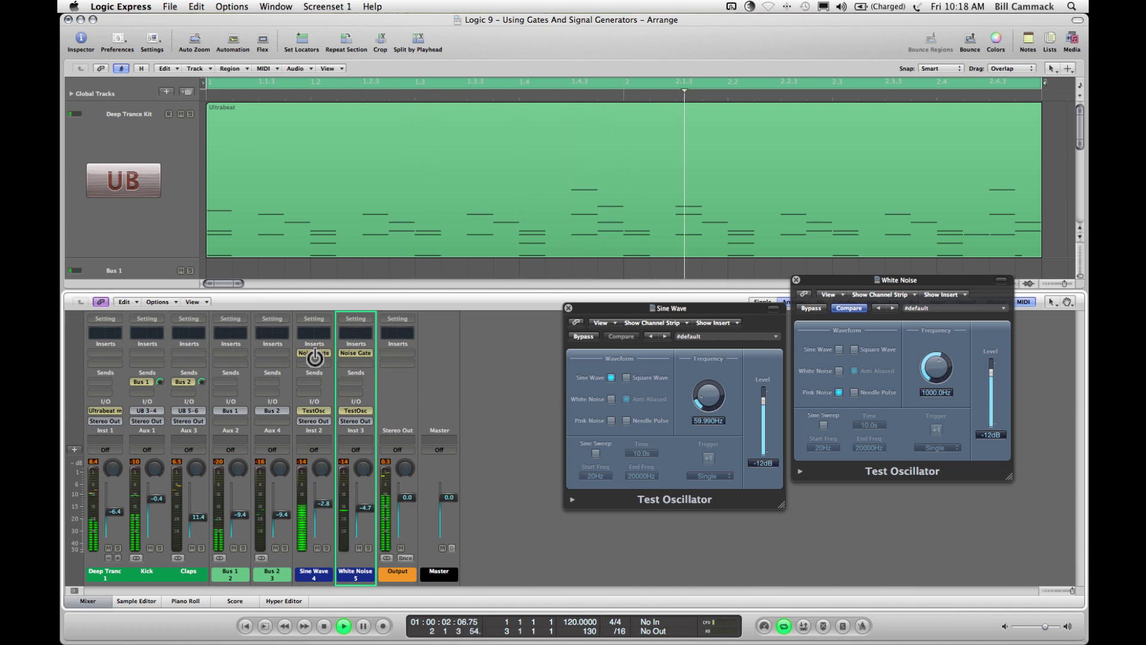
pyautogui.keyDown('alt'); pyautogui.click(314, 355); pyautogui.keyUp('alt')
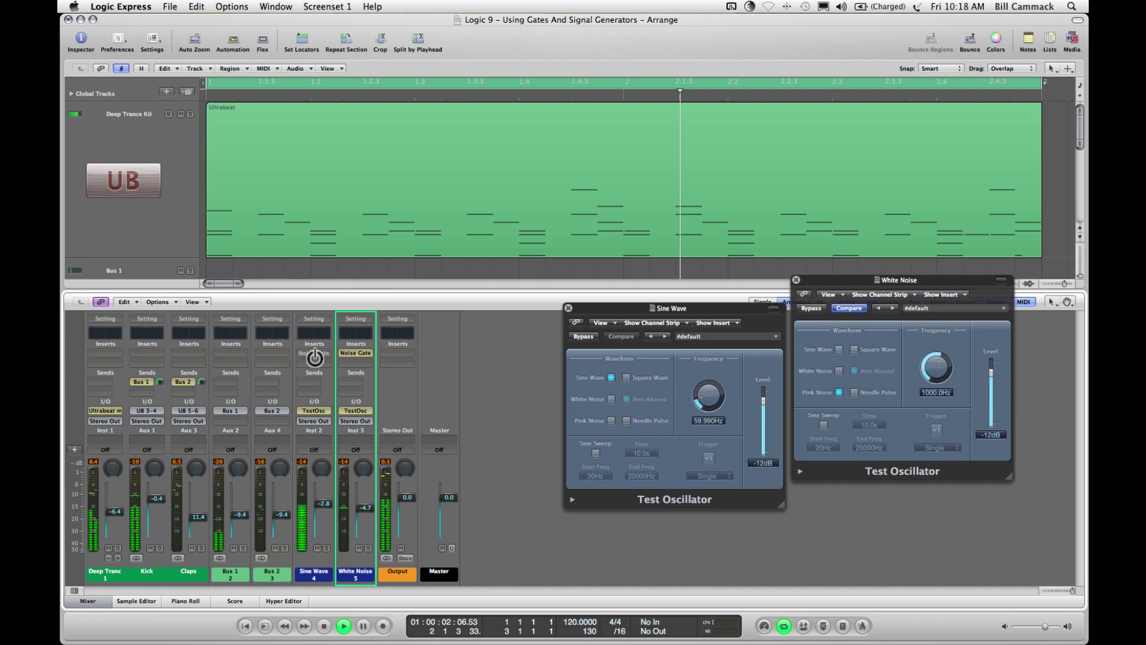
pyautogui.keyDown('alt'); pyautogui.click(314, 354); pyautogui.keyUp('alt')
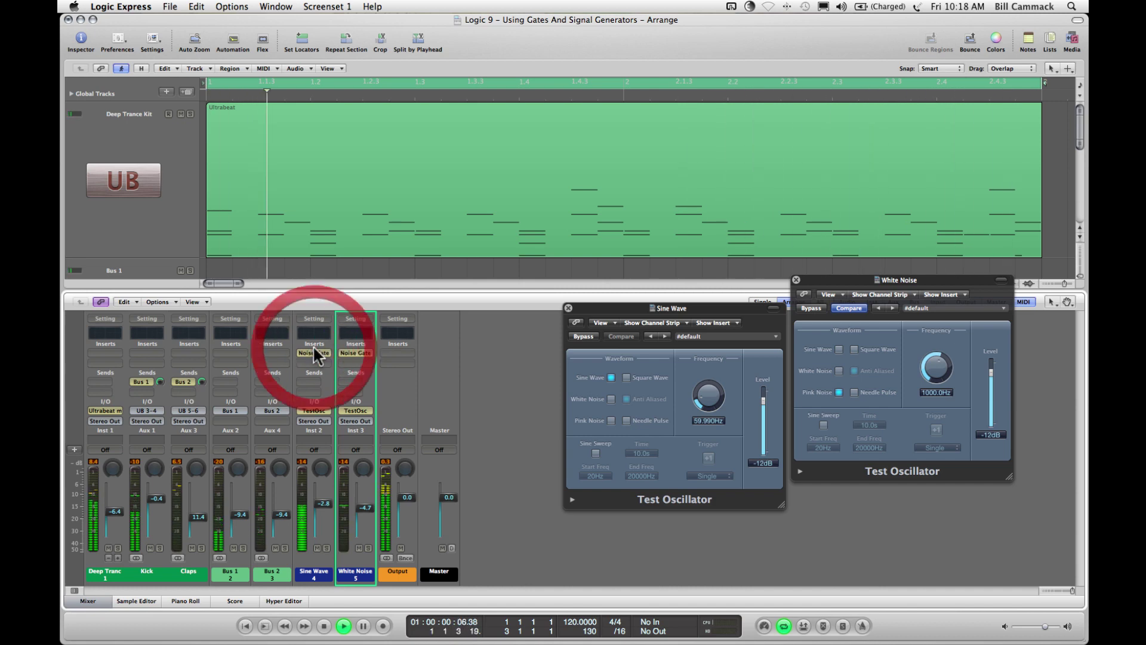
pyautogui.click(324, 507)
pyautogui.moveTo(324, 506); pyautogui.dragTo(330, 539)
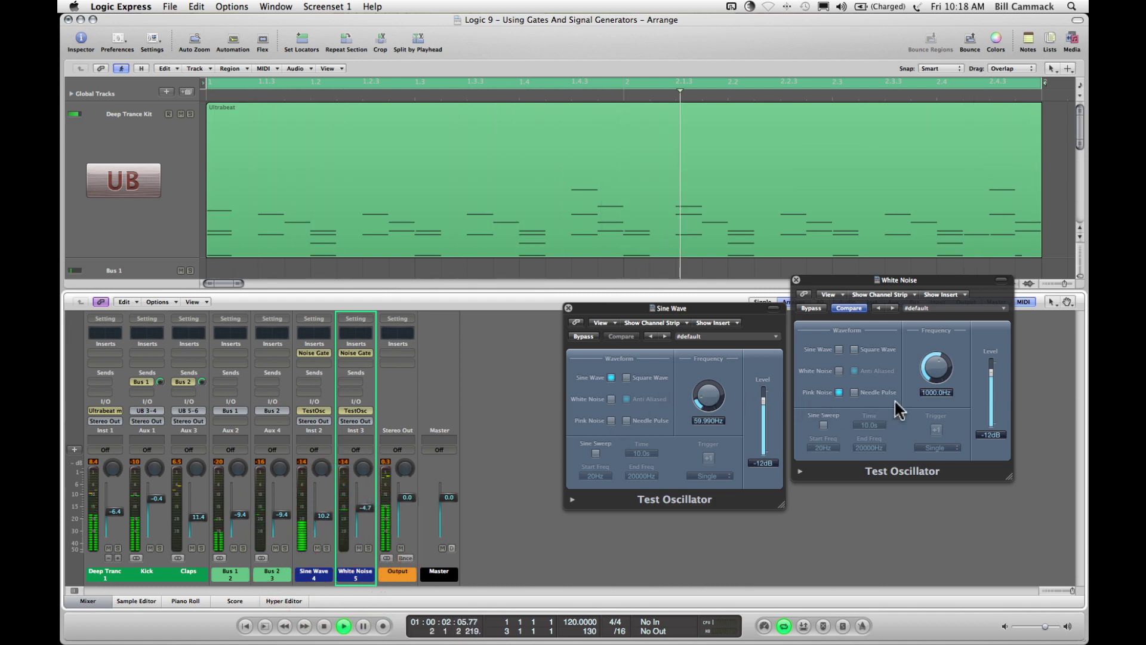
# Step: Switch the noise oscillator to white noise, set its fader to -6.4 dB, and close both oscillator windows
pyautogui.click(839, 370)
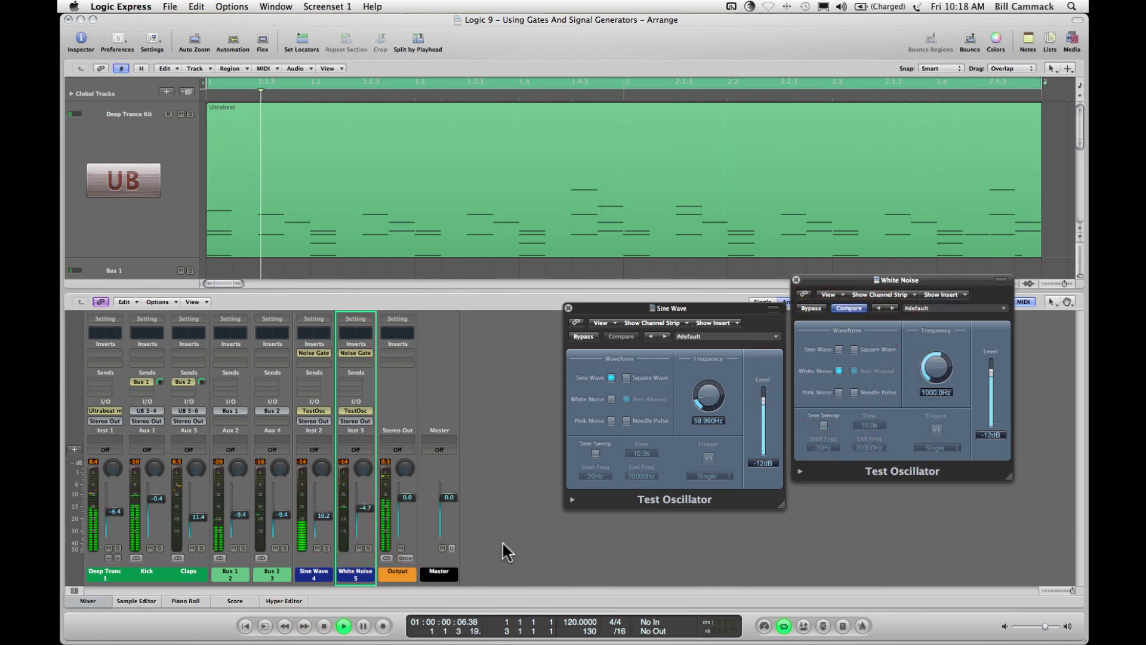
pyautogui.moveTo(365, 511); pyautogui.dragTo(364, 522)
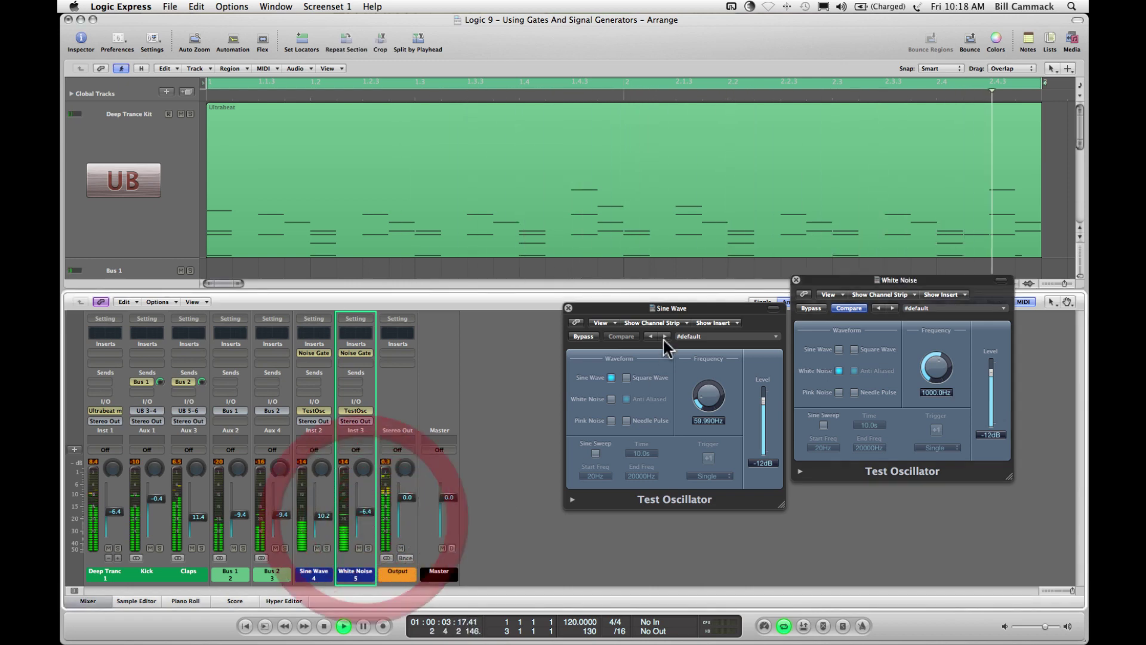
pyautogui.click(797, 280)
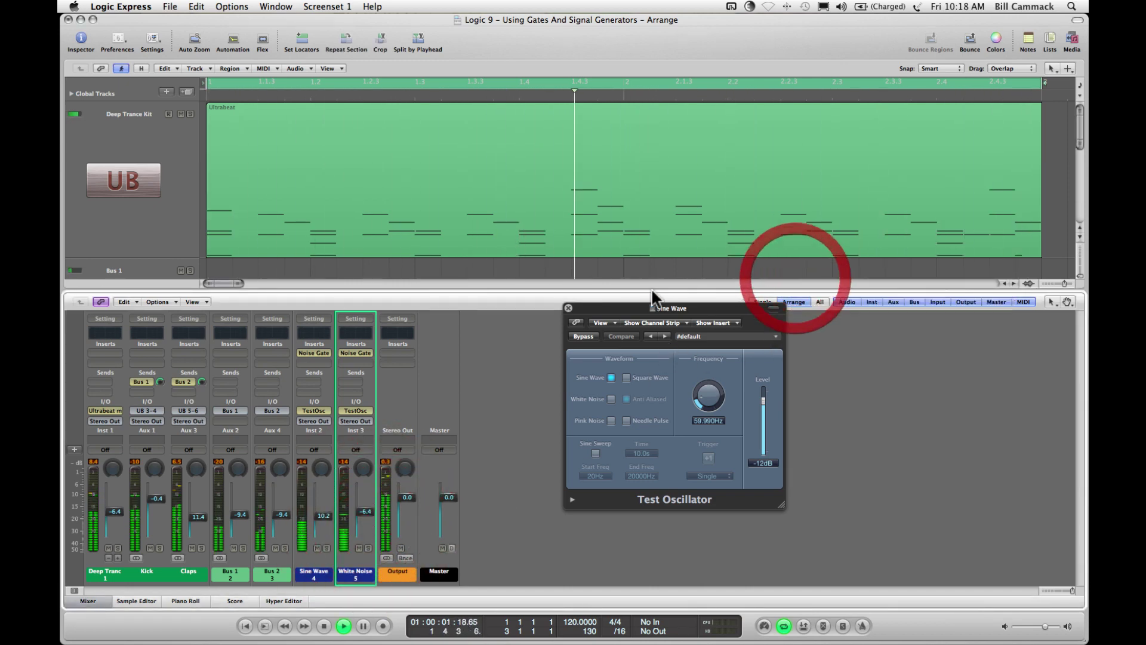
pyautogui.click(569, 308)
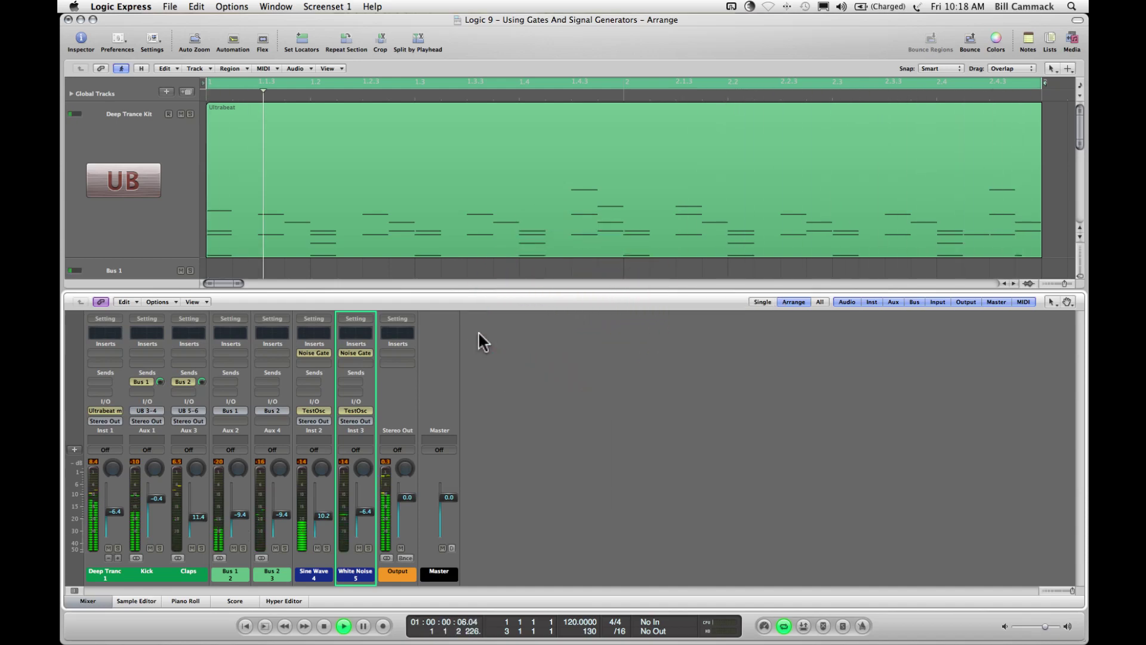